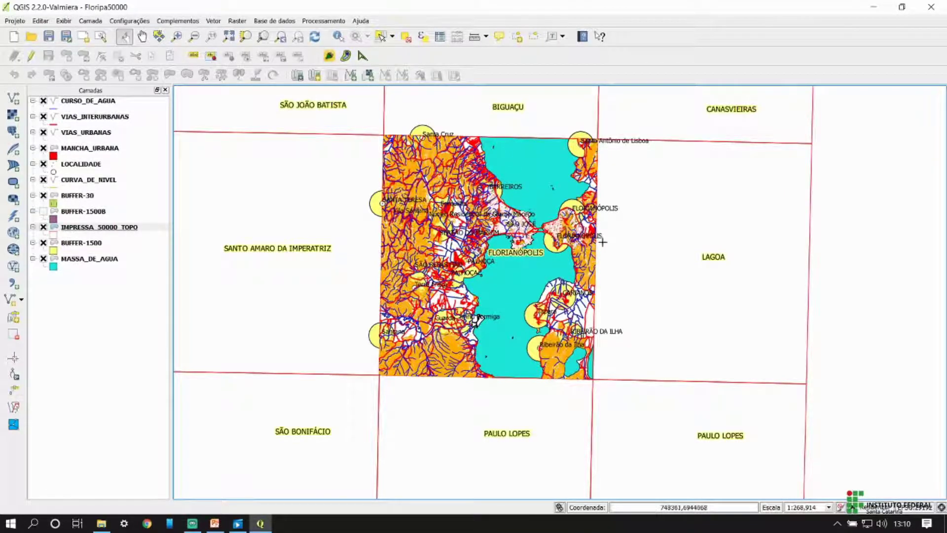
- Select the IMPRESSA_50000_TOPO layer and examine the map sheets surrounding the Florianópolis sheet at several scales
left_click(113, 228)
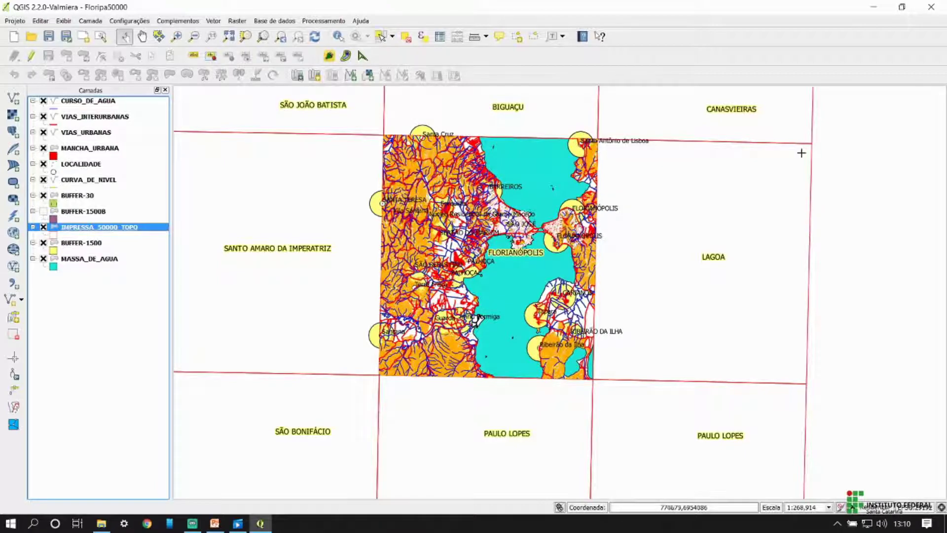
scroll(470, 276, "down", 1)
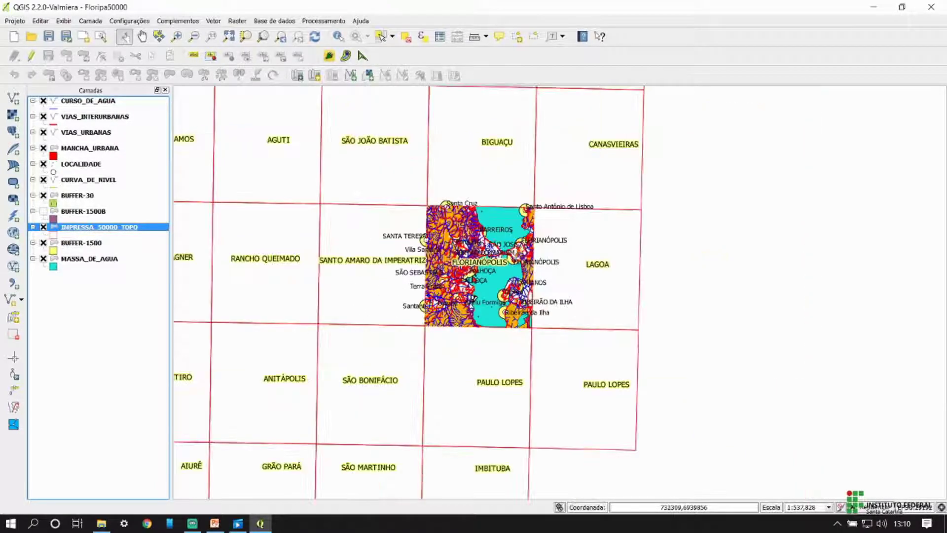
scroll(508, 262, "down", 1)
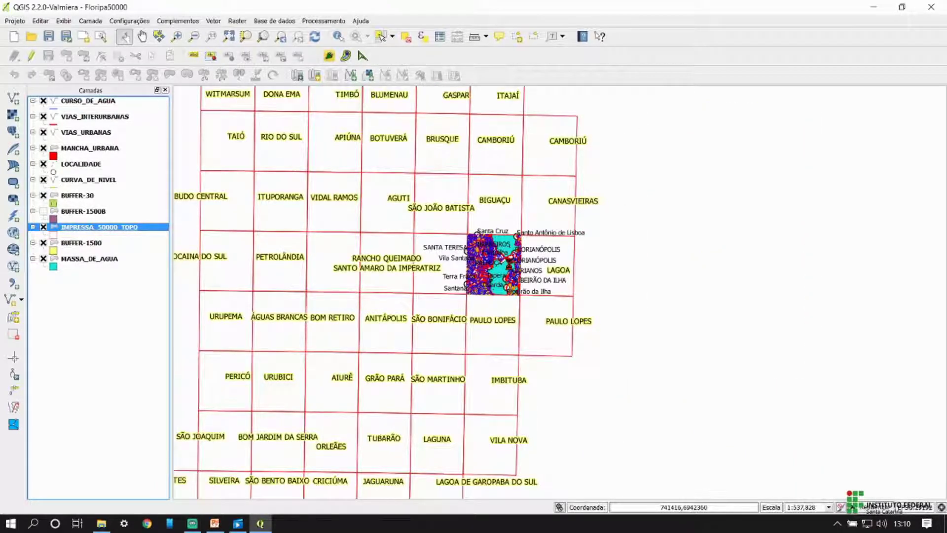
scroll(509, 263, "up", 1)
scroll(509, 263, "up", 1)
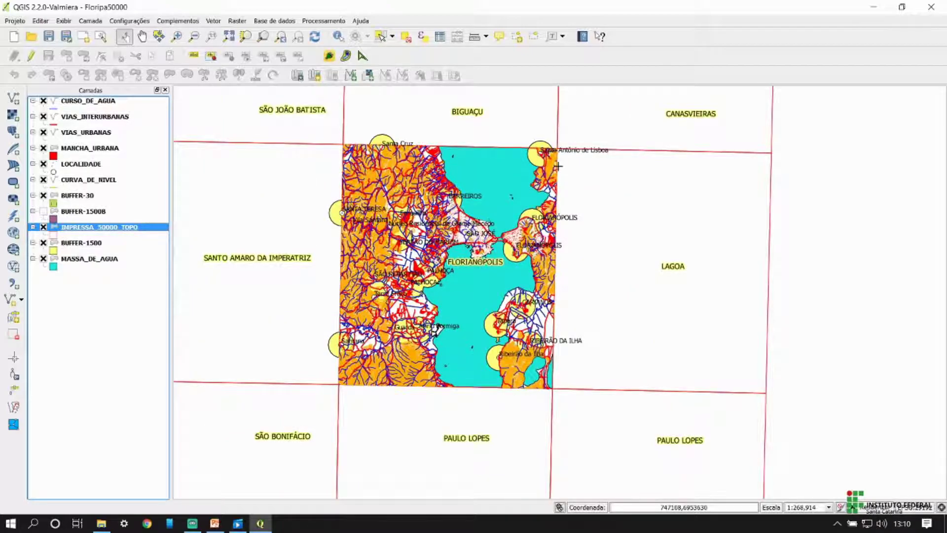
scroll(533, 256, "down", 1)
scroll(533, 255, "down", 1)
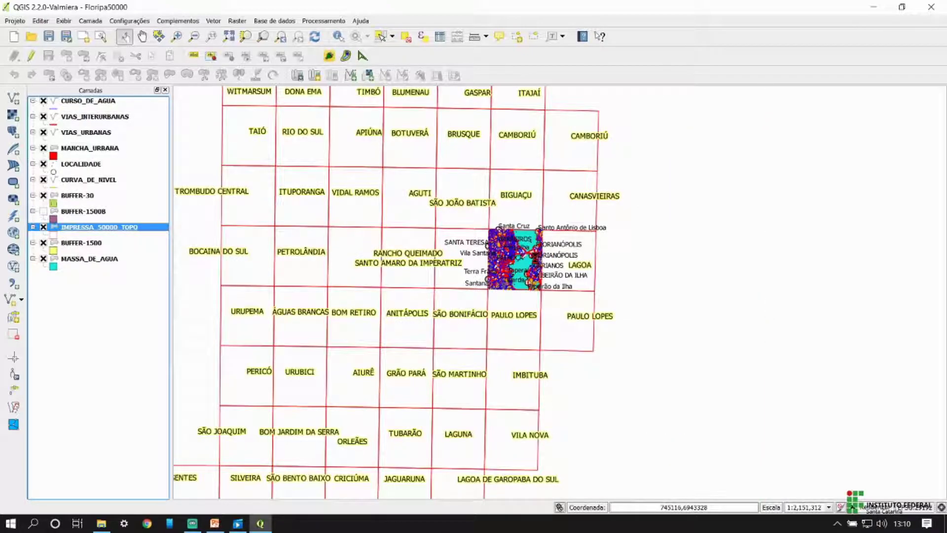
scroll(534, 258, "down", 1)
scroll(534, 257, "down", 1)
scroll(534, 257, "up", 1)
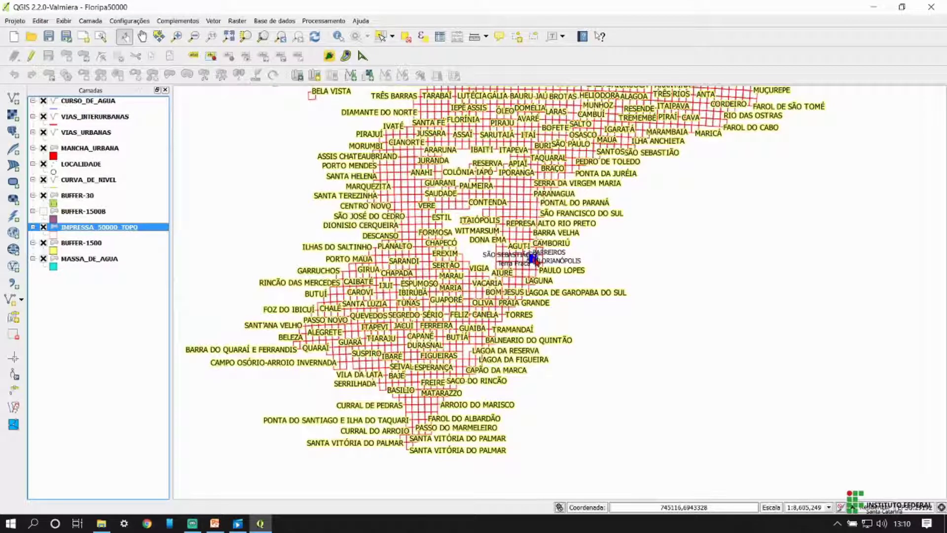
scroll(534, 257, "up", 1)
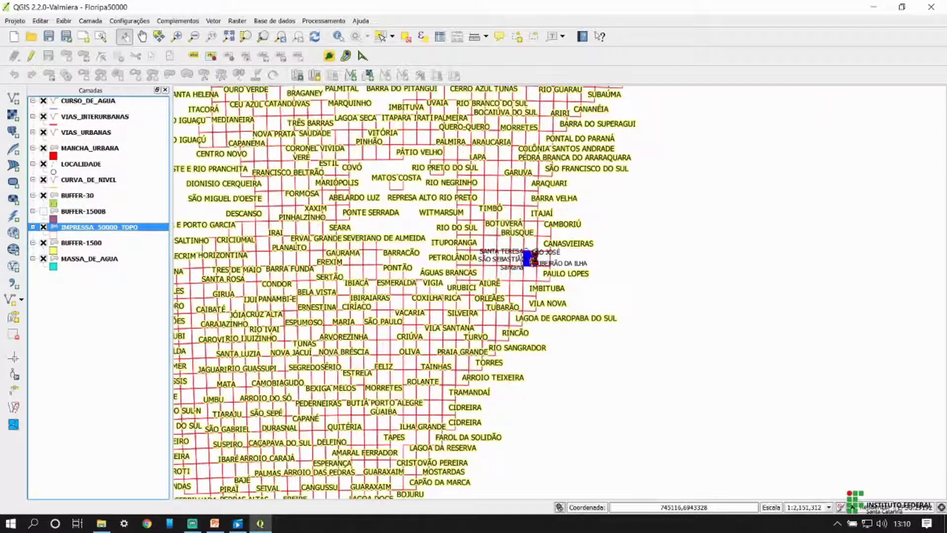
scroll(534, 257, "up", 1)
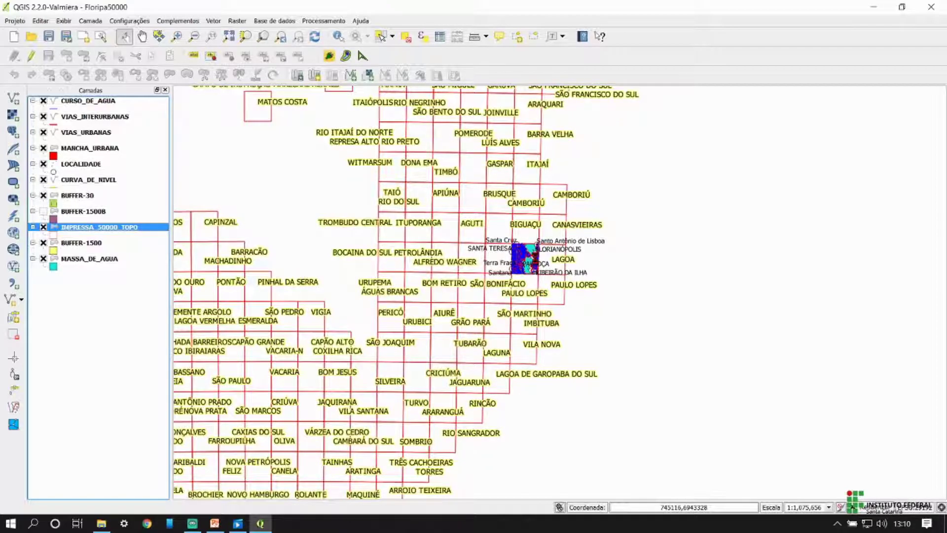
scroll(534, 257, "up", 1)
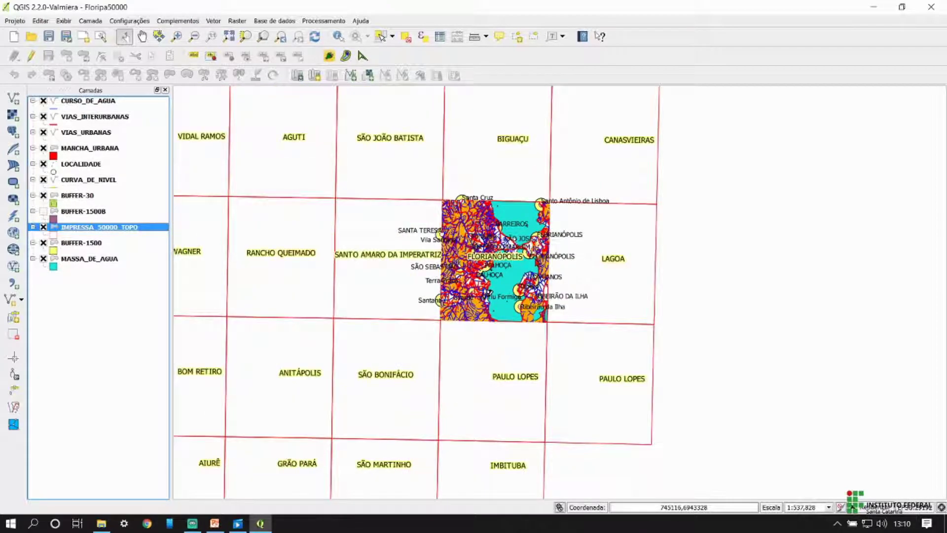
scroll(535, 257, "up", 1)
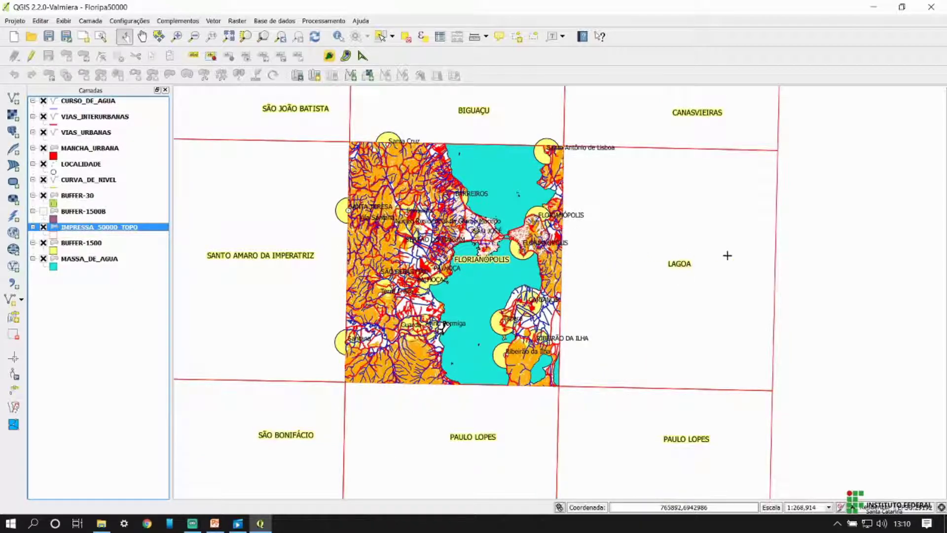
- Inspect the boundary between the Florianópolis and Lagoa sheets up close
left_click(177, 36)
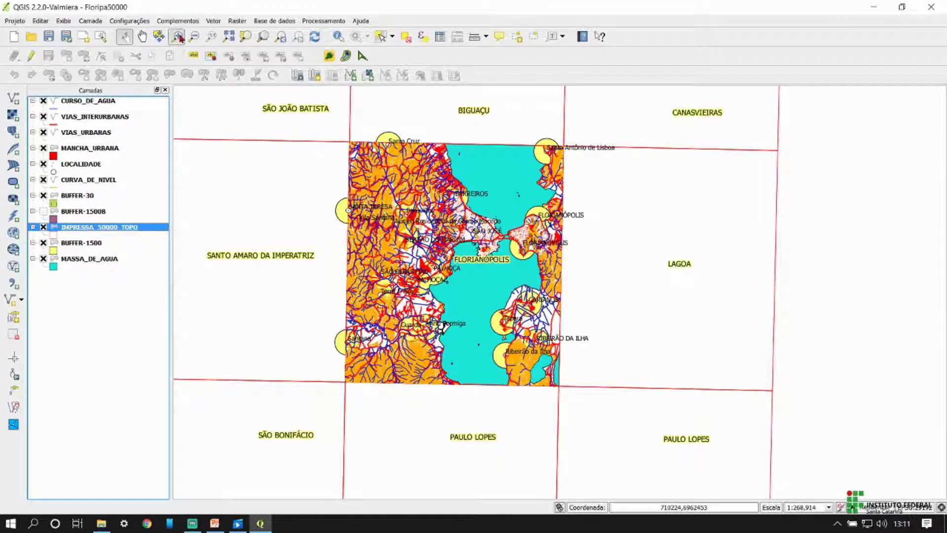
left_click_drag(563, 184, 741, 361)
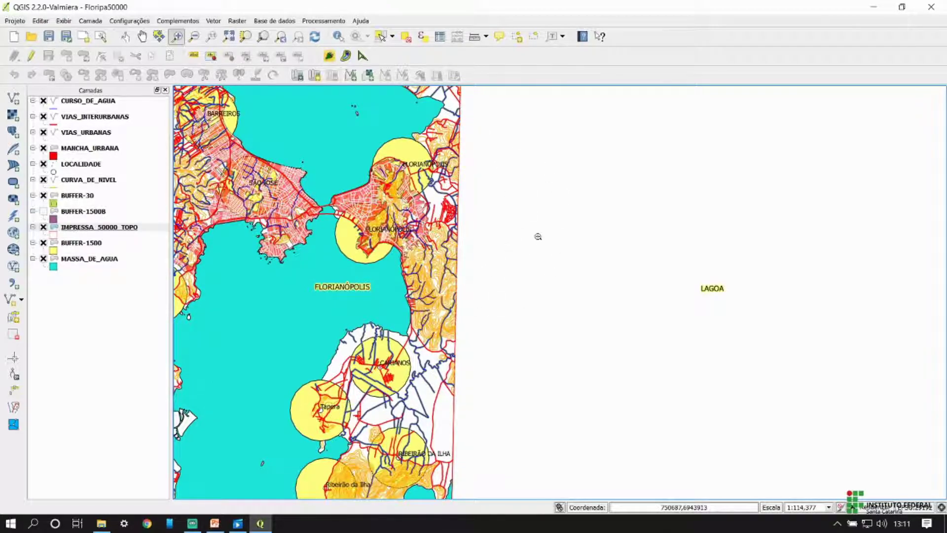
scroll(537, 235, "down", 1)
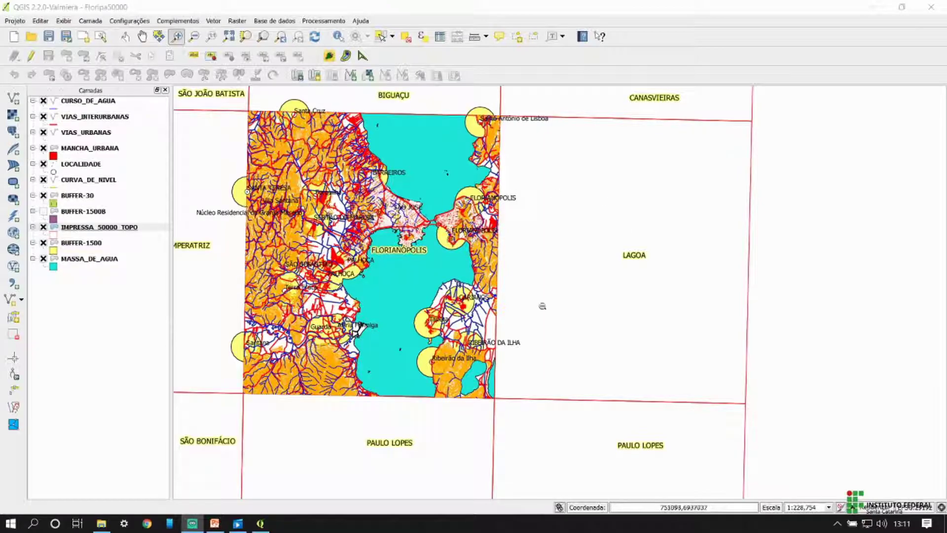
- Open the vector data management tool for merging shapefiles (Mesclar arquivos shape) and move its dialog onto the empty Lagoa sheet
left_click(213, 22)
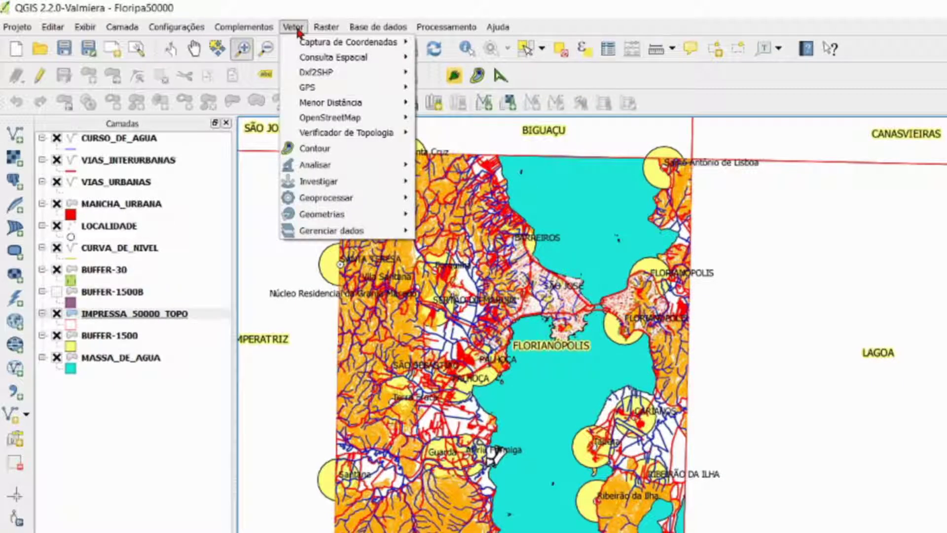
mouse_move(338, 199)
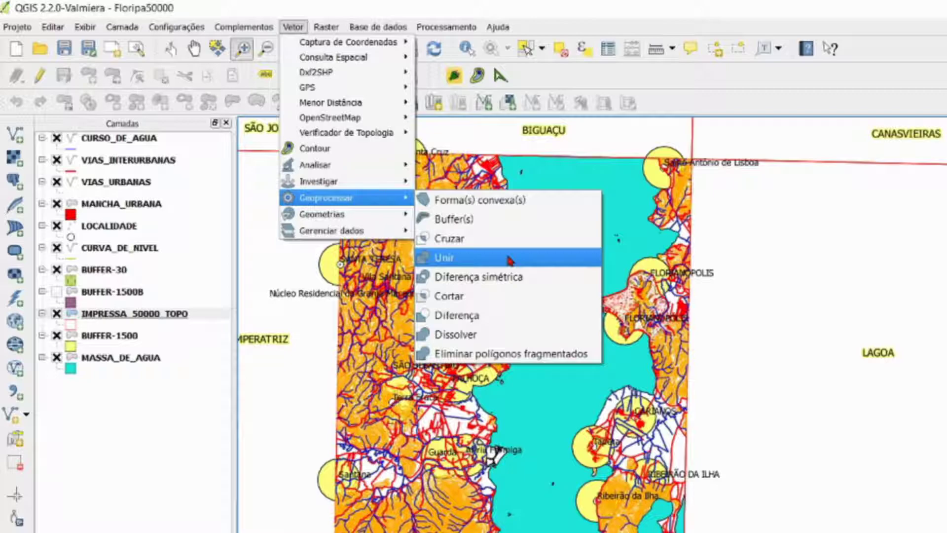
mouse_move(362, 240)
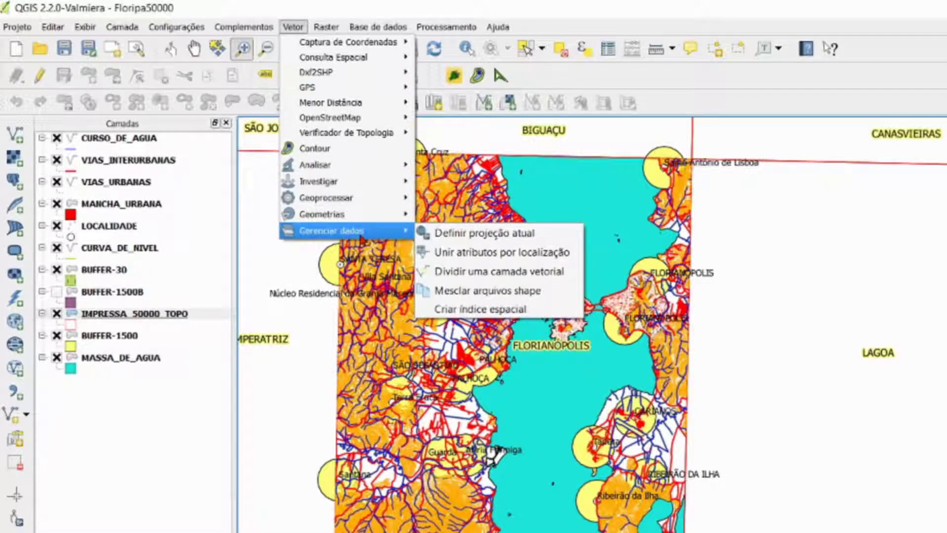
left_click(537, 296)
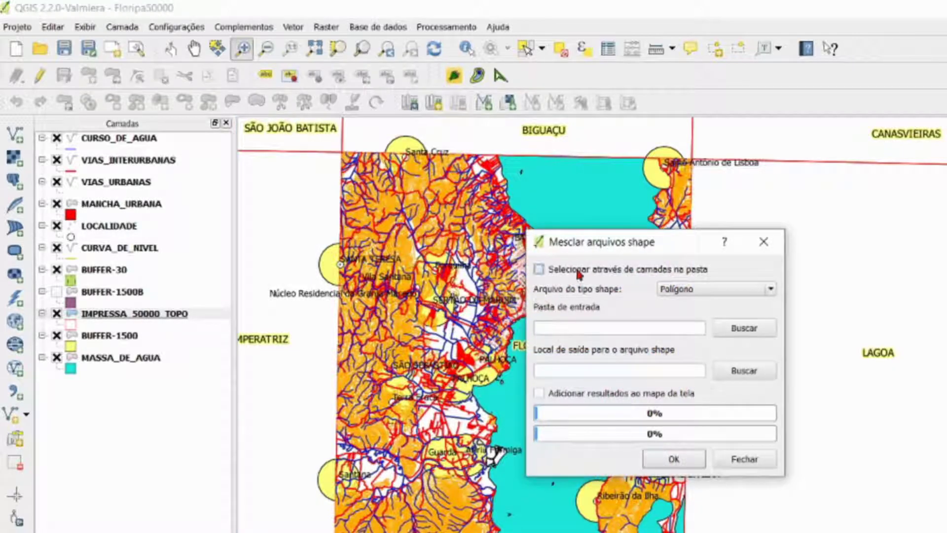
left_click_drag(596, 245, 820, 252)
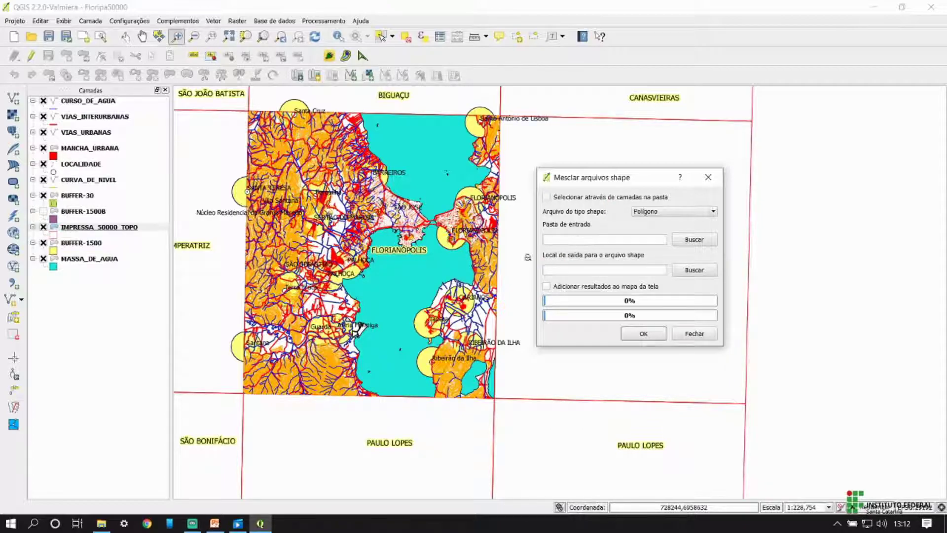
left_click_drag(601, 181, 596, 169)
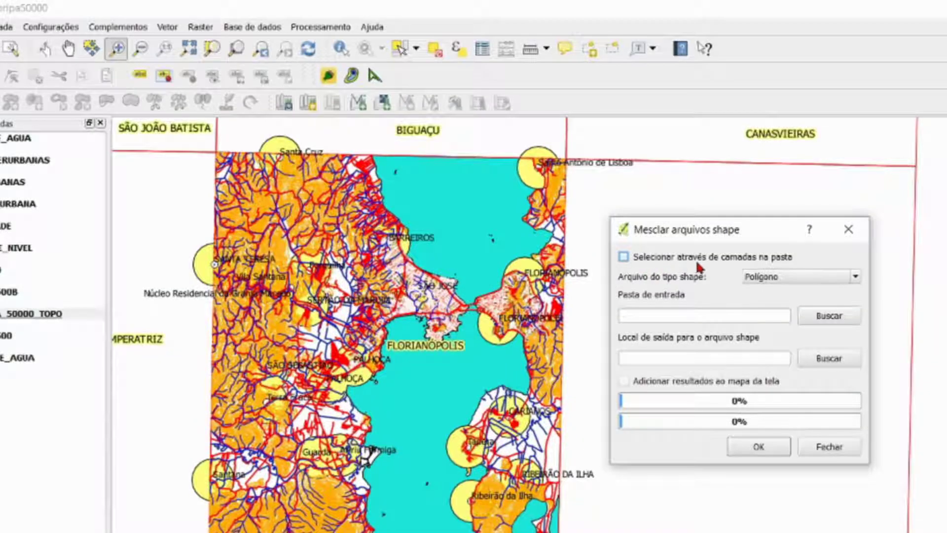
- Set the shapefile merge to take its input from individually selected layers in a folder
left_click(765, 258)
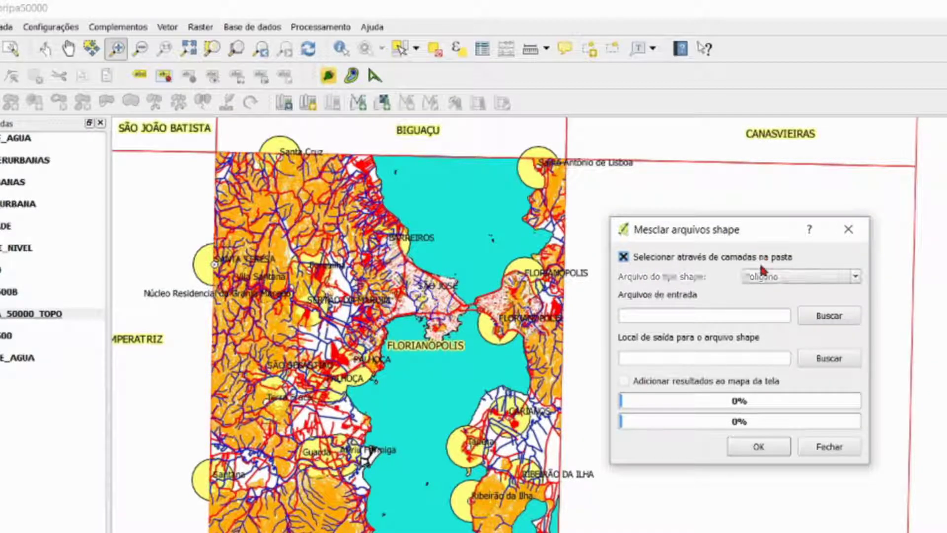
left_click(706, 260)
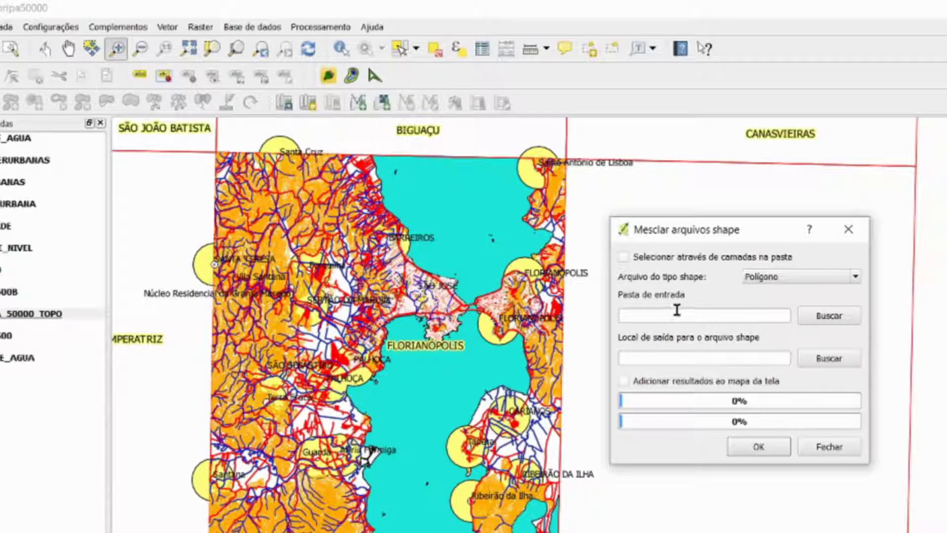
left_click(674, 259)
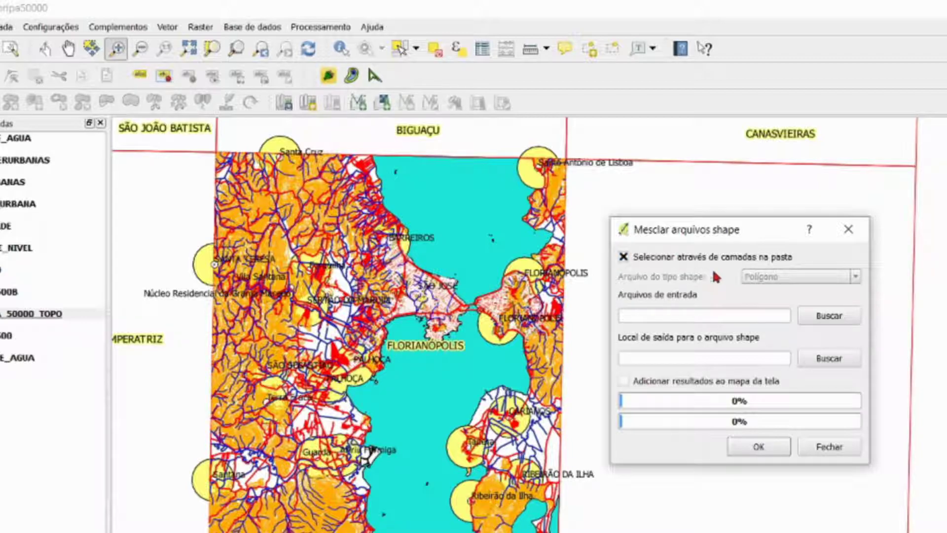
left_click(807, 318)
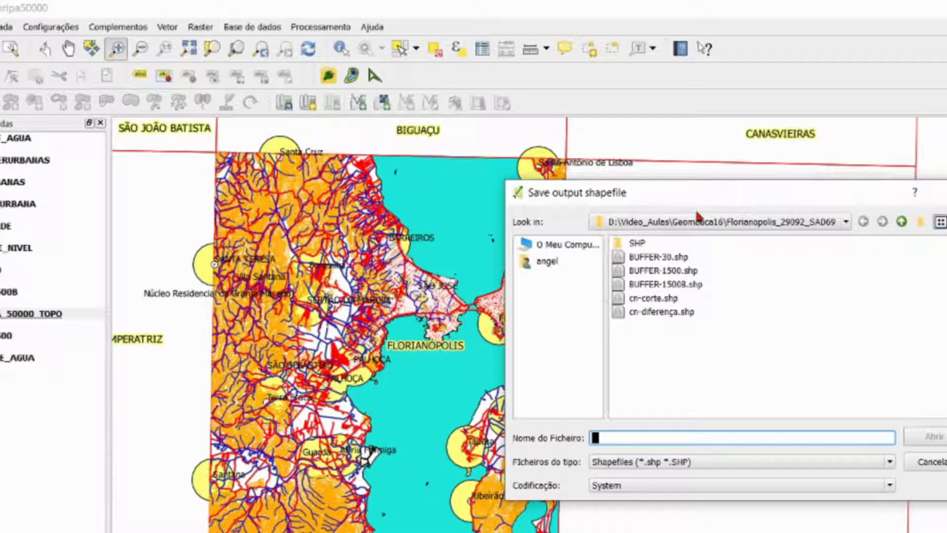
left_click(693, 351)
left_click_drag(674, 336, 659, 301)
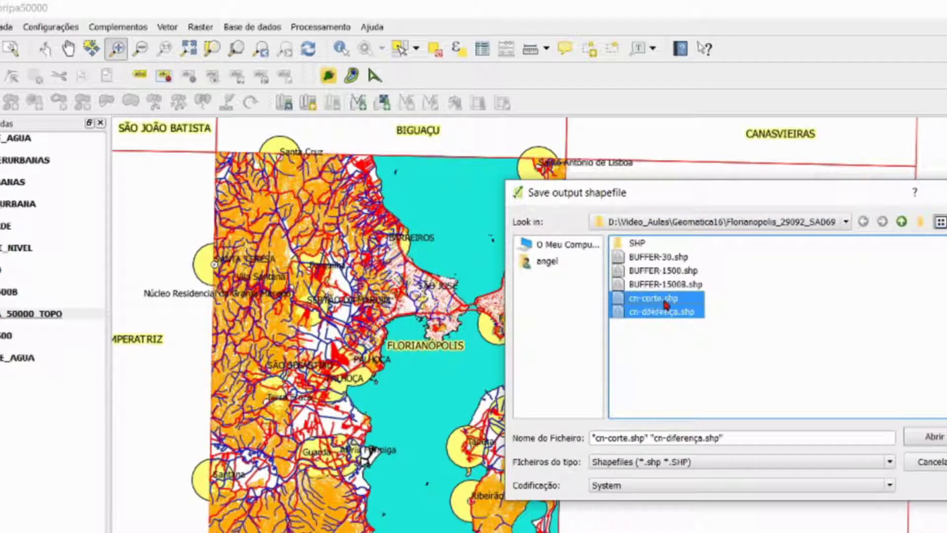
left_click(661, 285)
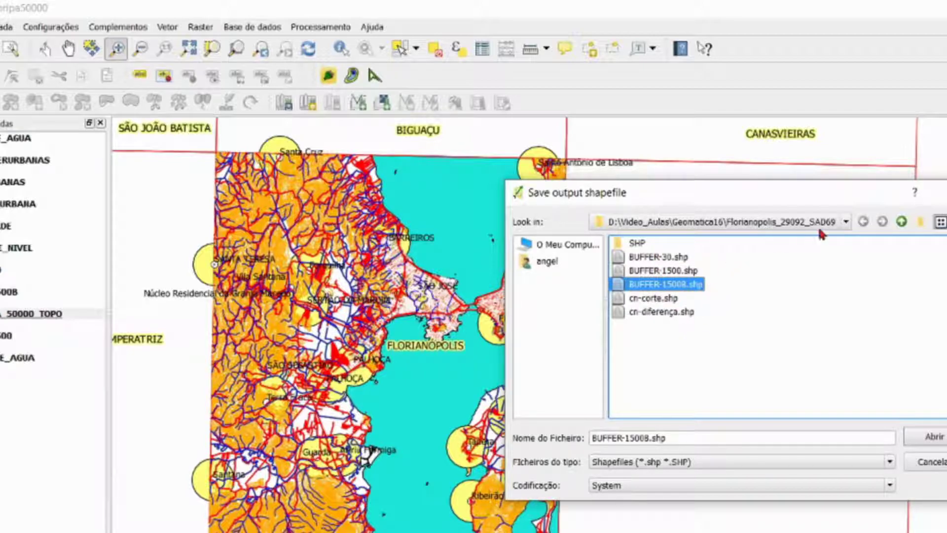
left_click(904, 223)
double_click(725, 245)
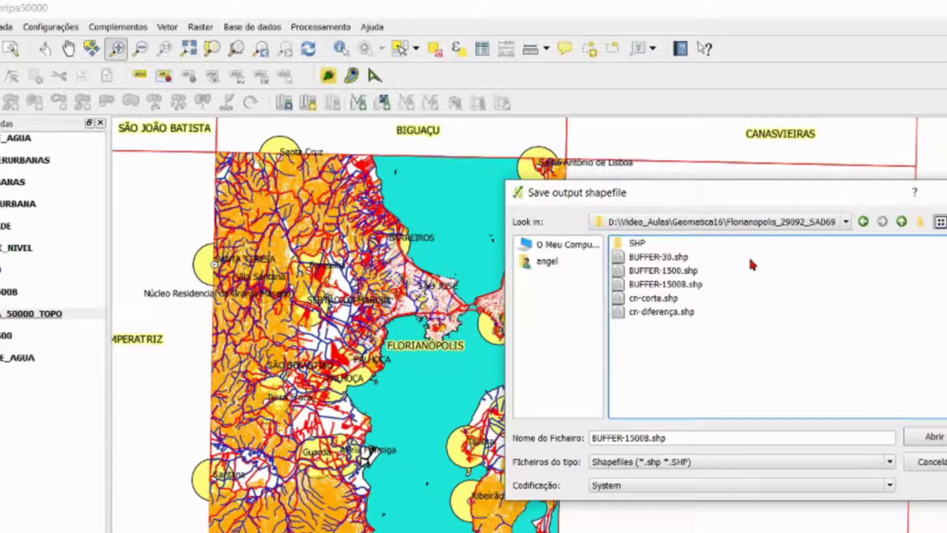
left_click(930, 461)
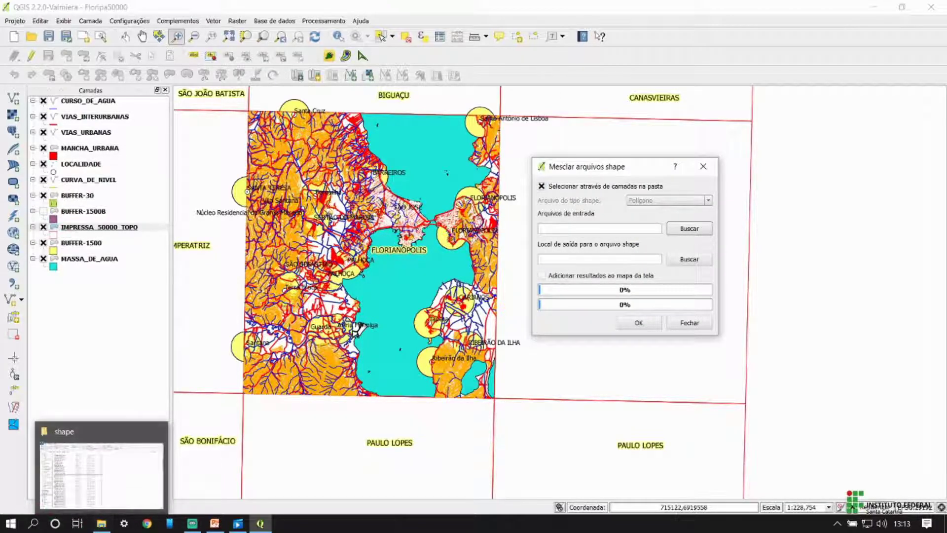
- Switch to File Explorer and examine the files in the Florianopolis_29092_SAD69 folder inside SIG-FLN50000
left_click(192, 523)
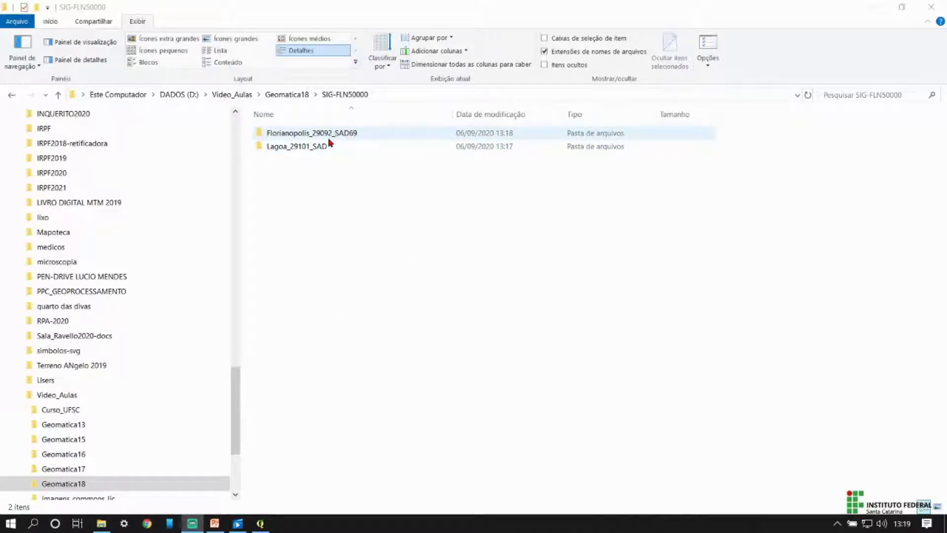
double_click(328, 134)
left_click(323, 158)
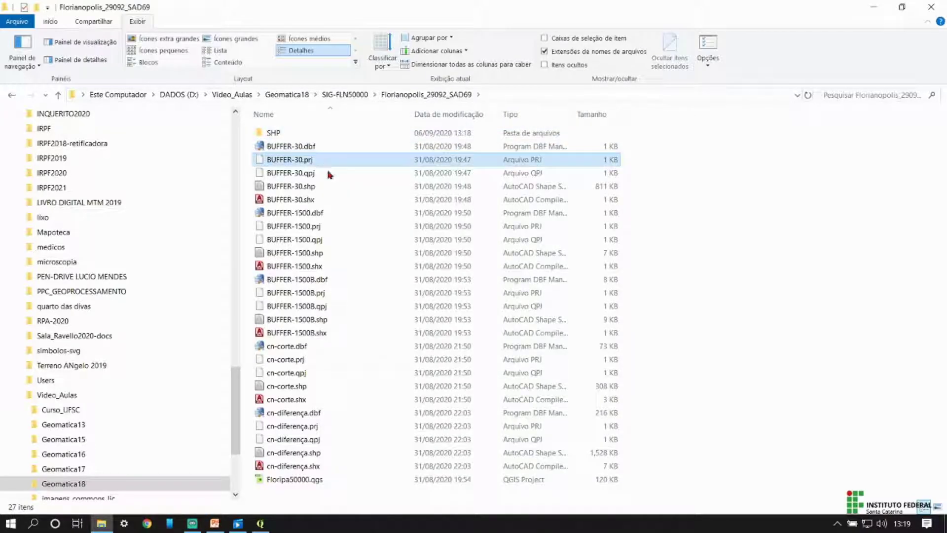
left_click(311, 213)
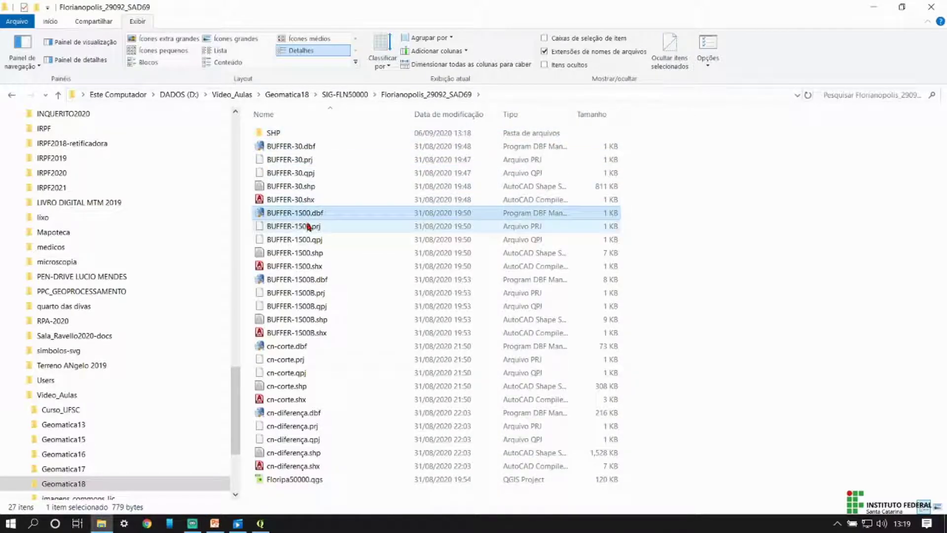
left_click(301, 239)
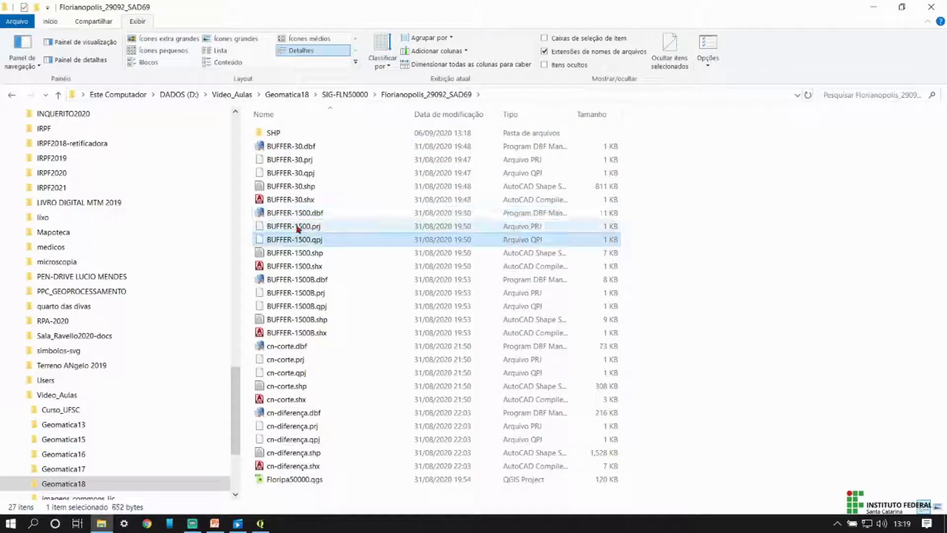
- Review the shapefiles in the SHP folder of Lagoa_29101_Conv_SAD69, inside Lagoa_29101_SAD, and return to the SIG-FLN50000 folder
left_click(344, 94)
double_click(308, 147)
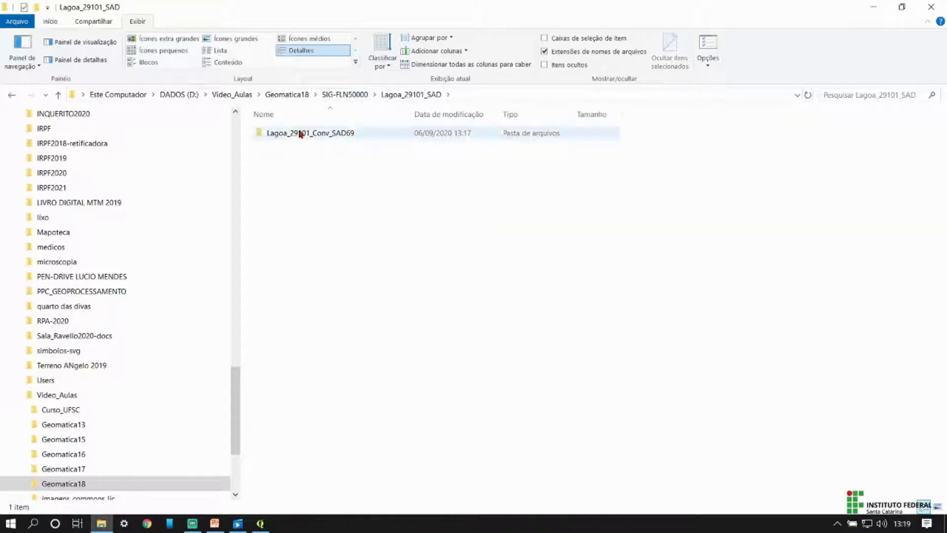
double_click(300, 134)
left_click(294, 136)
double_click(295, 136)
scroll(295, 160, "down", 18)
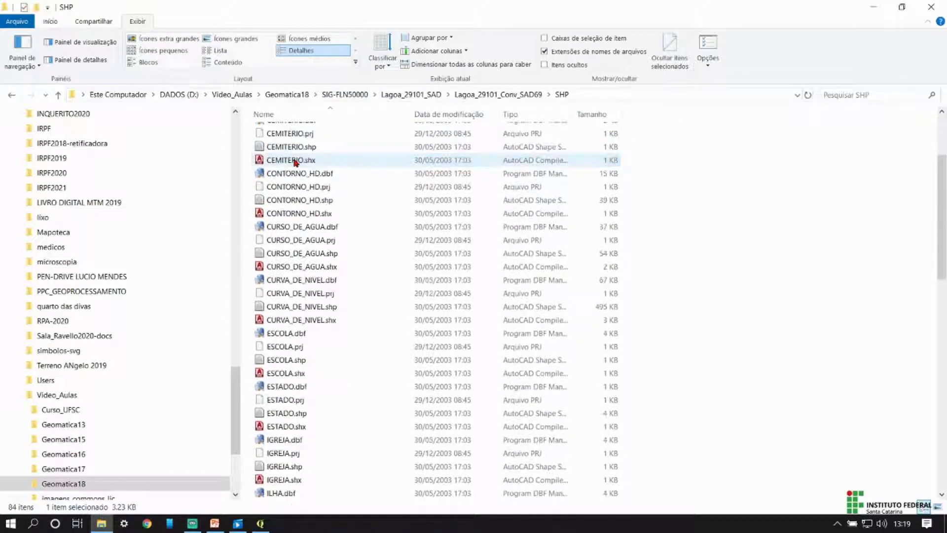
scroll(296, 165, "up", 18)
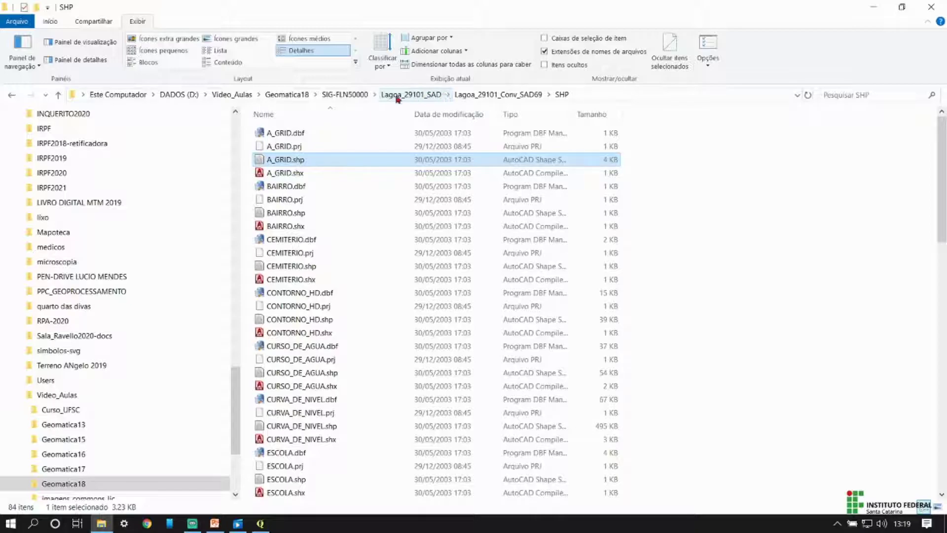
left_click(362, 95)
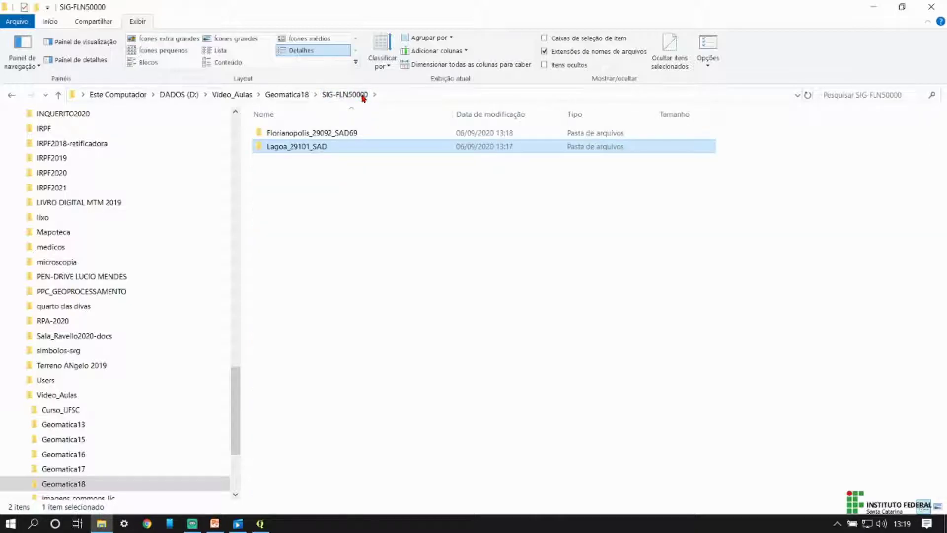
- Examine the CURSO_DE_AGUA and CURVA_DE_NIVEL files in the SHP folder of Florianopolis_29092_SAD69, and return to the SIG-FLN50000 folder
double_click(340, 133)
double_click(318, 134)
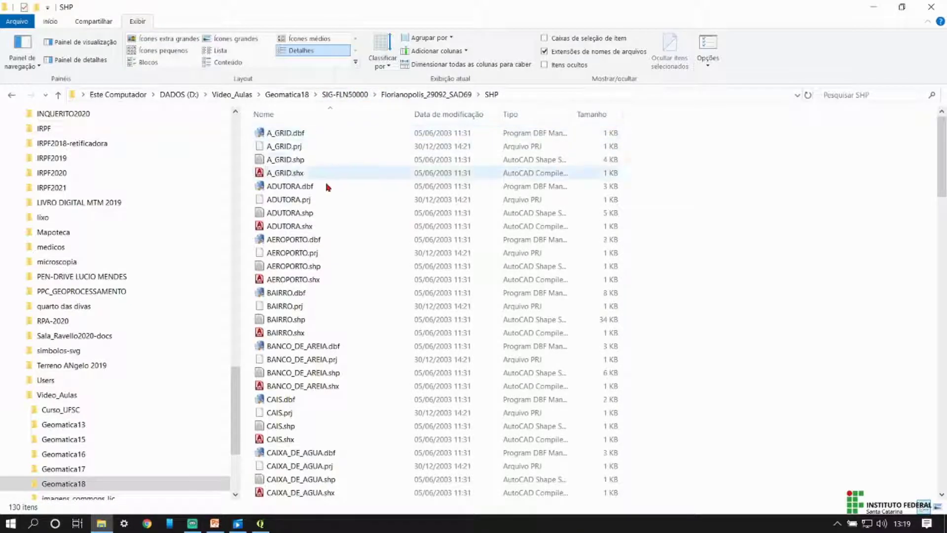
scroll(350, 236, "down", 10)
left_click(365, 227)
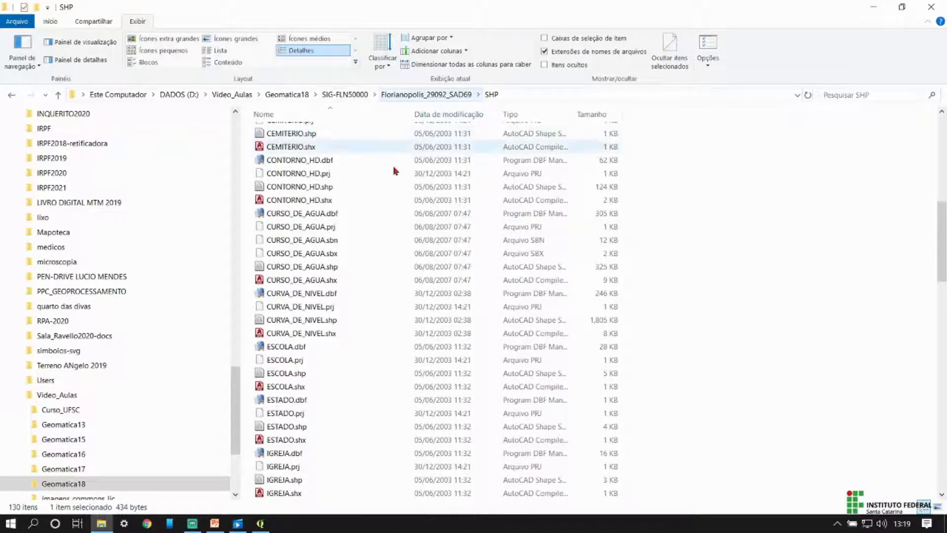
left_click(317, 215)
left_click(317, 266)
left_click(306, 291)
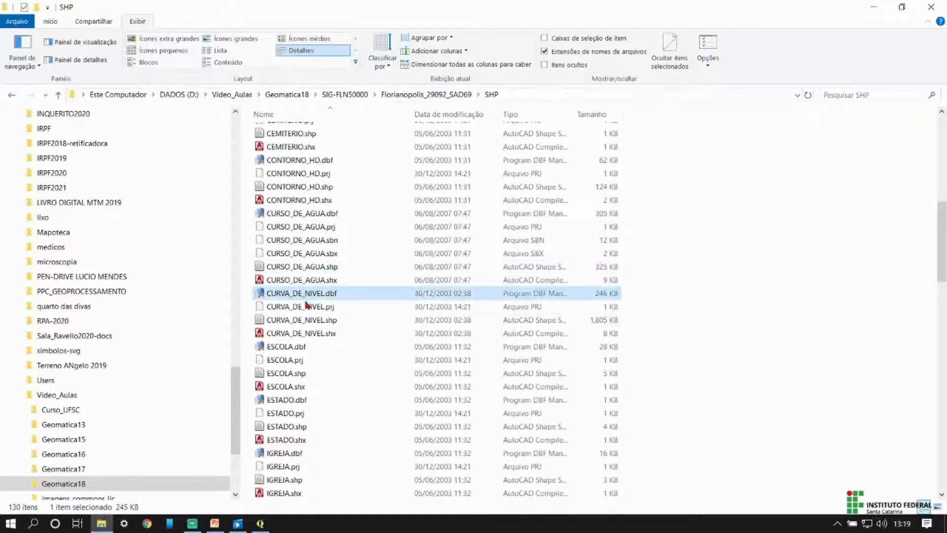
left_click(311, 333)
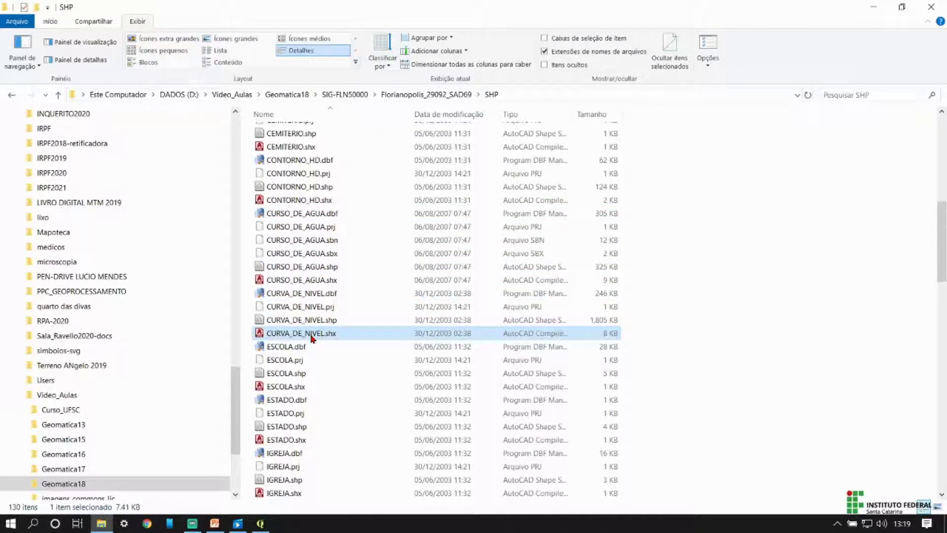
left_click(333, 94)
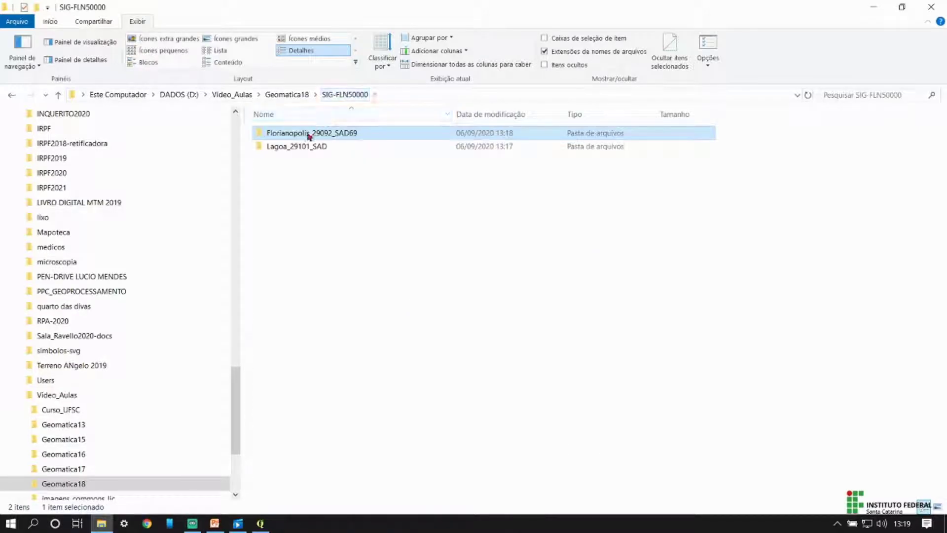
- Find the matching CURSO_DE_AGUA and CURVA_DE_NIVEL files in the SHP folder of Lagoa_29101_Conv_SAD69, inside Lagoa_29101_SAD
double_click(302, 146)
double_click(308, 138)
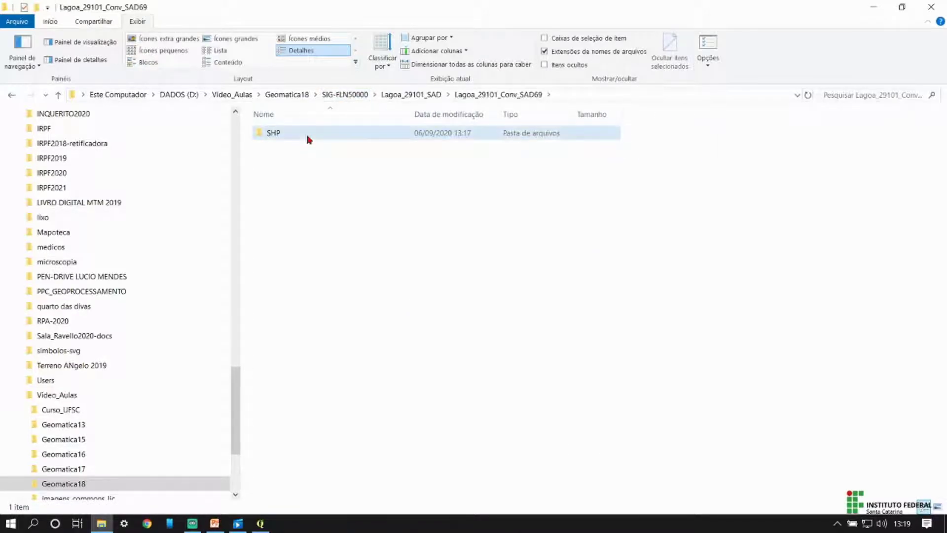
double_click(308, 139)
scroll(340, 256, "down", 5)
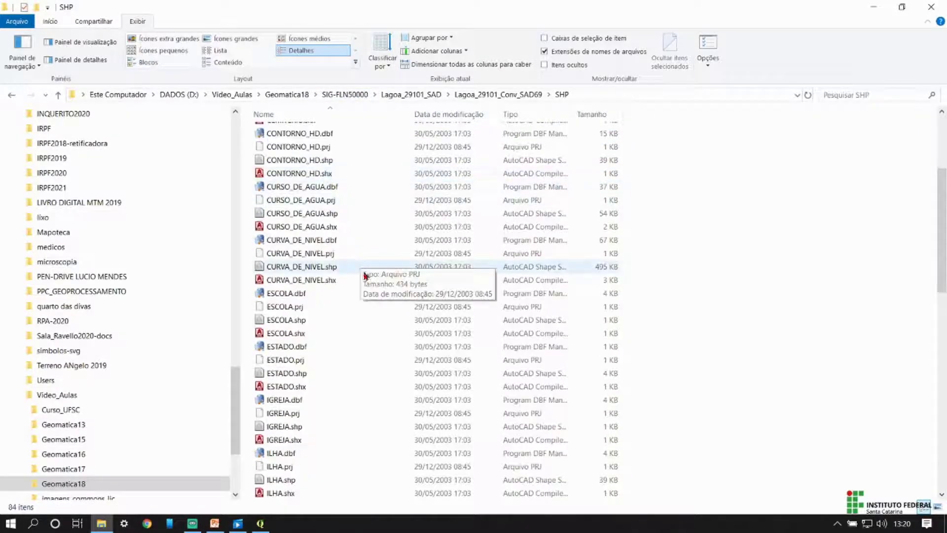
left_click(338, 203)
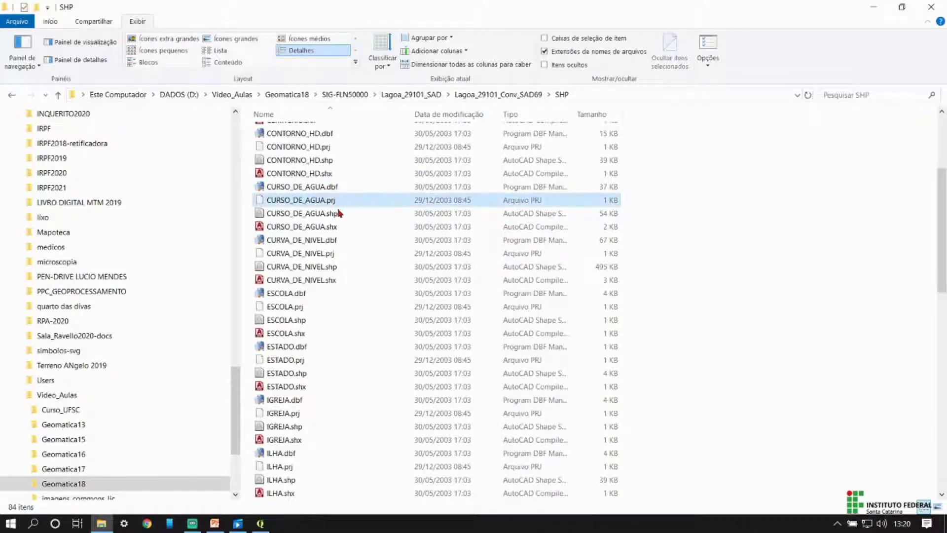
left_click(332, 279, "shift")
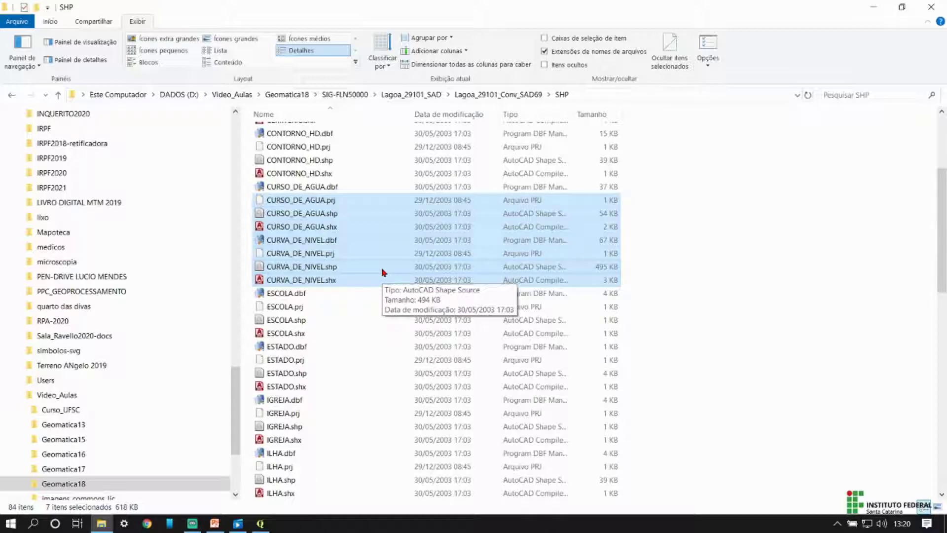
- Shrink the File Explorer window to uncover QGIS and close the Mesclar arquivos shape dialog without merging
left_click(903, 11)
left_click_drag(518, 81, 491, 222)
left_click(577, 173)
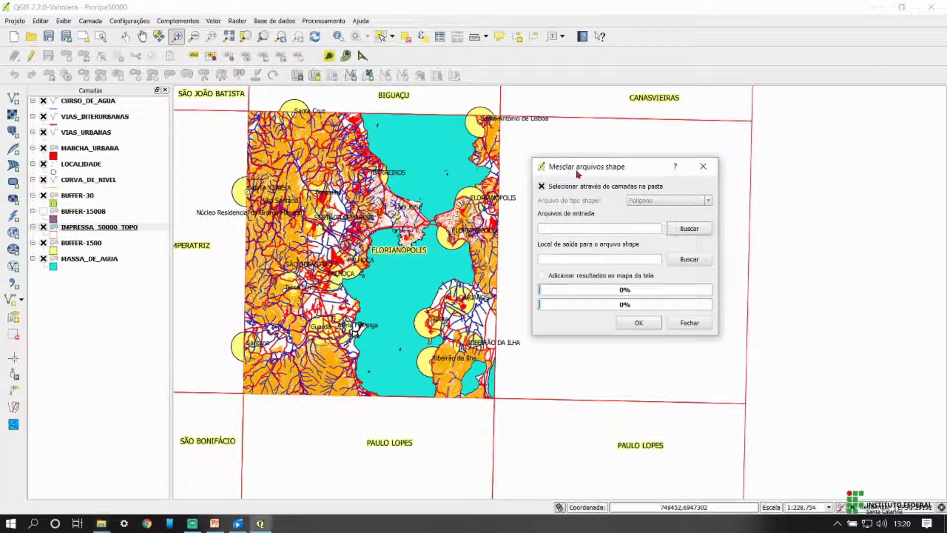
left_click(703, 166)
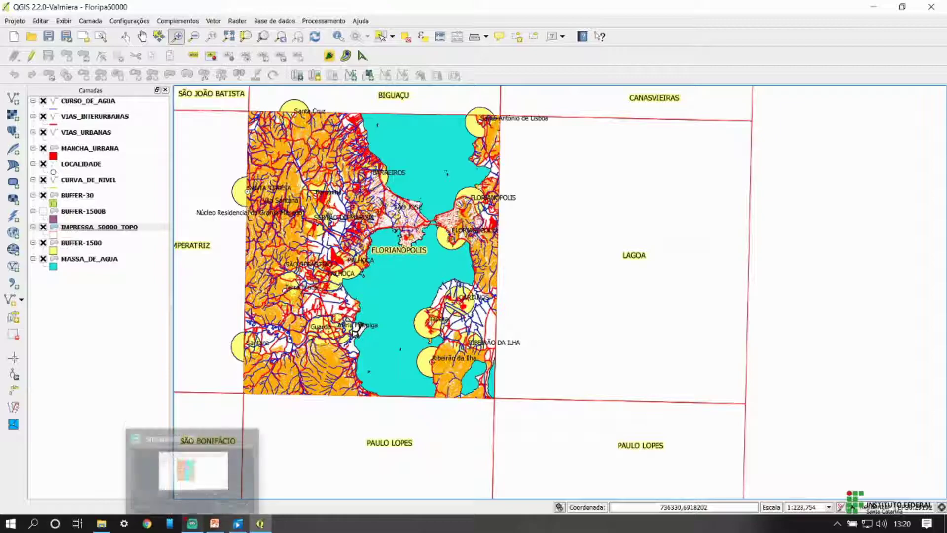
- Add CURSO_DE_AGUA.shp from the Lagoa SHP folder in File Explorer to the QGIS map as a new layer
left_click(101, 523)
left_click_drag(566, 238, 560, 83)
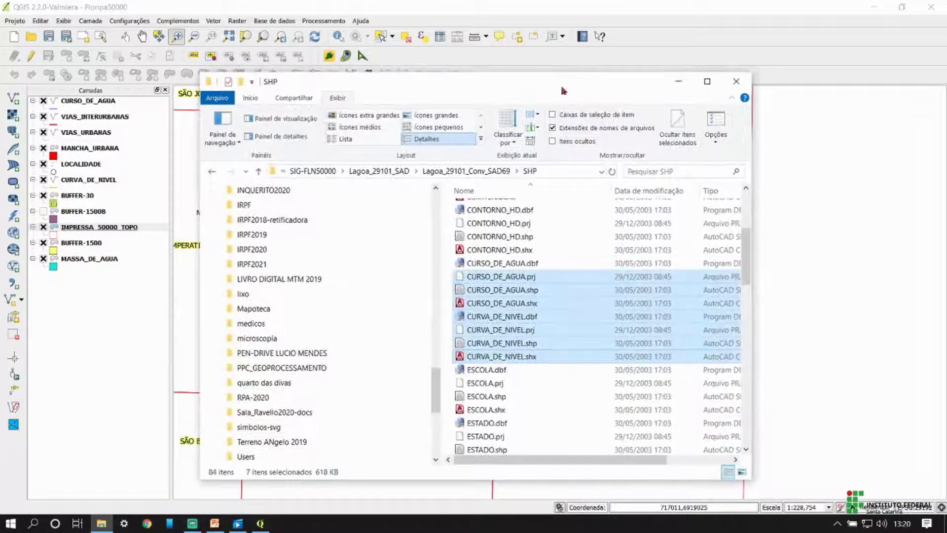
left_click(529, 329)
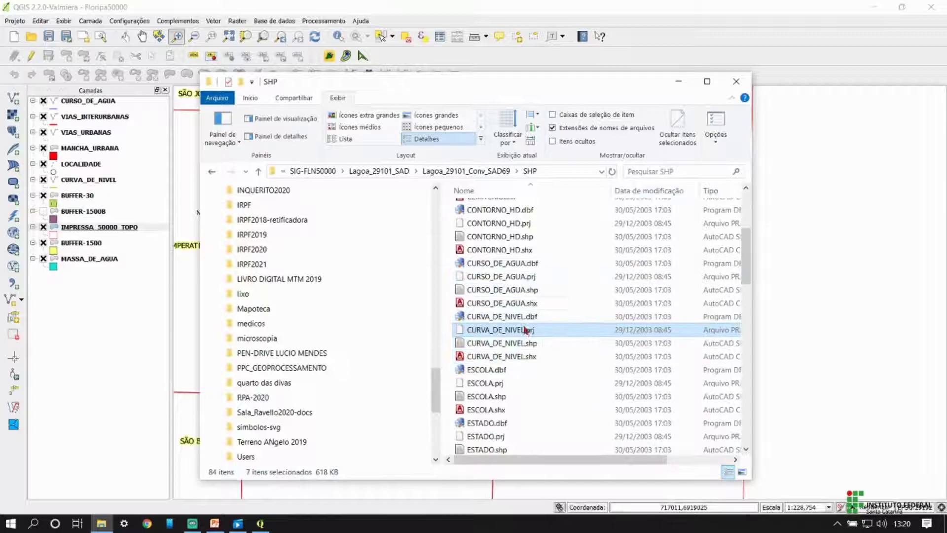
left_click(508, 290)
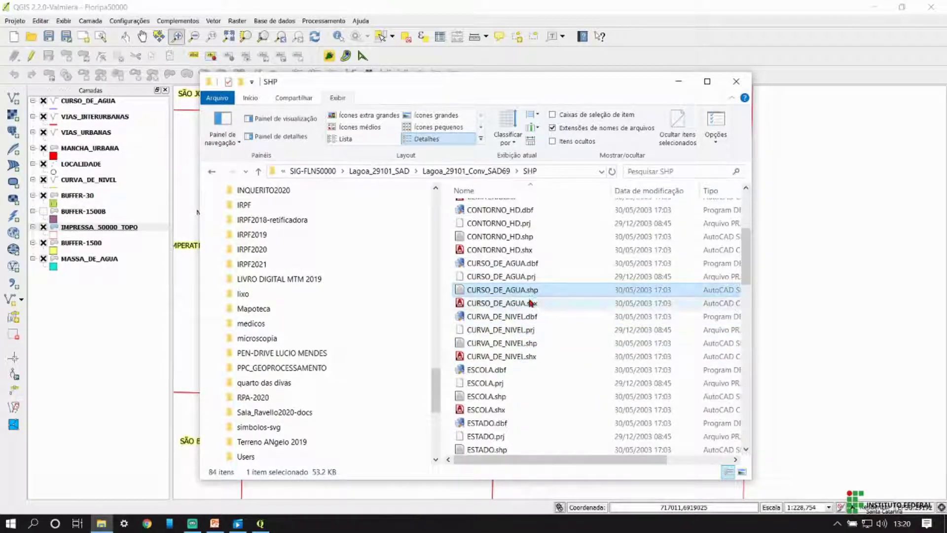
left_click_drag(530, 292, 813, 194)
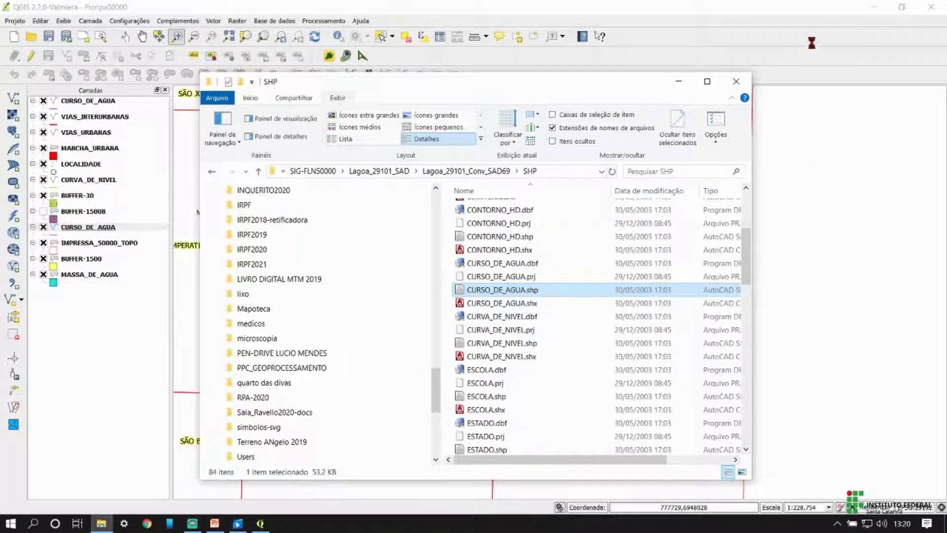
left_click(805, 23)
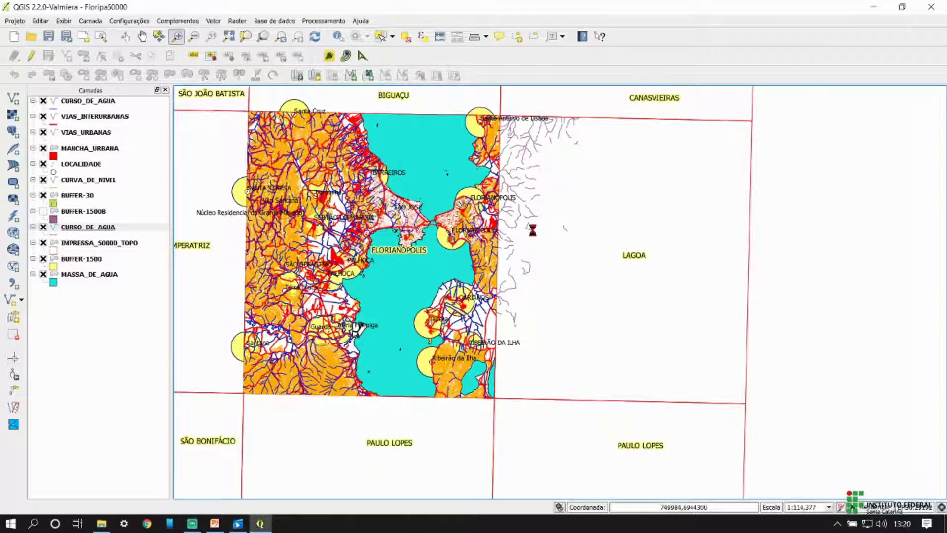
- Inspect the added watercourses on the Lagoa sheet up close, along its border with the Florianópolis and Canasvieiras sheets
left_click(533, 229)
left_click(534, 217)
scroll(496, 269, "down", 1)
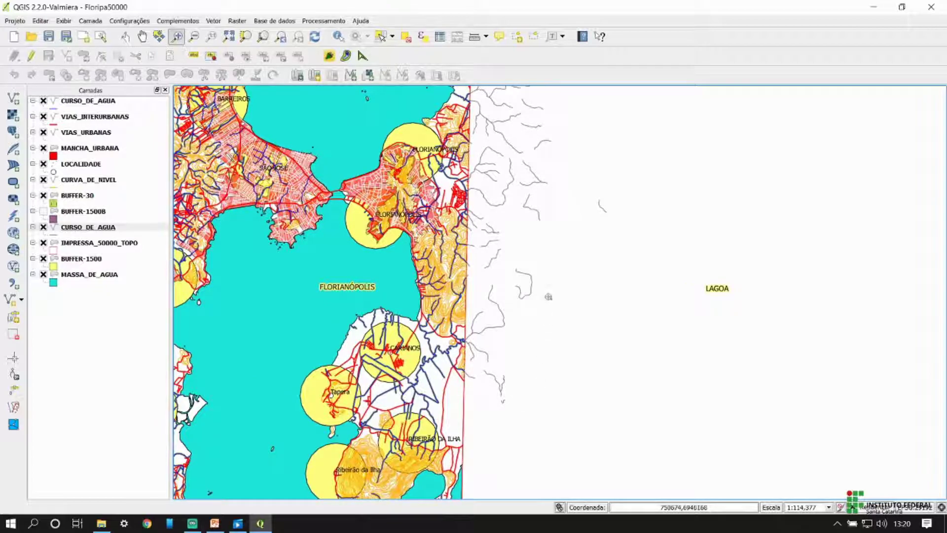
left_click_drag(548, 128, 525, 188)
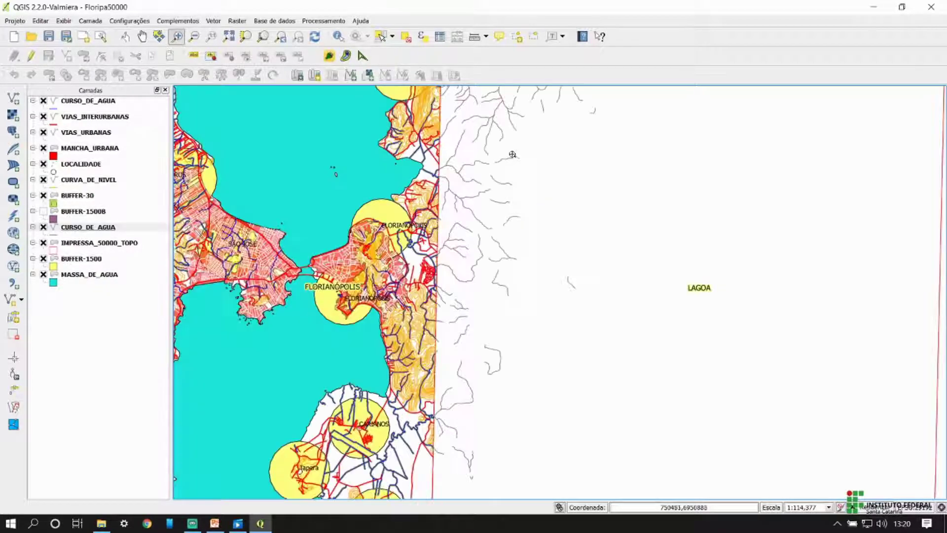
left_click_drag(577, 123, 572, 152)
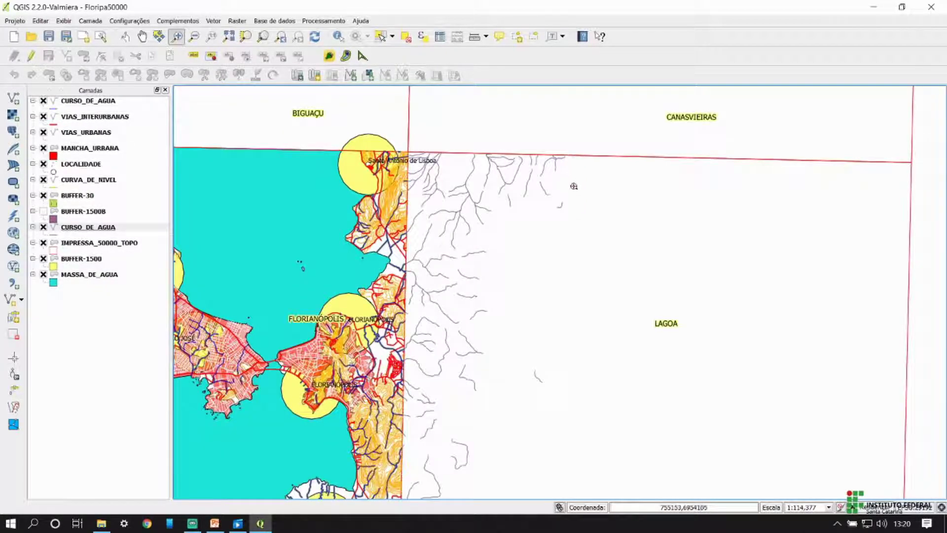
scroll(532, 265, "down", 1)
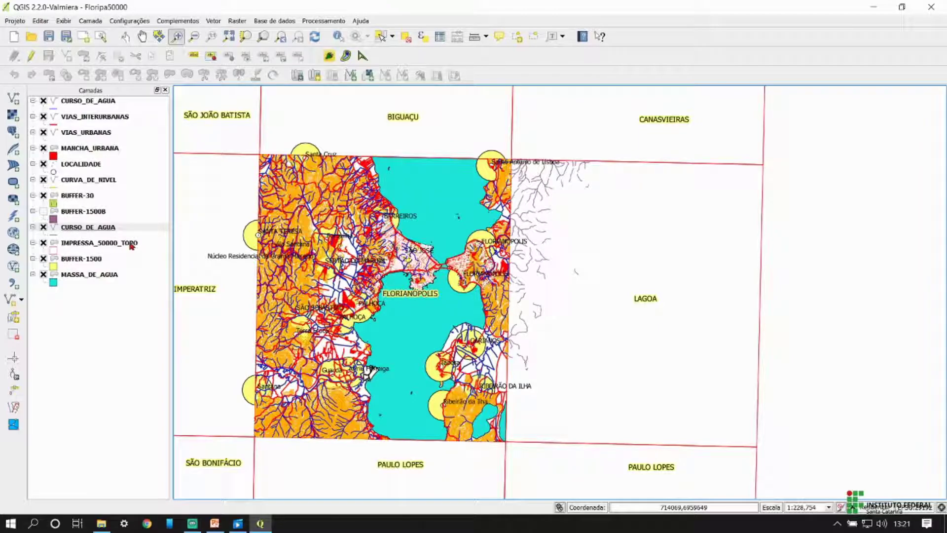
- Move the Lagoa CURSO_DE_AGUA layer next to the Florianópolis one in the layer order and toggle both layers' visibility to tell them apart
left_click(109, 228)
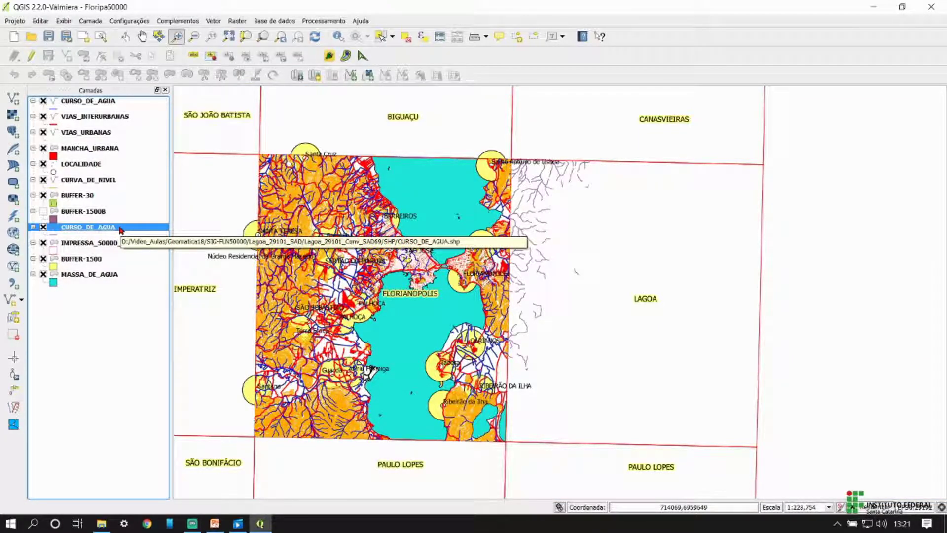
left_click_drag(121, 229, 109, 98)
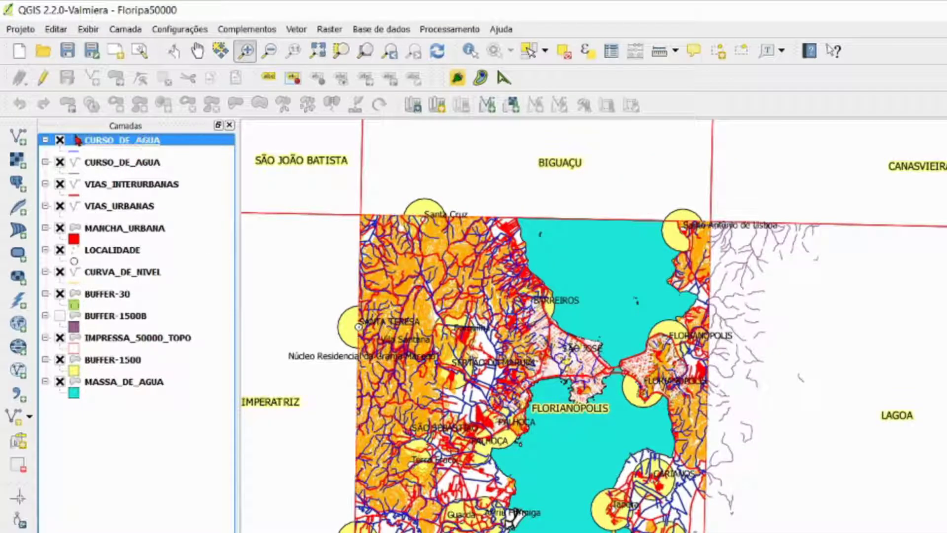
left_click(59, 139)
left_click(60, 141)
left_click(79, 159)
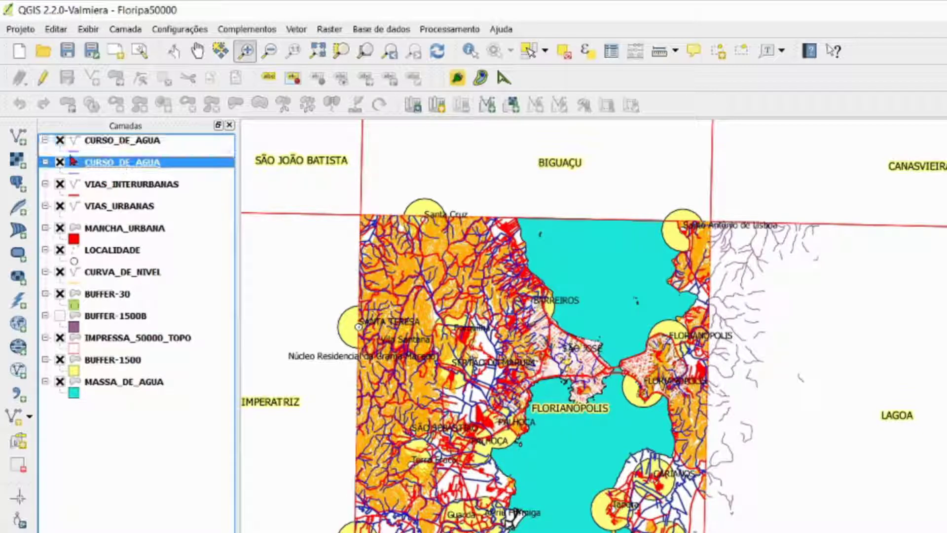
left_click(60, 162)
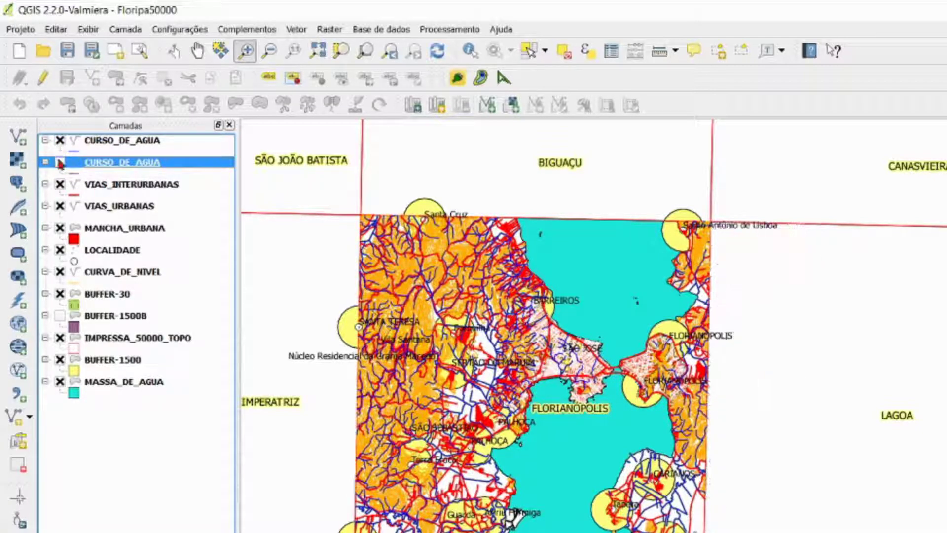
left_click(60, 161)
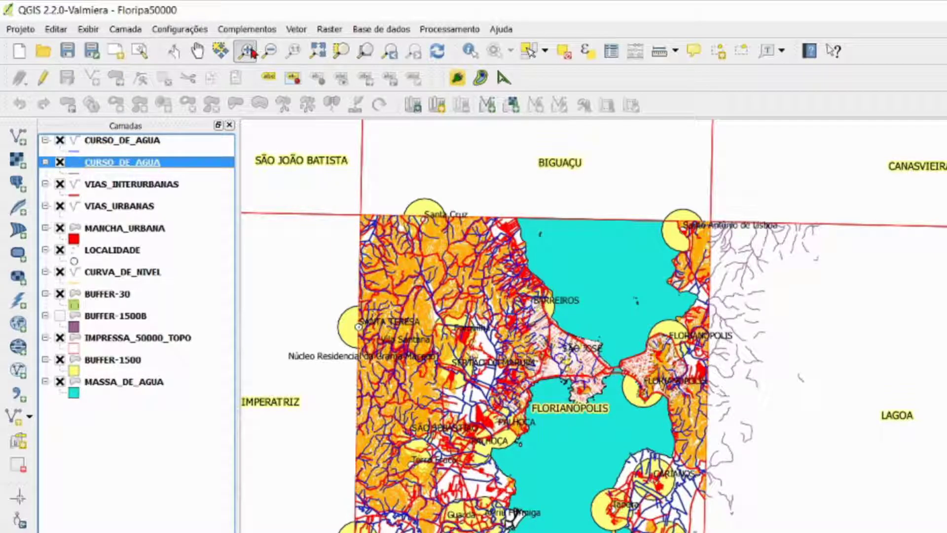
- Examine how the watercourses meet at the Florianópolis–Lagoa sheet boundary, and return to a view of all the surrounding sheets
left_click_drag(672, 300, 738, 383)
left_click_drag(611, 171, 804, 433)
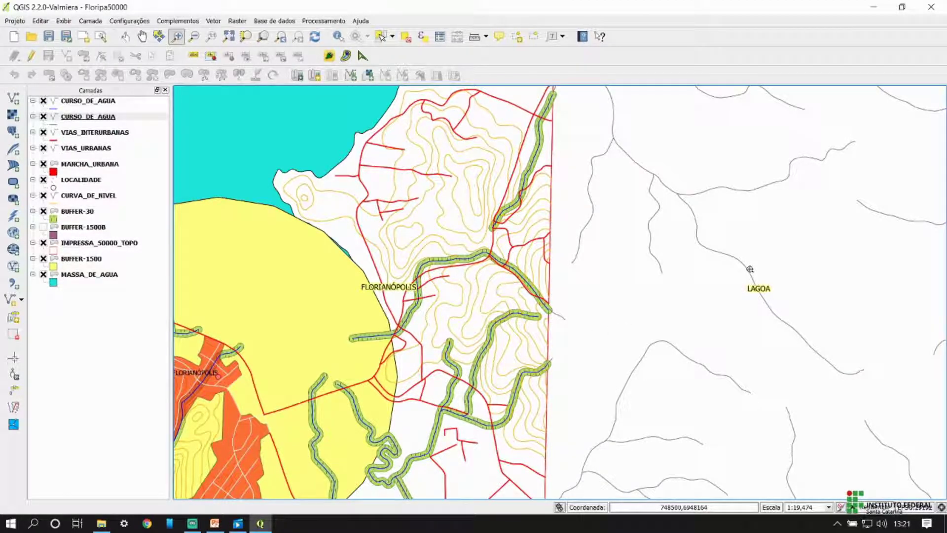
left_click(194, 36)
left_click_drag(360, 201, 501, 313)
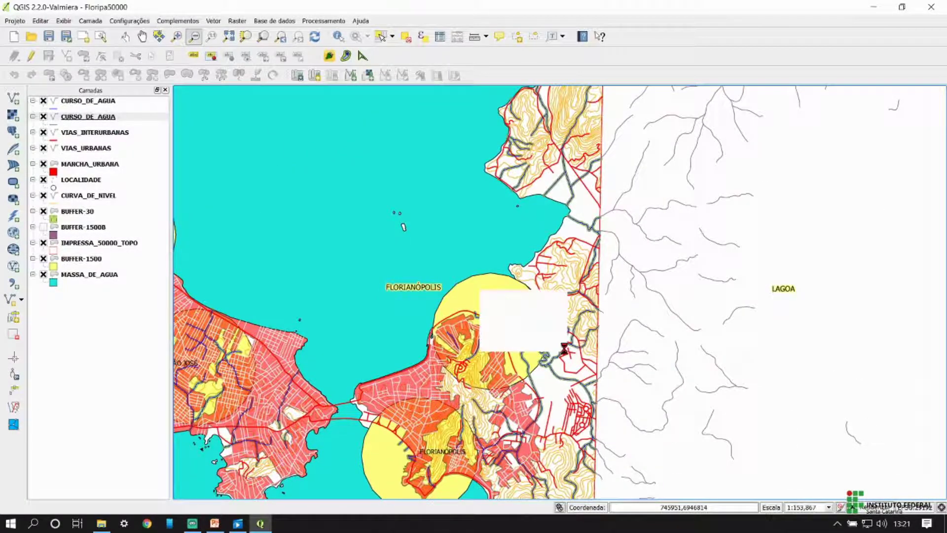
left_click_drag(564, 349, 565, 349)
left_click_drag(526, 298, 587, 345)
left_click(617, 319)
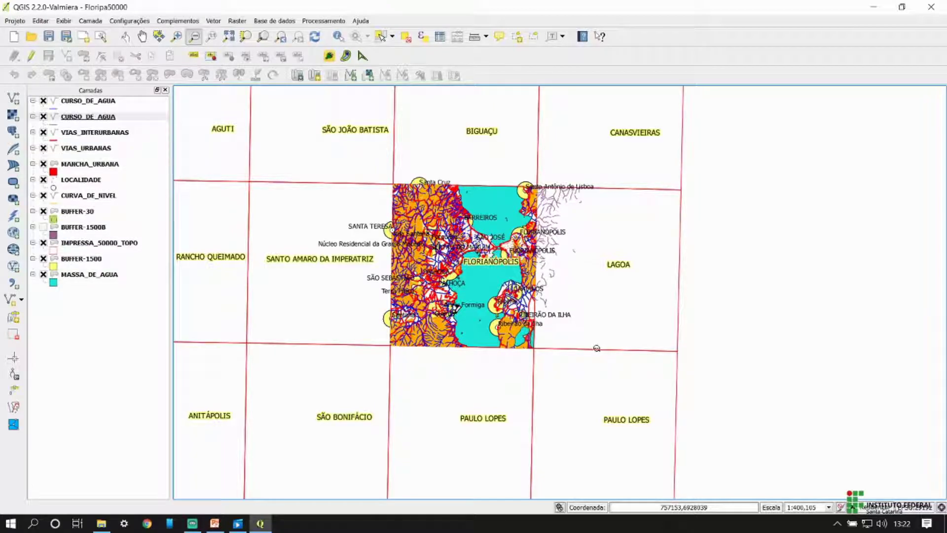
- Reopen the Mesclar arquivos shape tool and set its input to individually selected layers in a folder
left_click(213, 21)
mouse_move(237, 157)
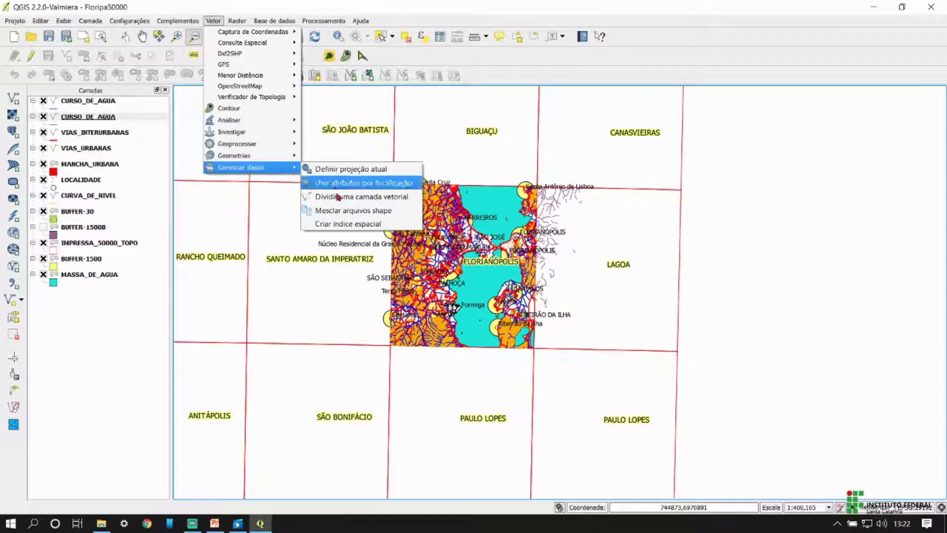
left_click(340, 212)
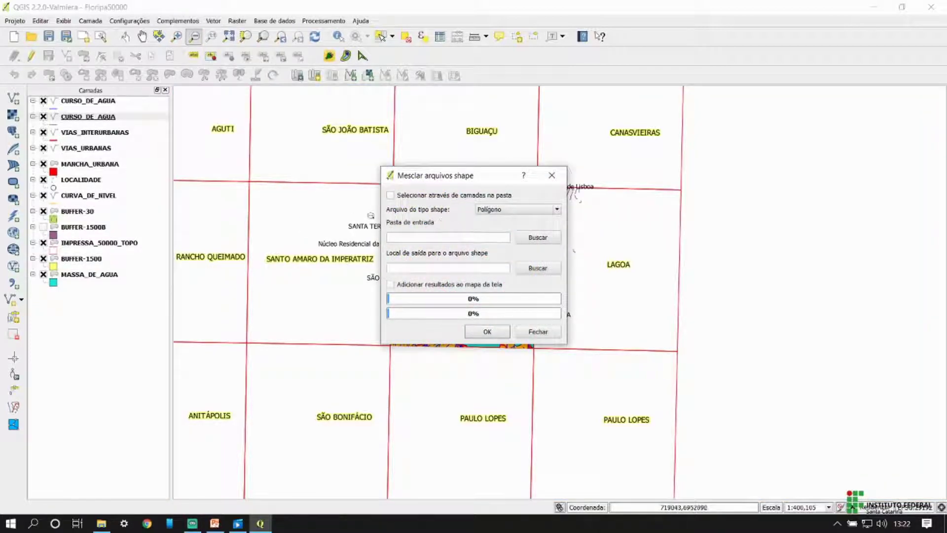
left_click(421, 196)
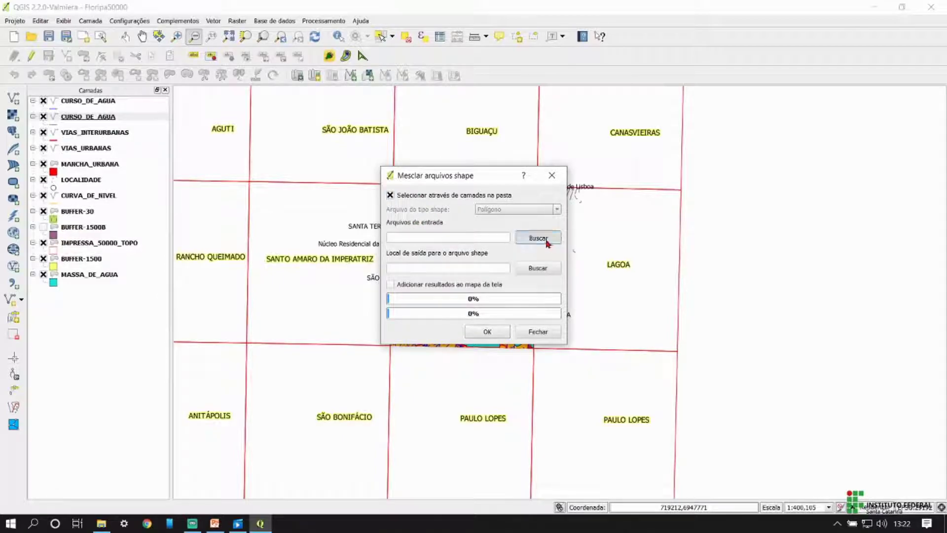
left_click(537, 267)
left_click(614, 342)
- Switch to the file explorer and go up from the Lagoa SHP folder to the SIG-FLN50000 folder
key("alt+Tab")
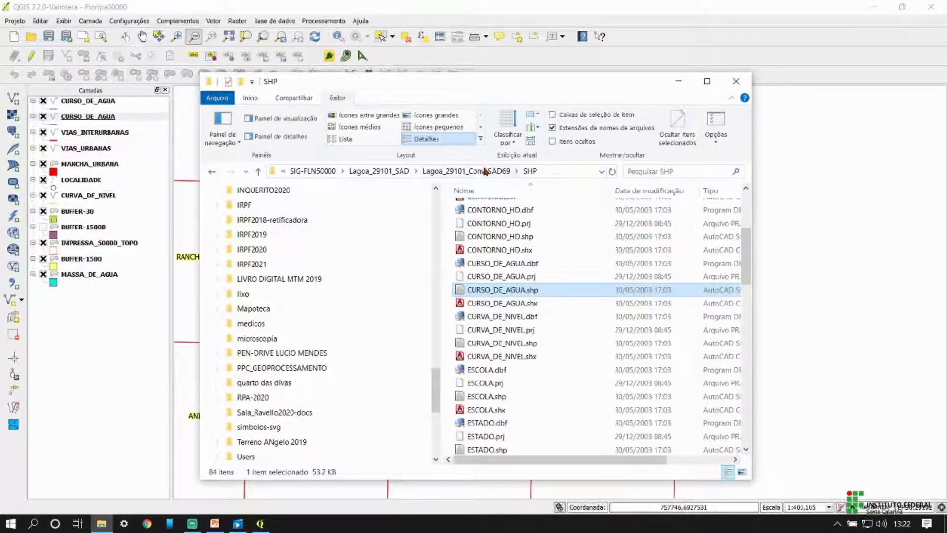
left_click(487, 171)
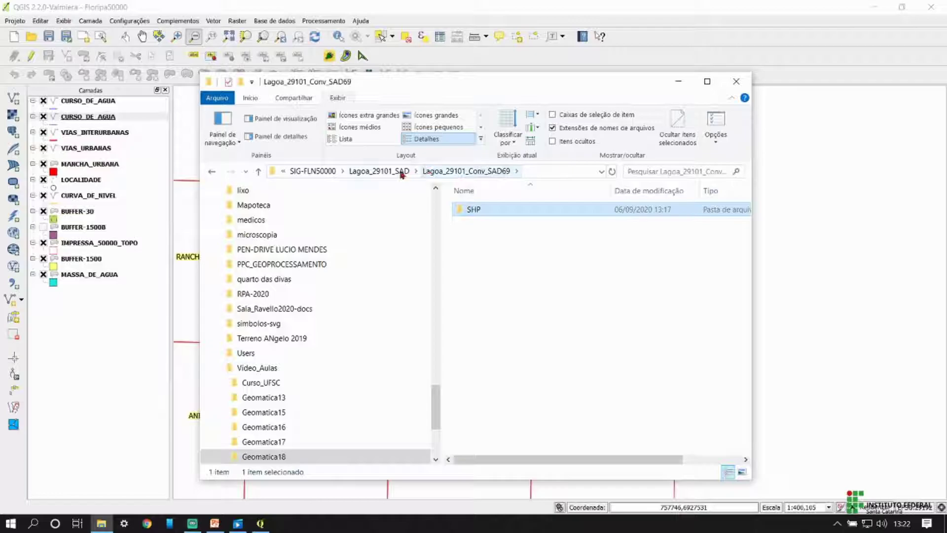
left_click(402, 172)
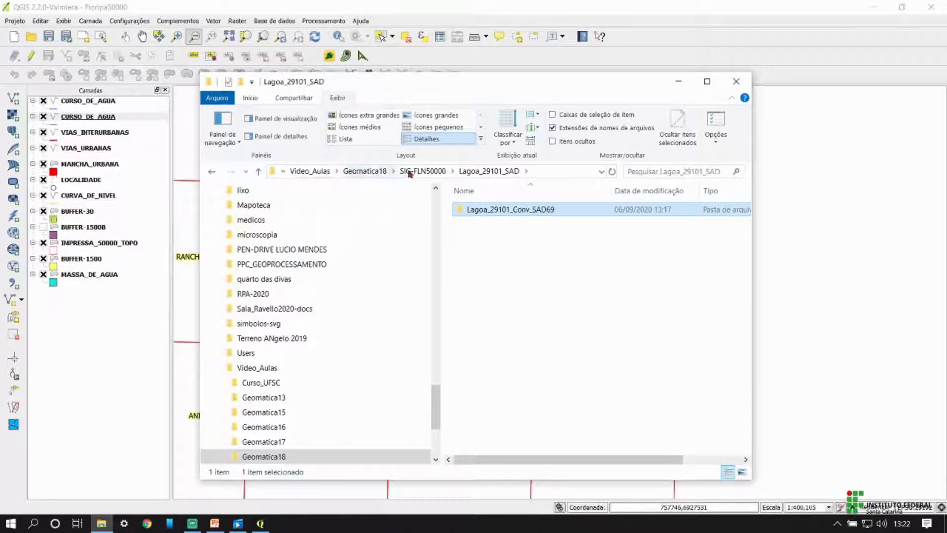
left_click(408, 172)
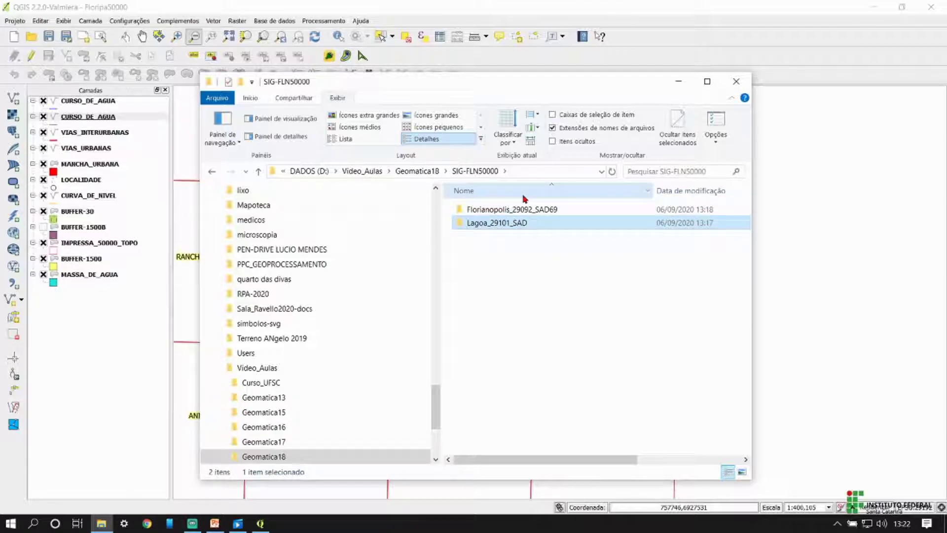
- Create a new folder named todos inside SIG-FLN50000
right_click(495, 271)
mouse_move(541, 440)
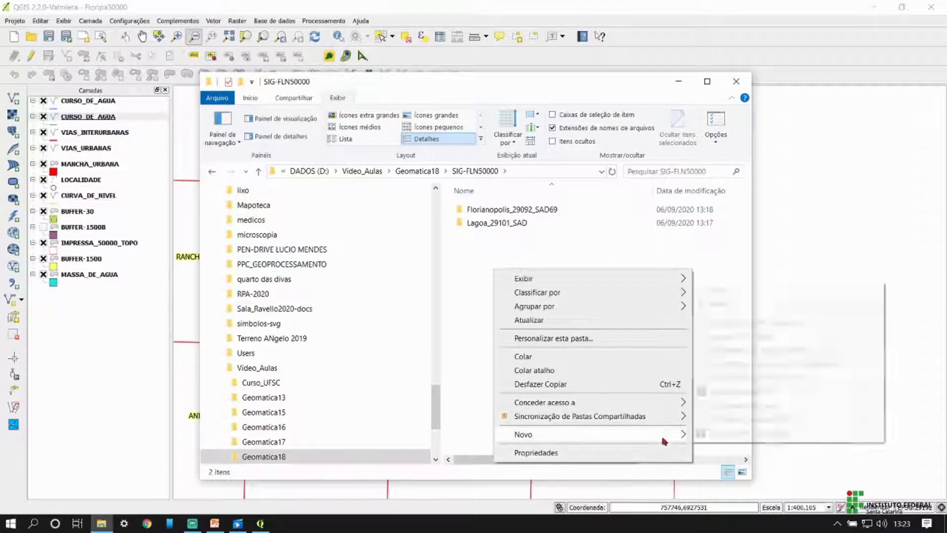
mouse_move(668, 406)
mouse_move(661, 433)
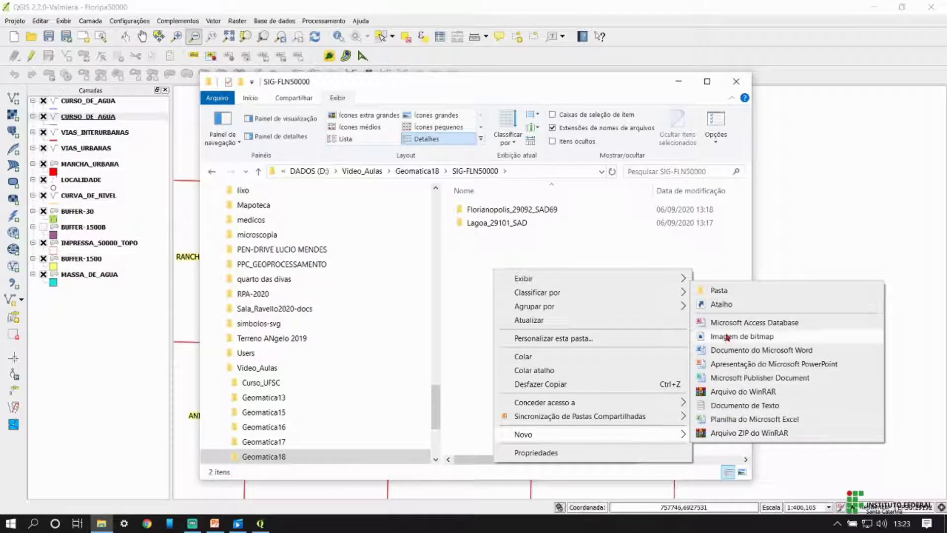
left_click(723, 291)
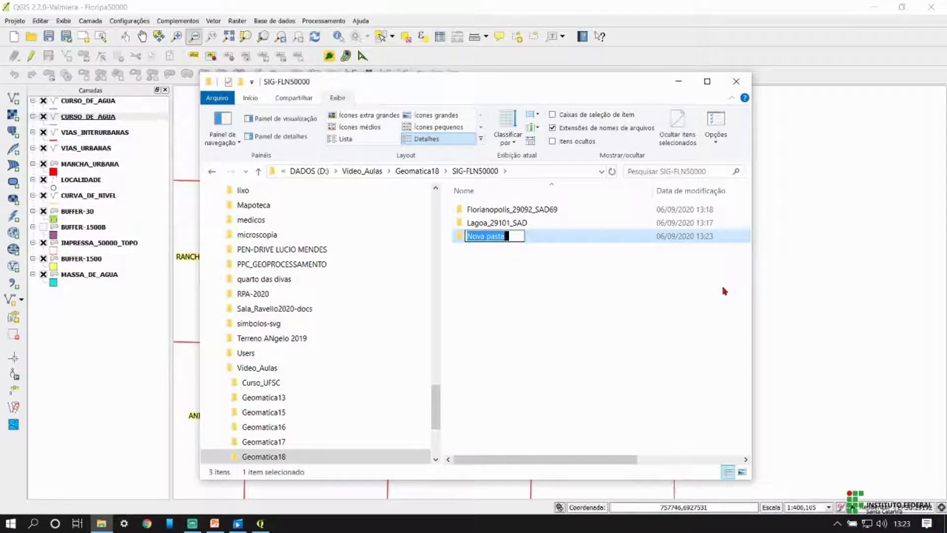
key("Caps_Lock")
type("todos")
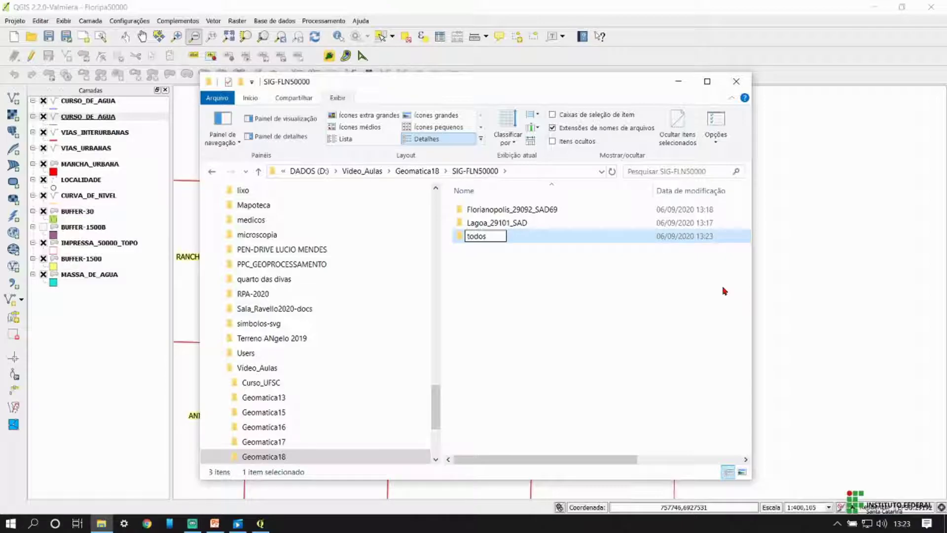
key("Return")
- Copy all files from the SHP folder of Lagoa_29101_Conv_SAD69 into the todos folder
double_click(525, 223)
double_click(526, 212)
double_click(507, 212)
left_click(508, 213)
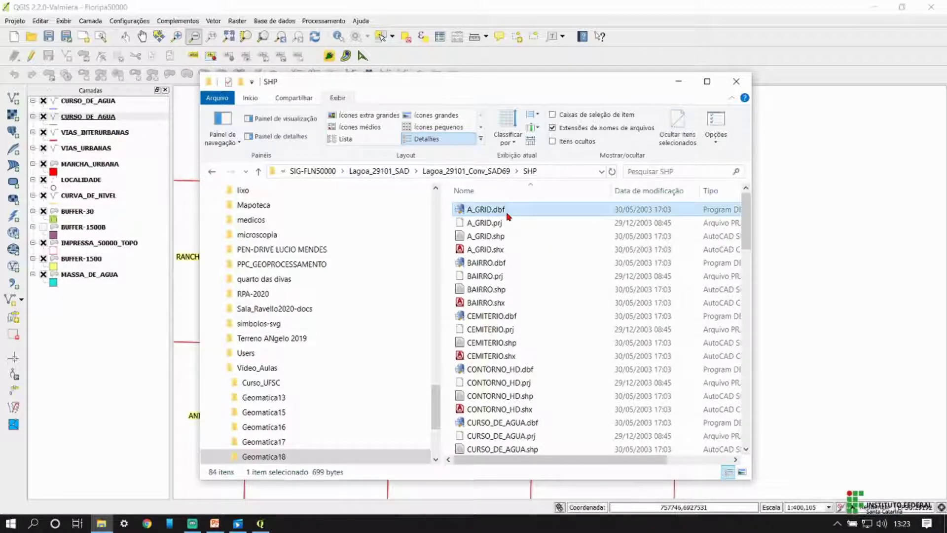
key("shift+End")
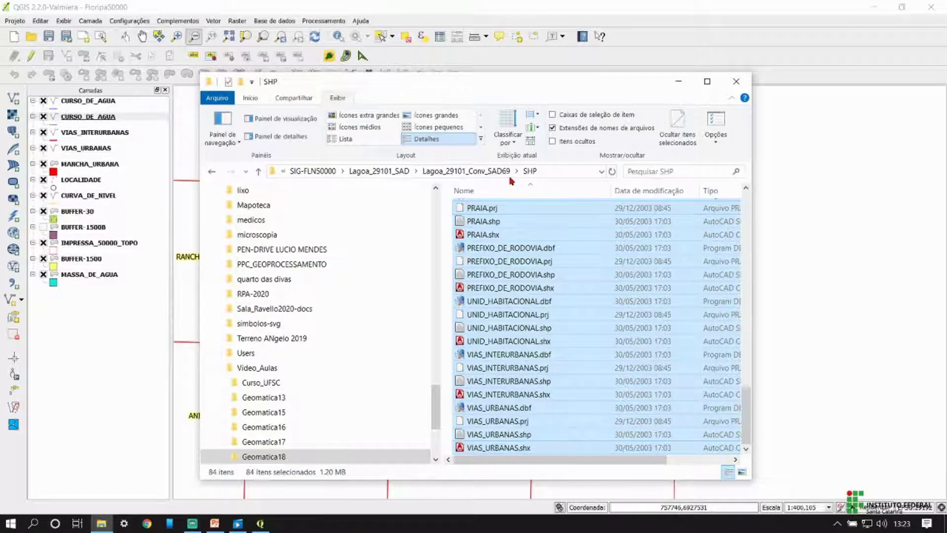
left_click(389, 172)
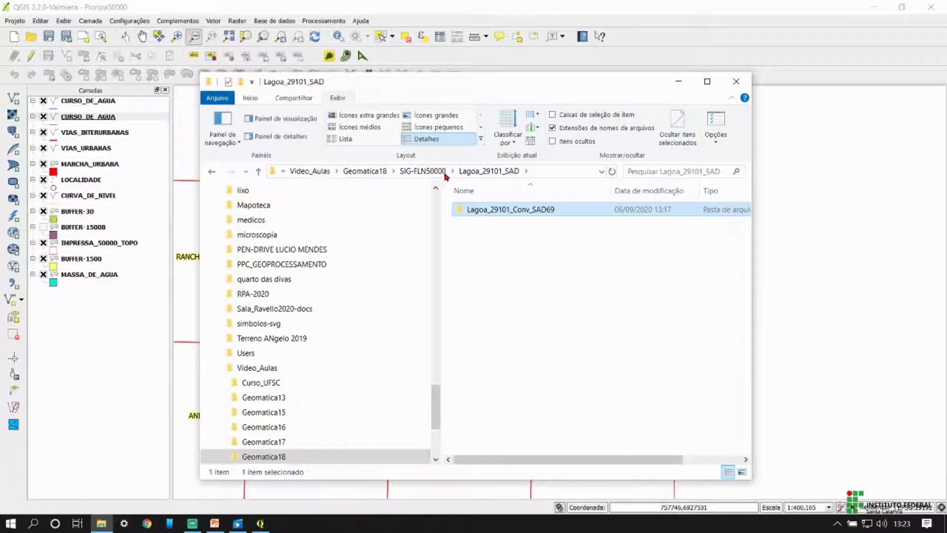
left_click(475, 171)
double_click(473, 235)
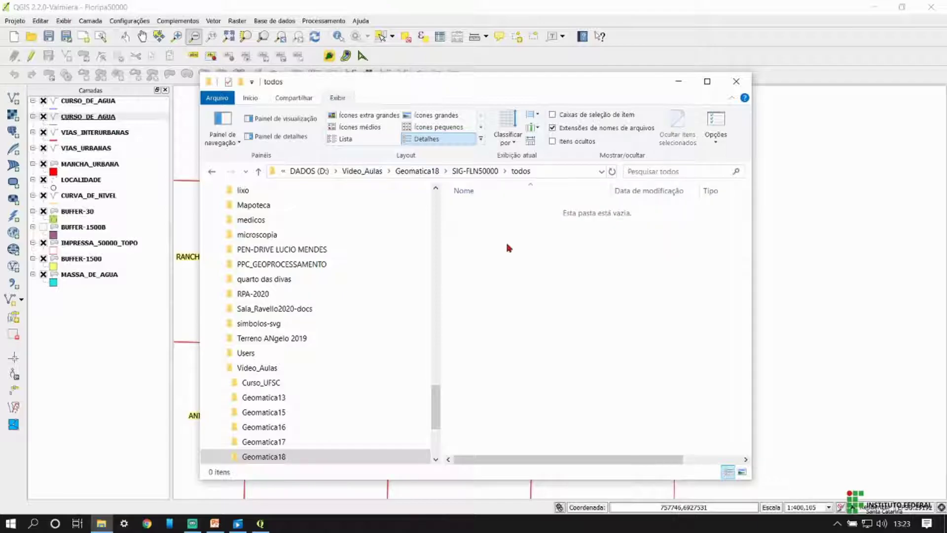
key("ctrl+v")
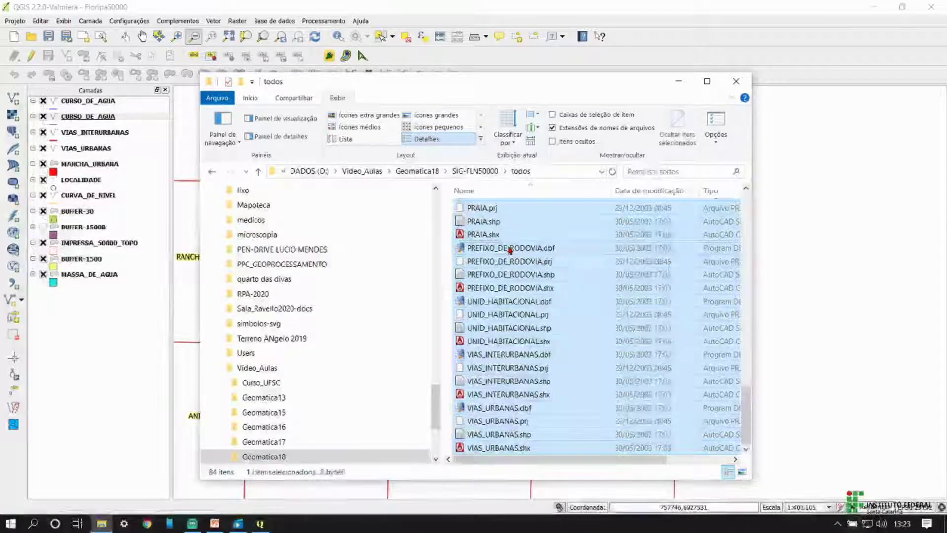
- Copy all files from the SHP folder of Florianopolis_29092_SAD69 into the todos folder
left_click(472, 171)
double_click(493, 210)
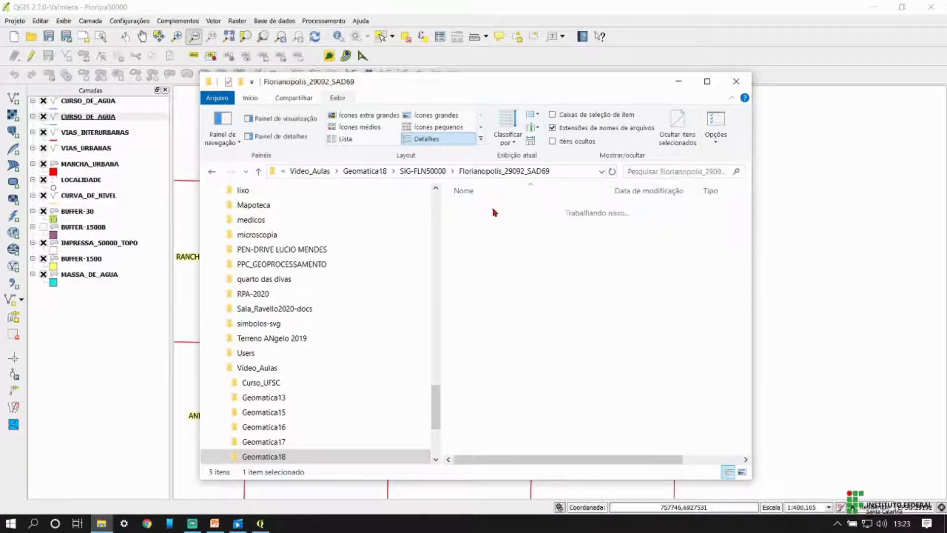
double_click(497, 210)
left_click(497, 210)
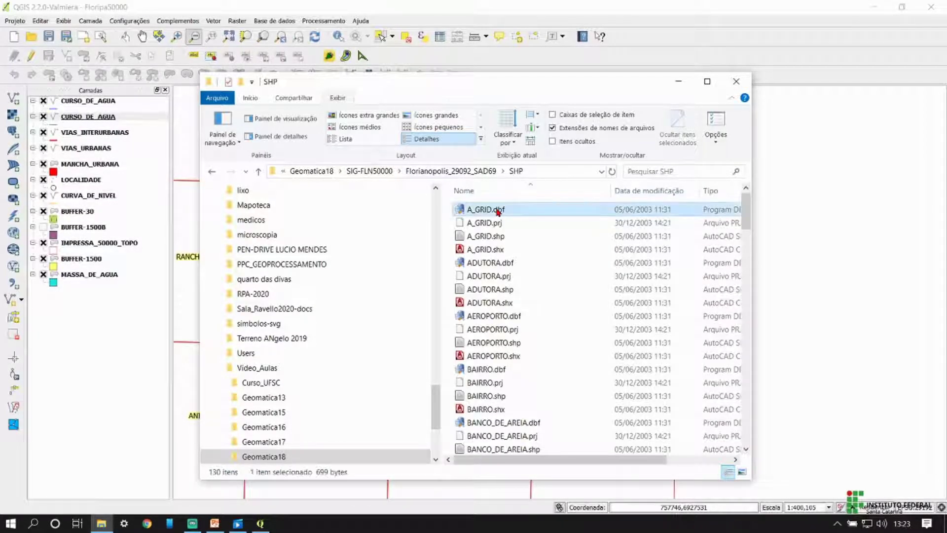
key("shift+End")
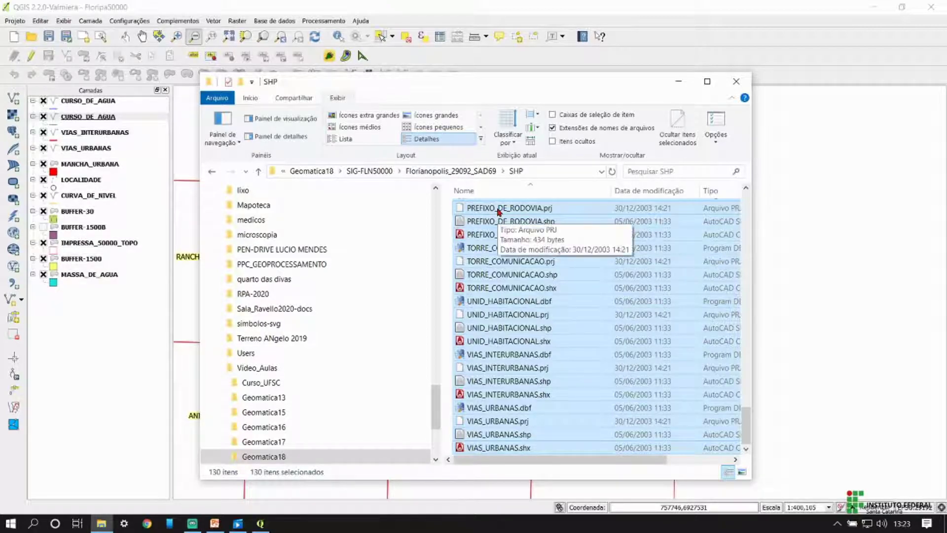
left_click(375, 171)
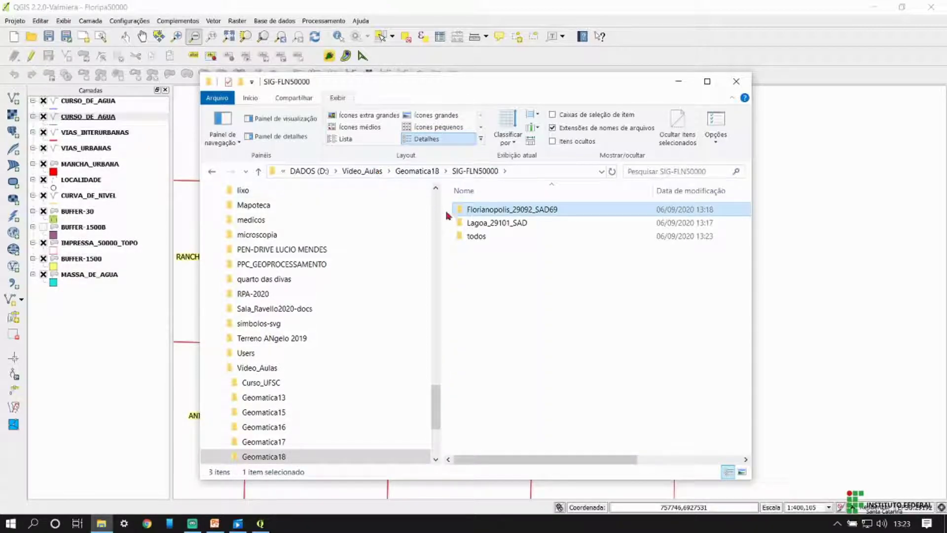
double_click(480, 237)
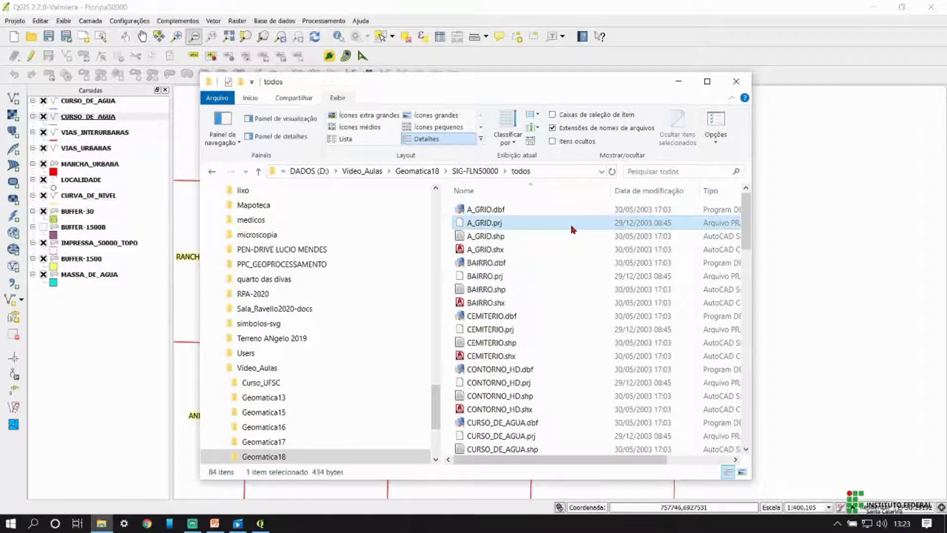
left_click(583, 316)
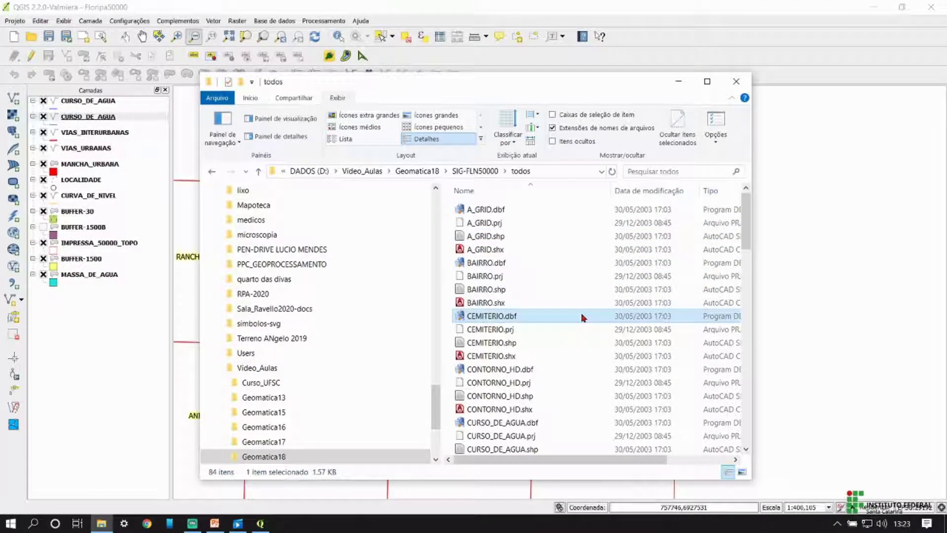
key("ctrl+v")
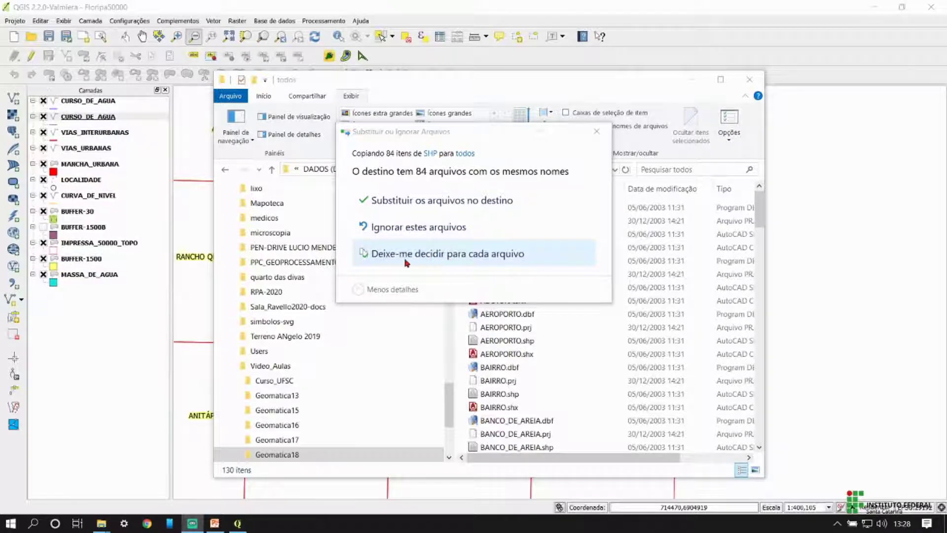
- Resolve the file name conflicts by keeping both the SHP and todos versions of every file, and look through the resulting file list
left_click(451, 254)
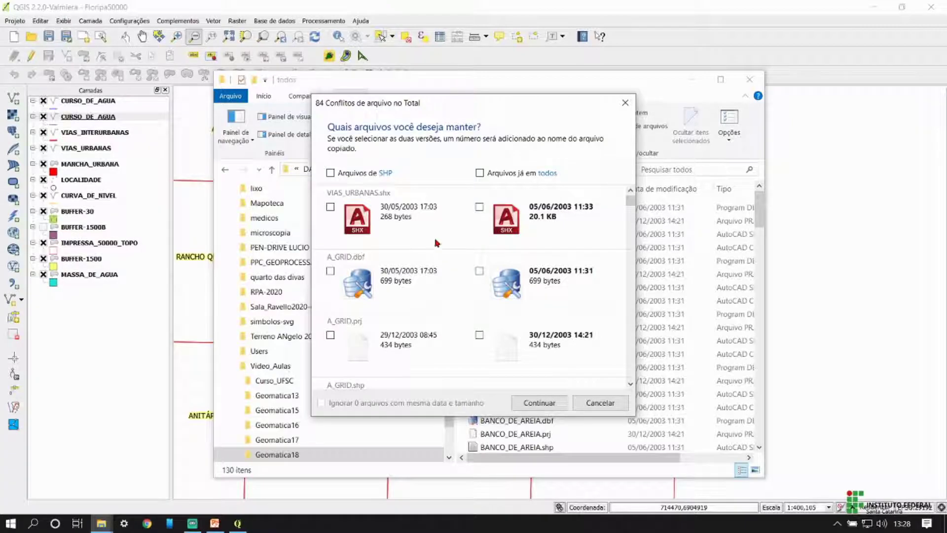
left_click(341, 174)
left_click(479, 174)
left_click(539, 403)
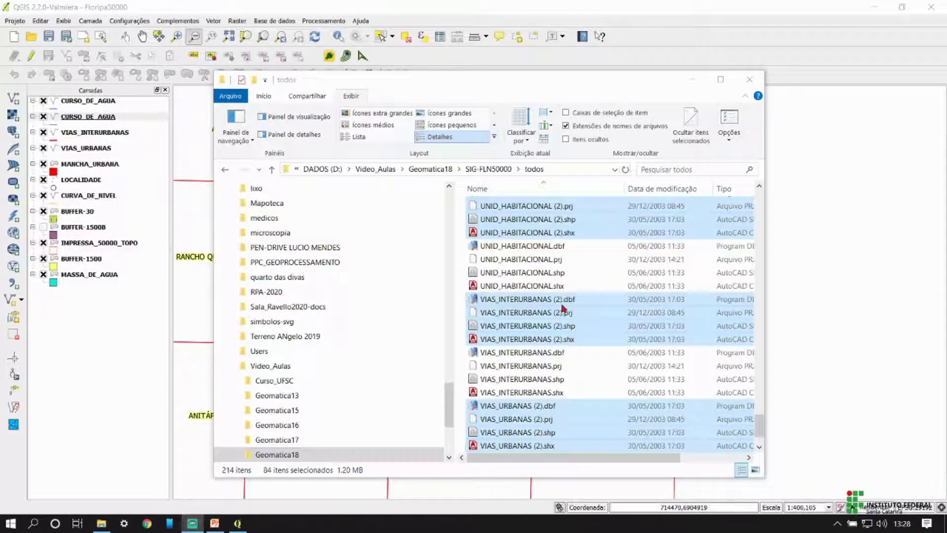
scroll(561, 298, "up", 1)
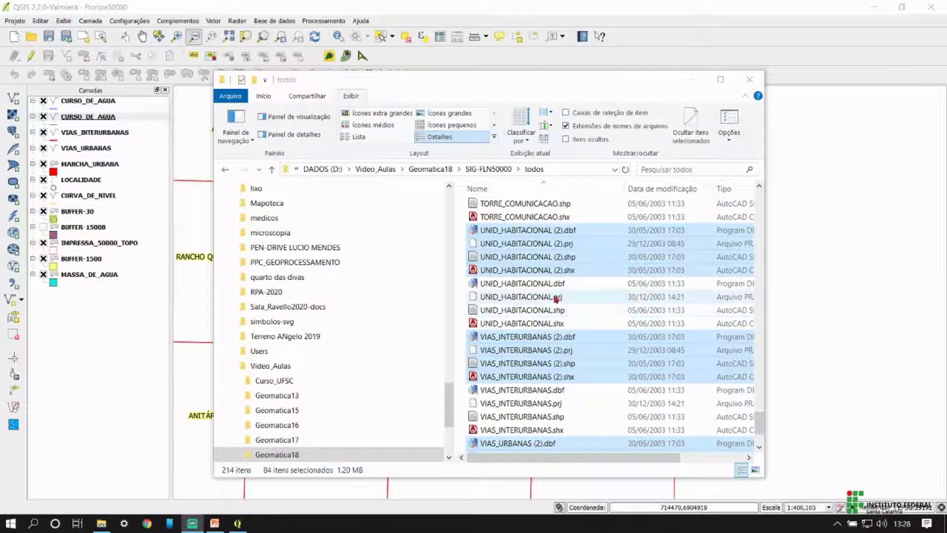
scroll(556, 286, "up", 10)
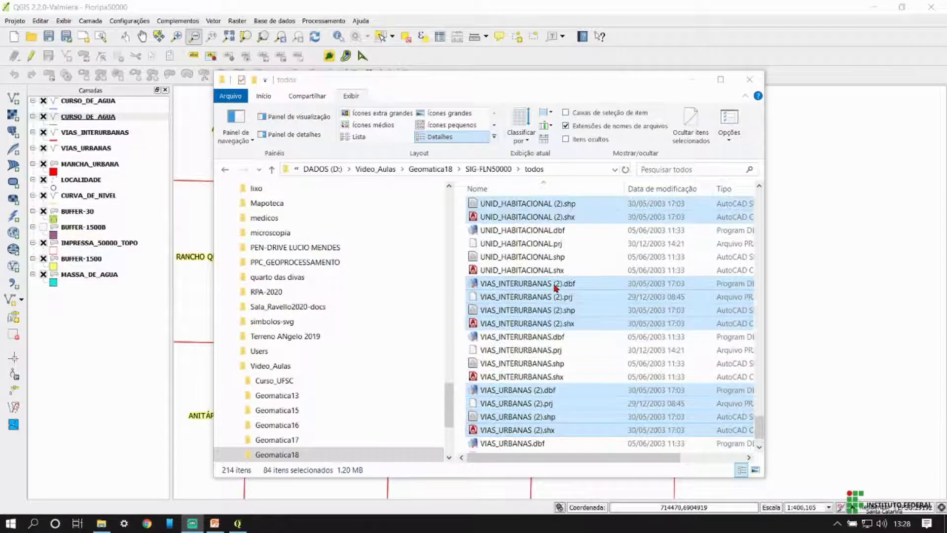
scroll(556, 286, "up", 10)
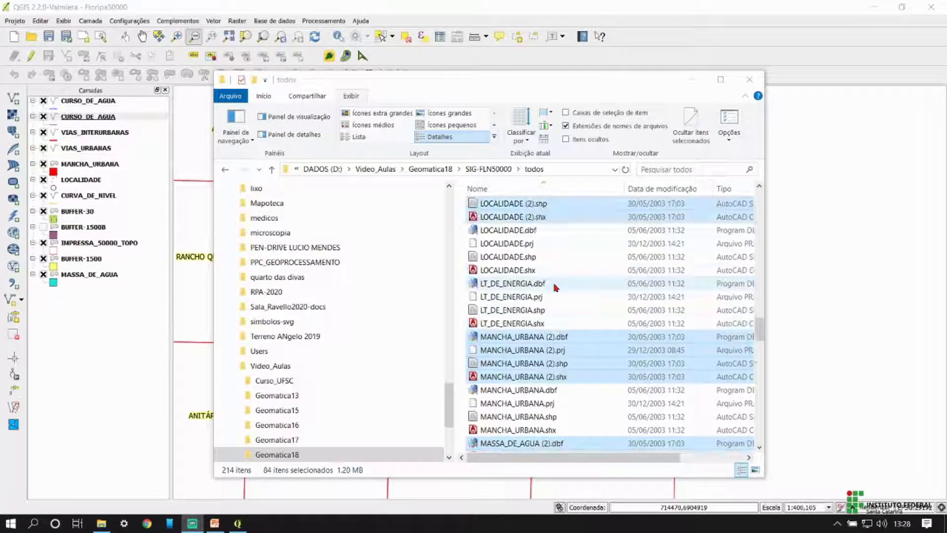
scroll(557, 266, "up", 2)
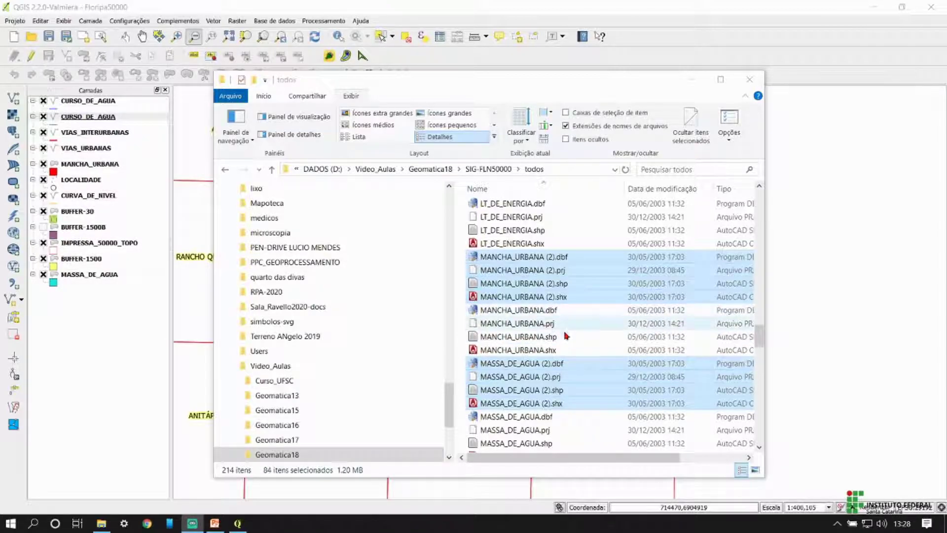
scroll(574, 342, "down", 2)
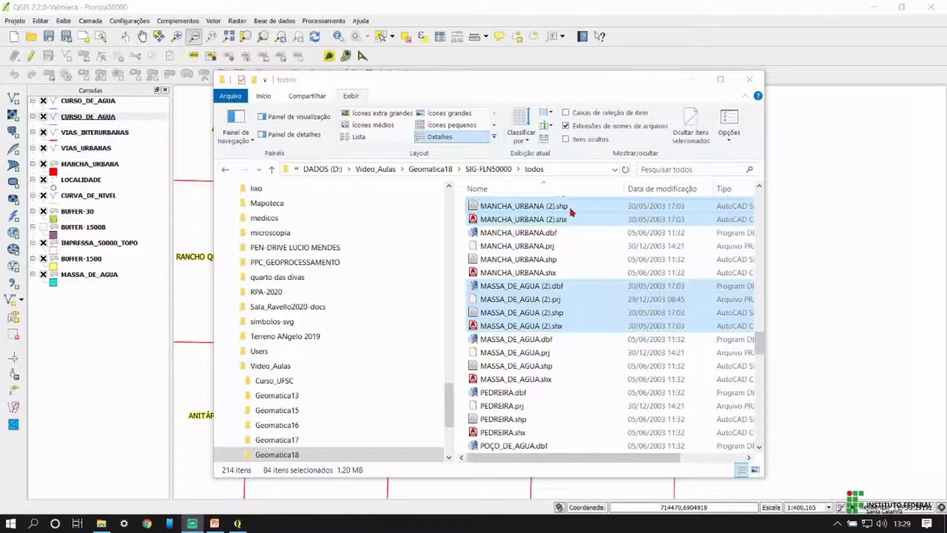
- Return to QGIS, close the open merge dialog and start the Mesclar arquivos shape tool again
left_click(710, 52)
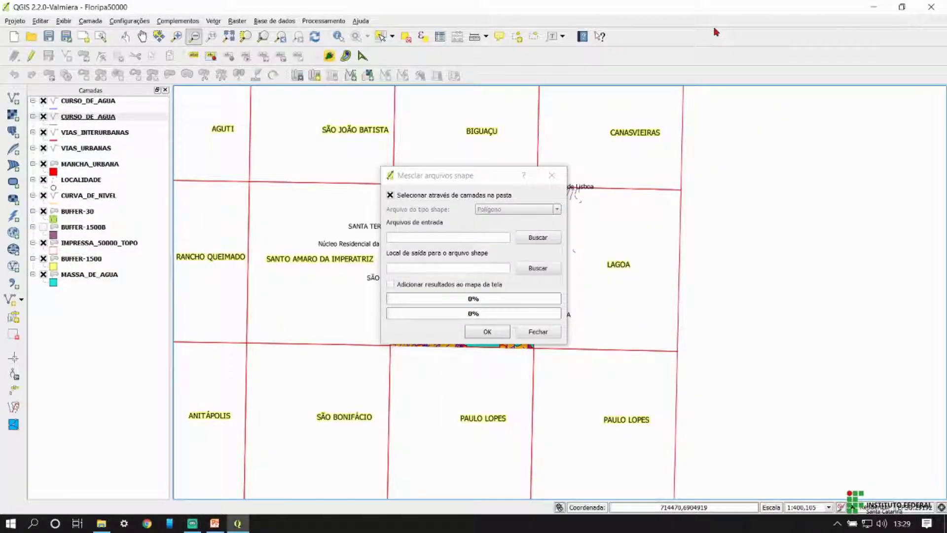
left_click_drag(473, 179, 516, 164)
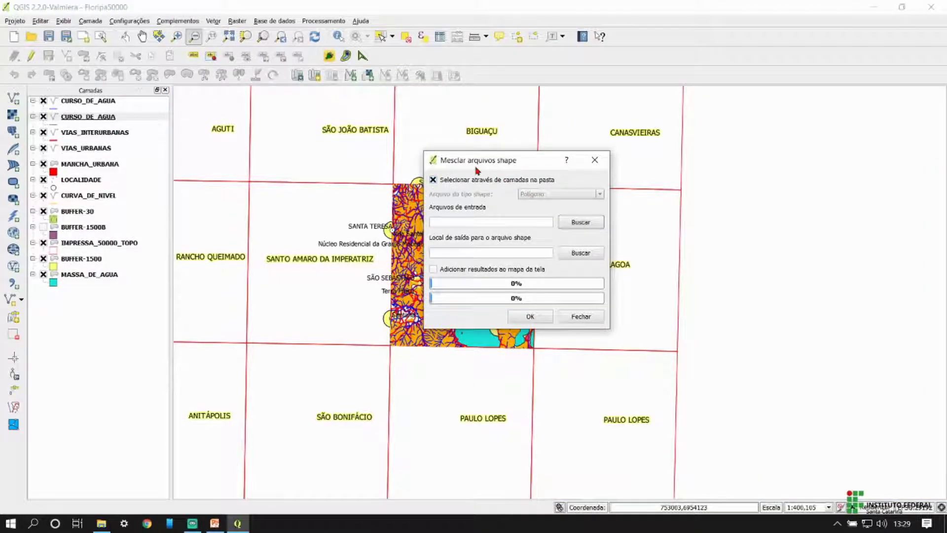
left_click(578, 316)
left_click(213, 20)
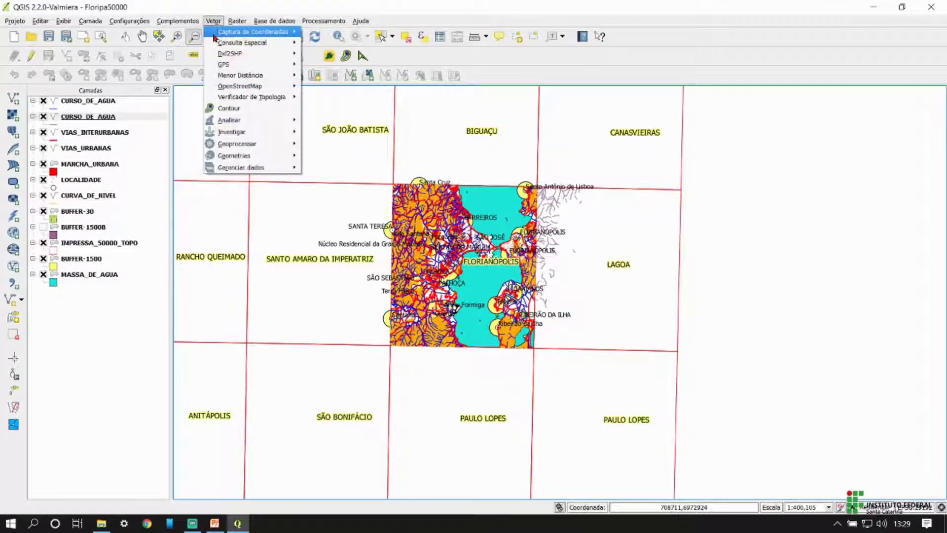
mouse_move(242, 168)
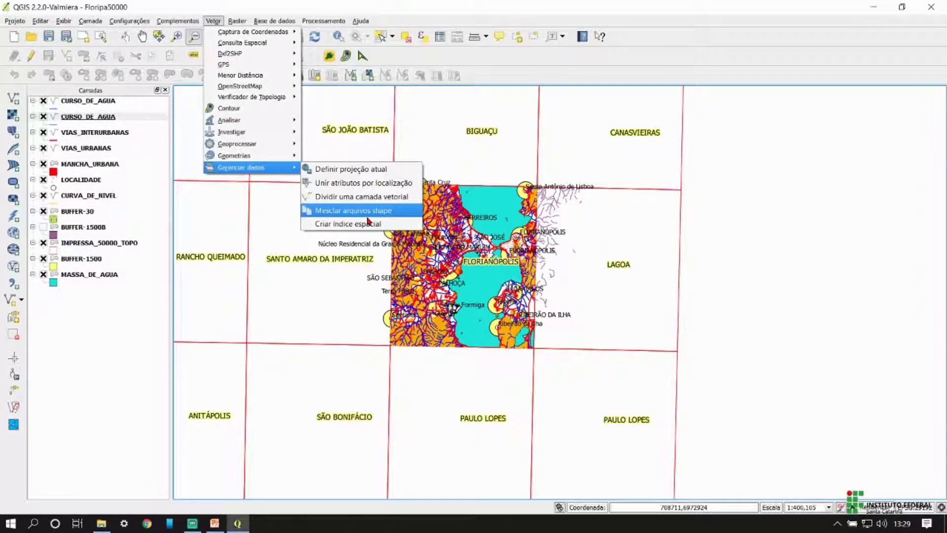
left_click(353, 211)
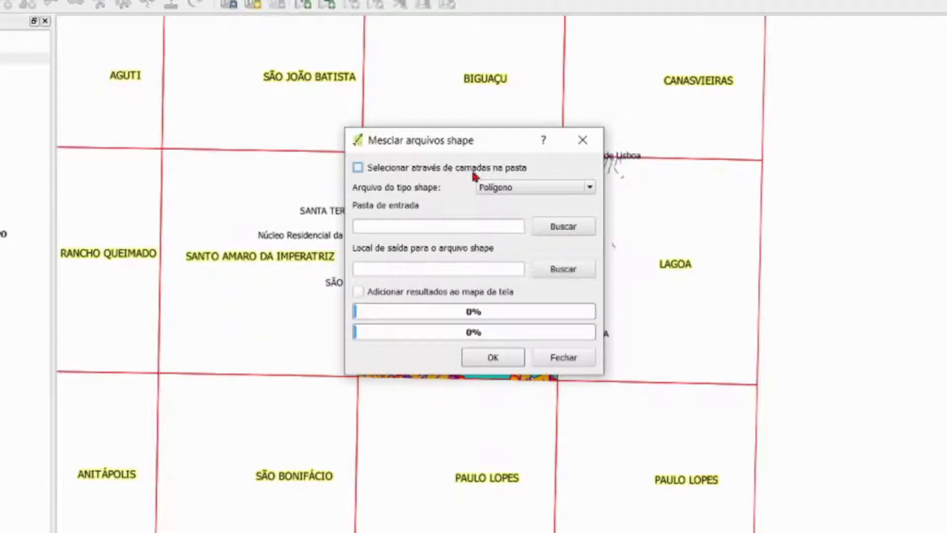
- Enable choosing individual layers in a folder and browse for the input files to Geomatica18\SIG-FLN50000\todos
left_click(475, 171)
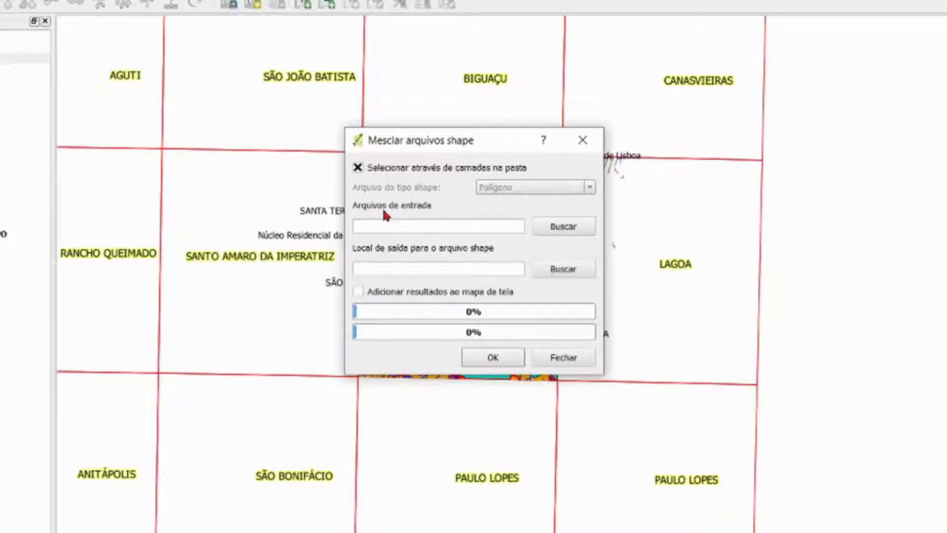
left_click(542, 226)
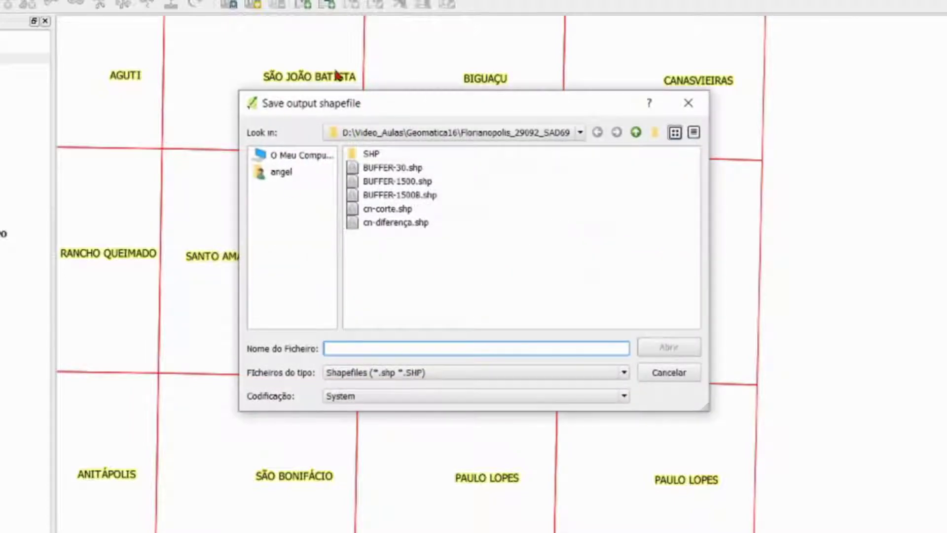
left_click(419, 135)
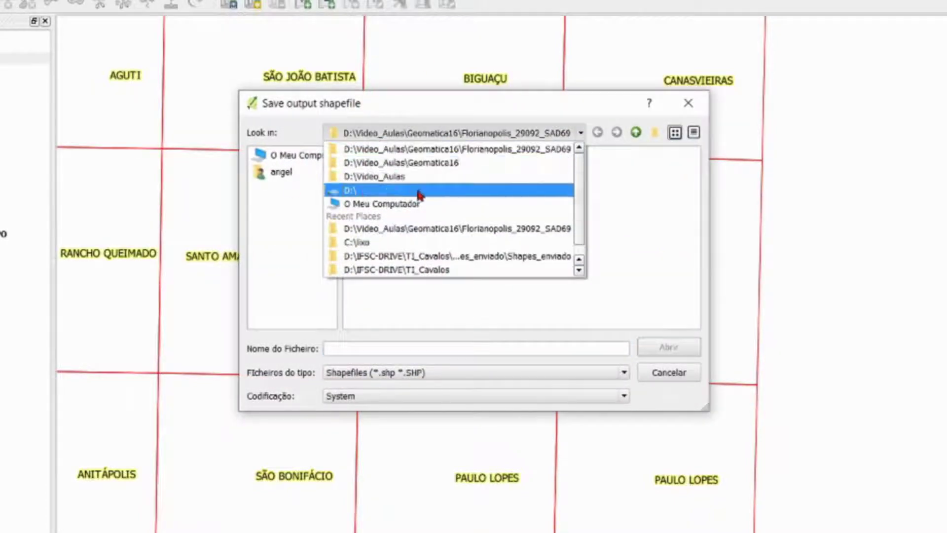
left_click(624, 210)
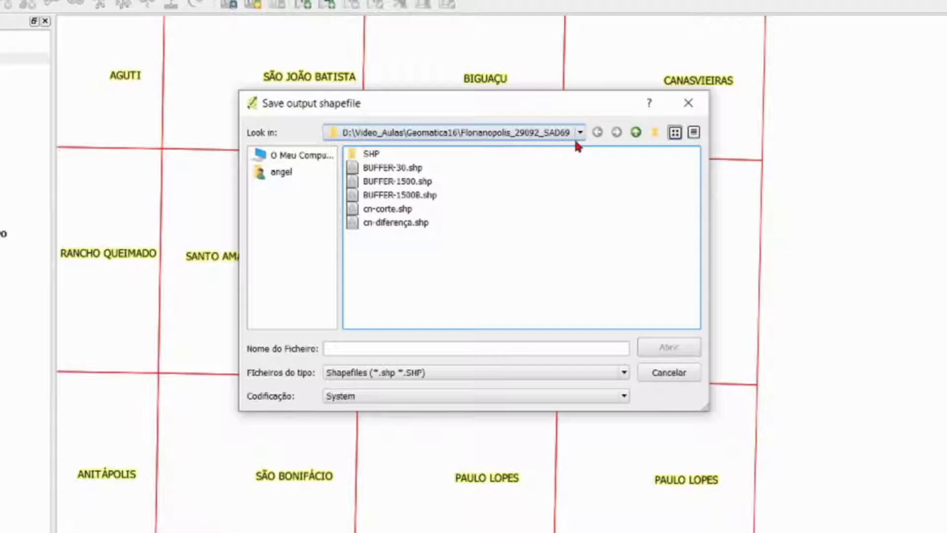
left_click(637, 133)
left_click(637, 132)
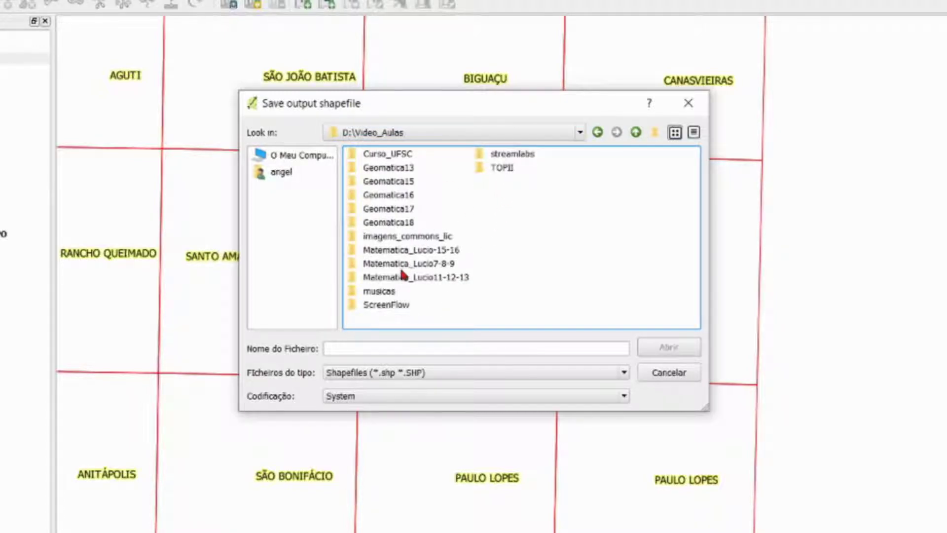
double_click(401, 223)
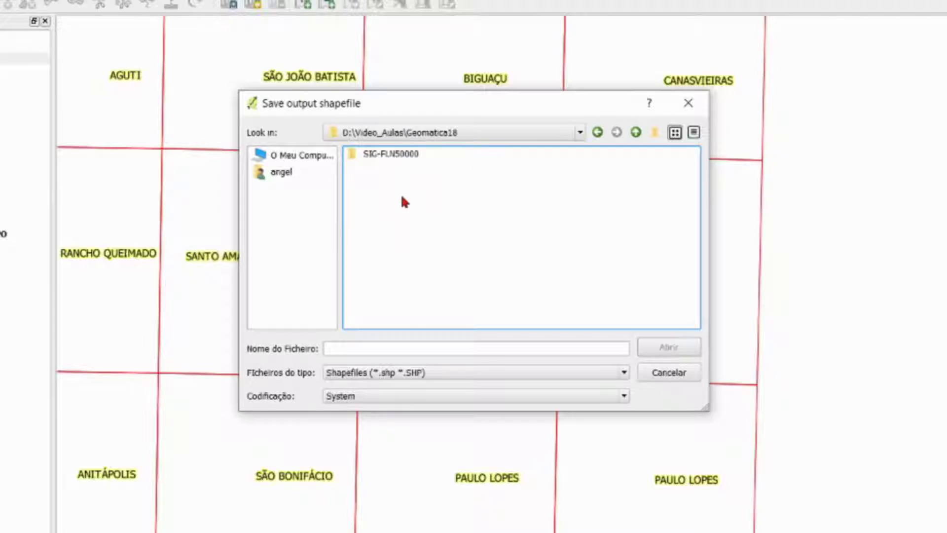
double_click(397, 155)
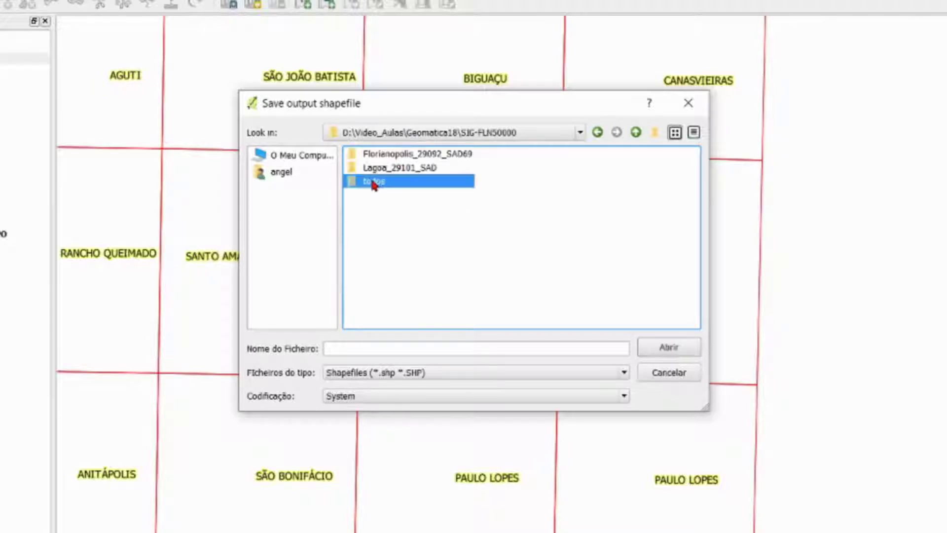
double_click(376, 183)
- Switch to the PowerPoint presentation to check the layers required in the Tarefa slide, and return to the QGIS file selection
left_click_drag(447, 110, 785, 215)
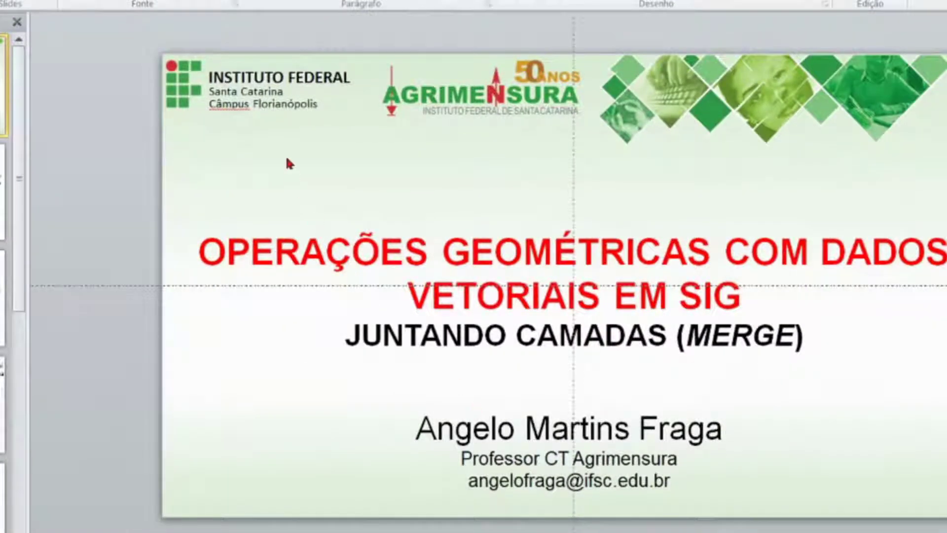
scroll(287, 163, "down", 2)
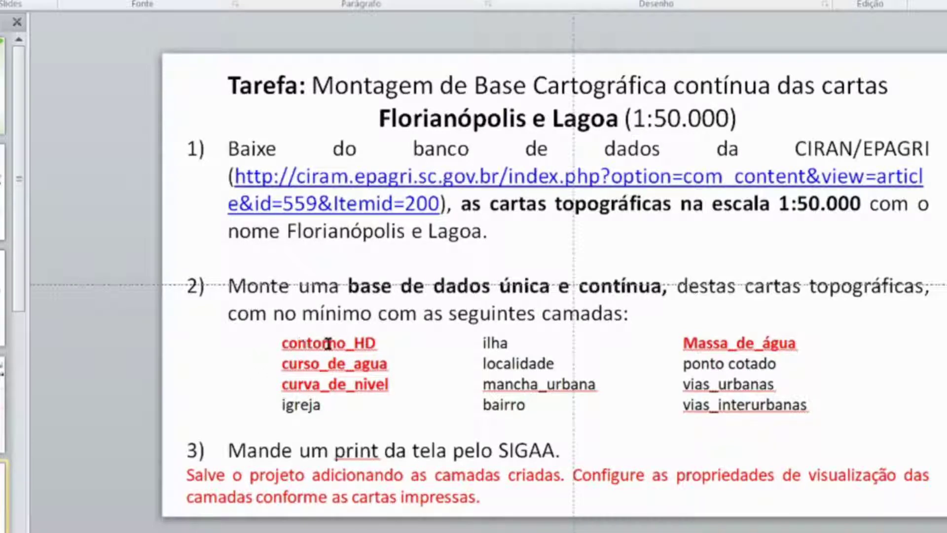
left_click_drag(275, 345, 307, 364)
key("alt+Tab")
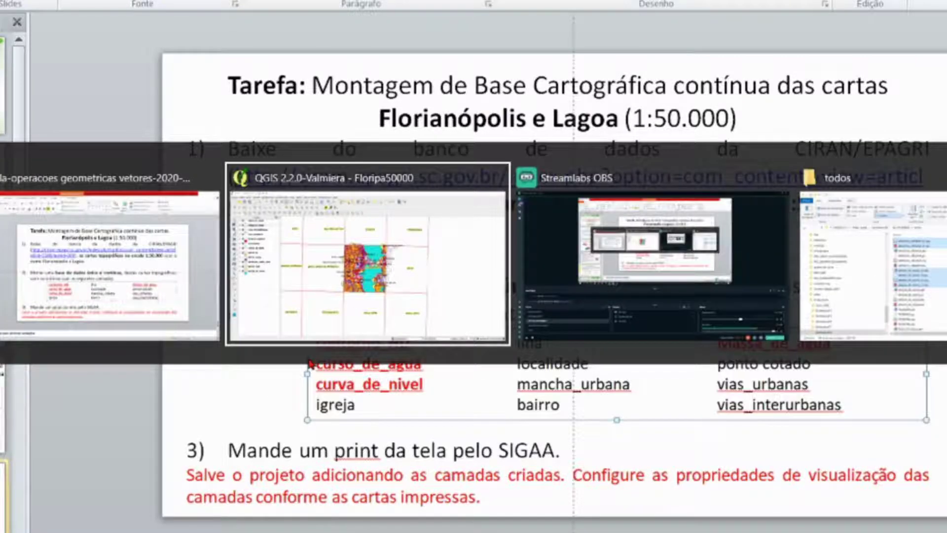
left_click_drag(876, 136, 552, 104)
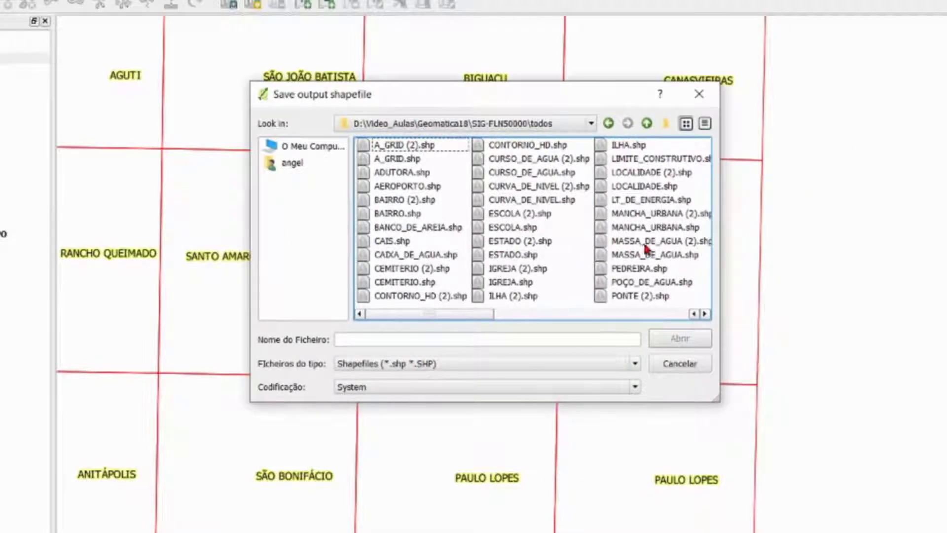
- Choose CONTORNO_HD.shp and CONTORNO_HD (2).shp from the todos folder as the input files for the merge
left_click(646, 243)
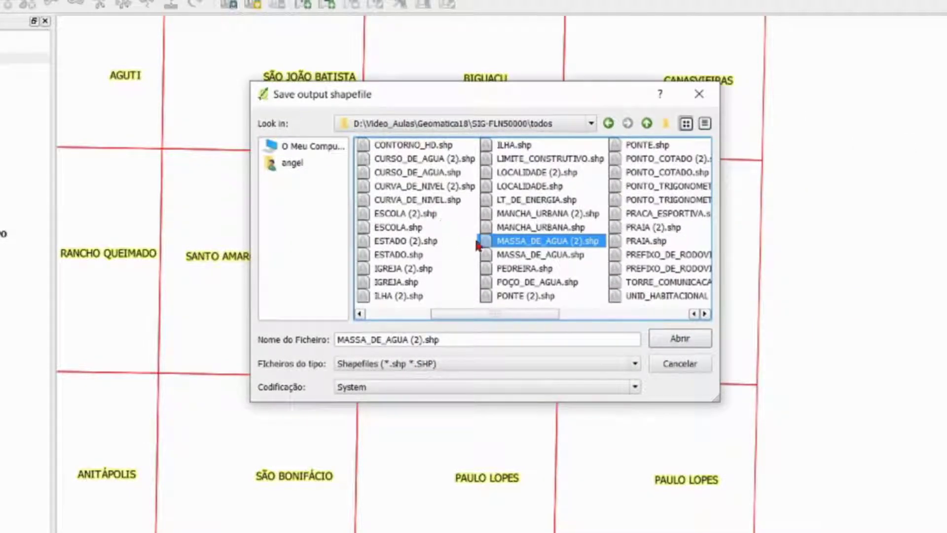
left_click(410, 191)
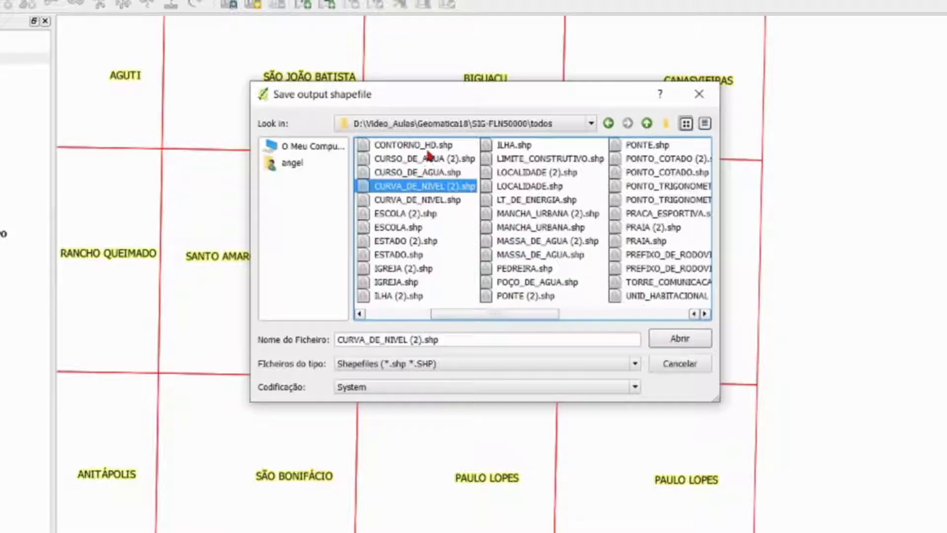
left_click(428, 147)
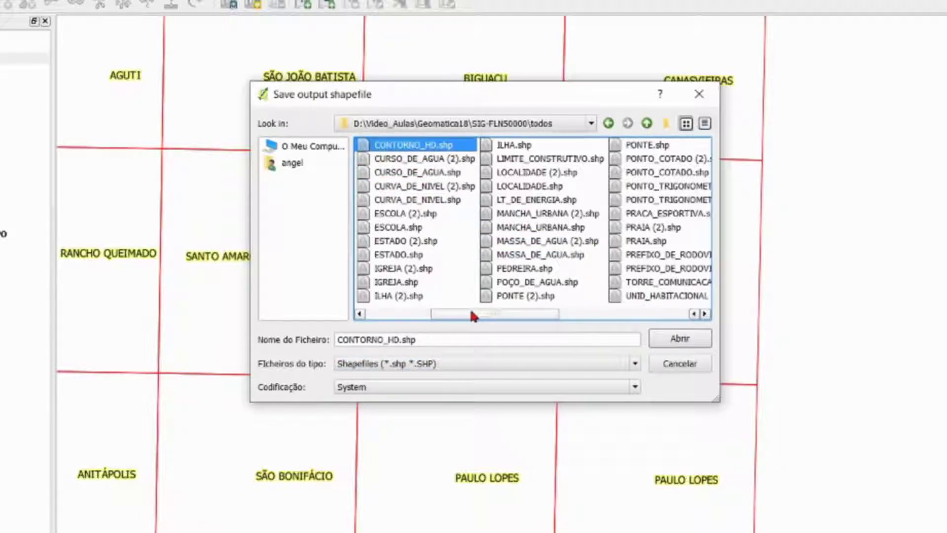
scroll(471, 315, "up", 1)
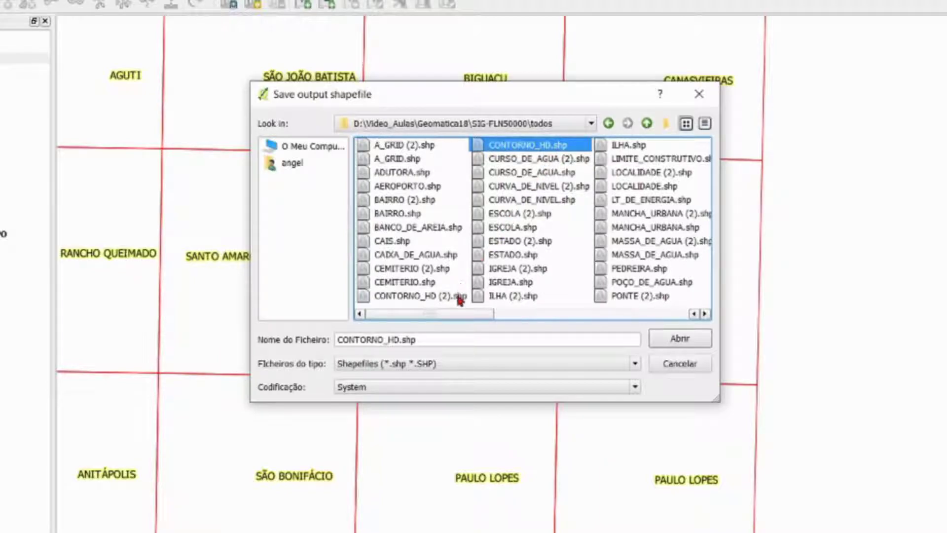
left_click(436, 300, "ctrl")
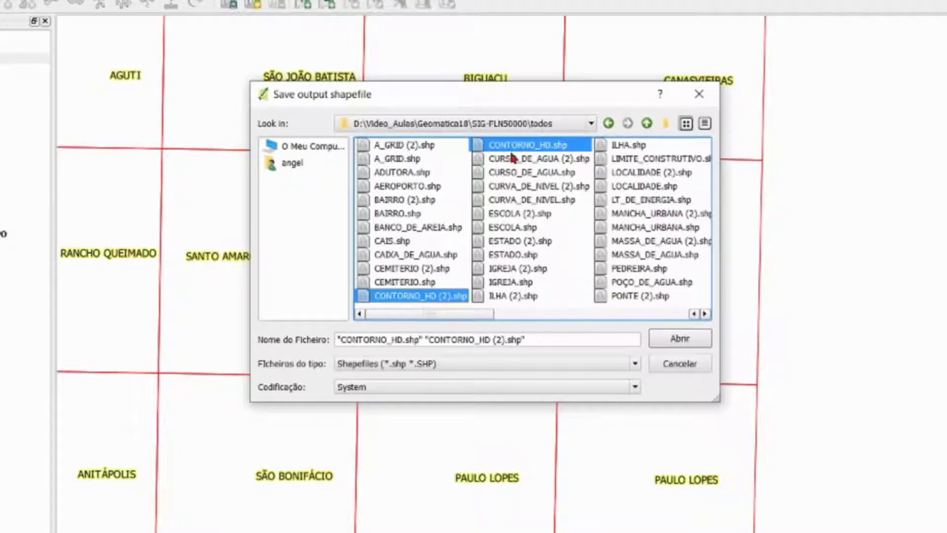
left_click(678, 339)
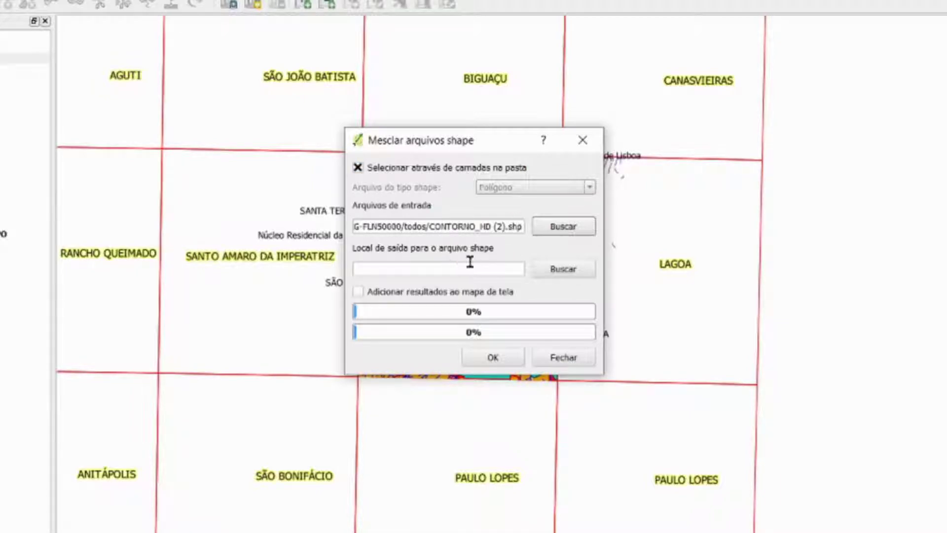
- Browse for the merge output location to the SIG-FLN50000 folder
left_click(552, 270)
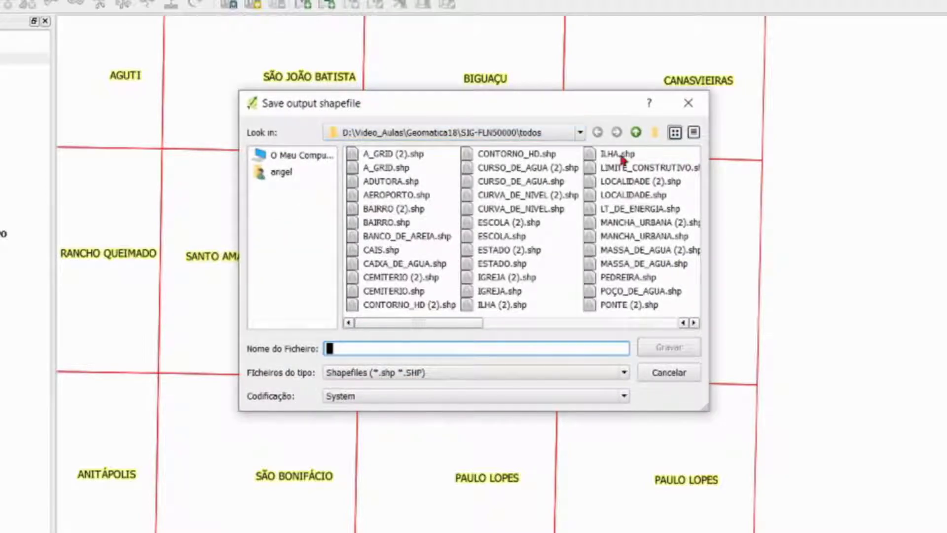
left_click(636, 133)
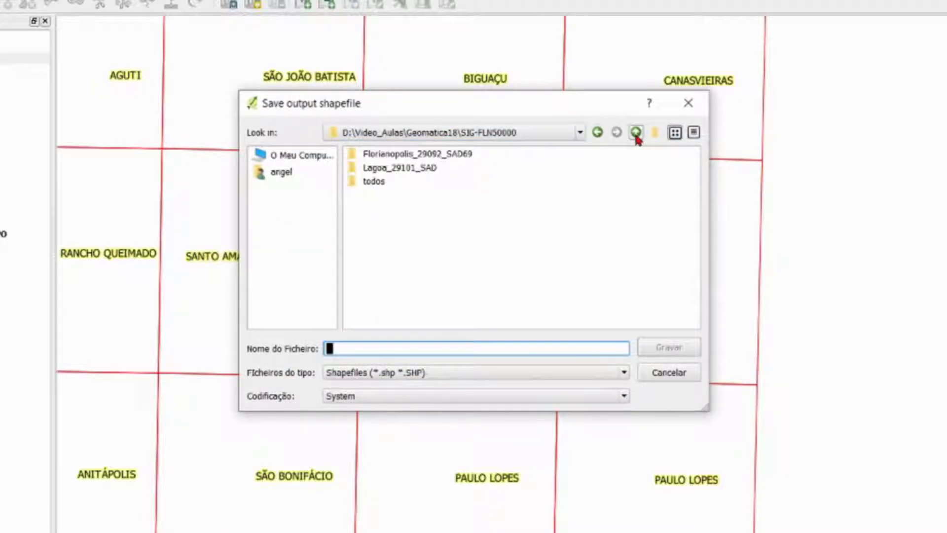
left_click(636, 133)
double_click(391, 154)
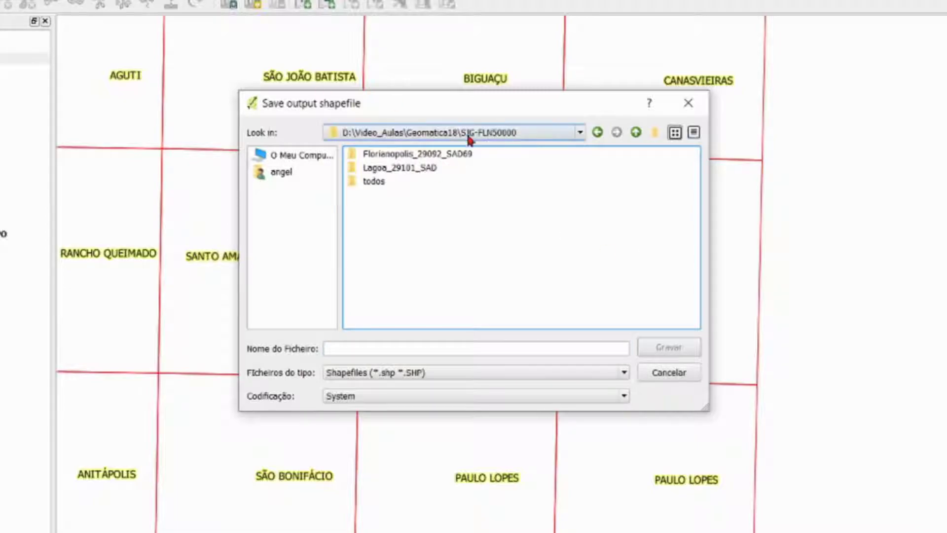
left_click_drag(494, 102, 854, 150)
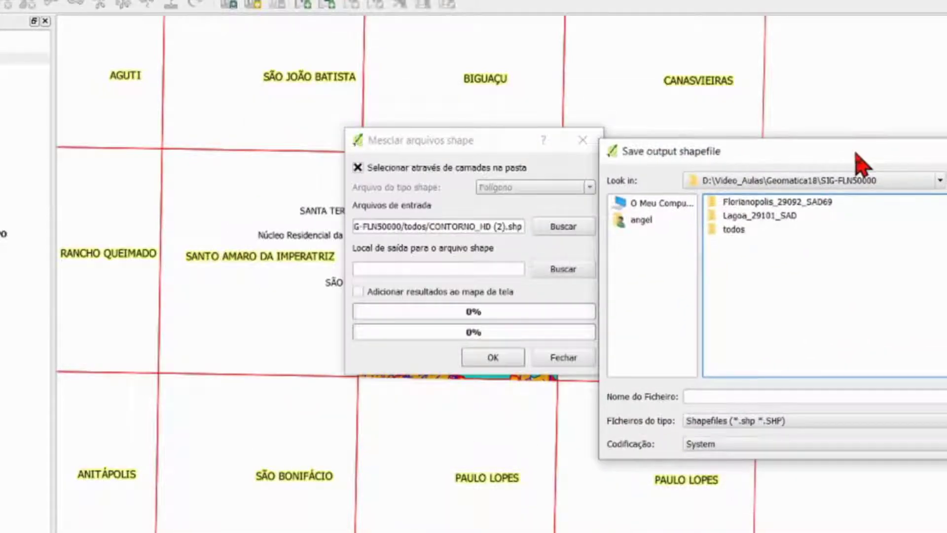
- Name the output shapefile contorno_hd-merge and save it in the SIG-FLN50000 folder
left_click(799, 396)
type("contor")
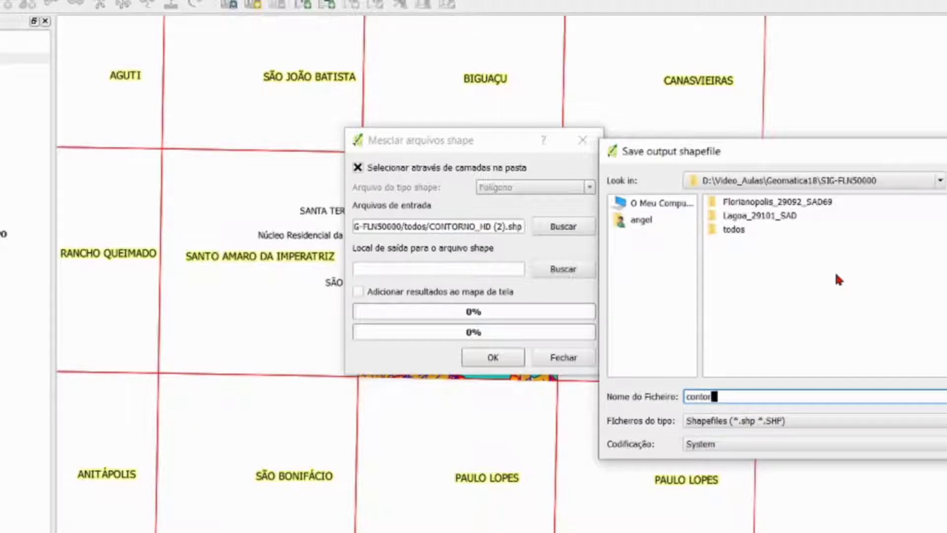
type("no_H")
type("s-me")
type("rge")
left_click(744, 397)
key("BackSpace")
key("BackSpace")
type("d")
key("Delete")
left_click_drag(849, 141, 802, 78)
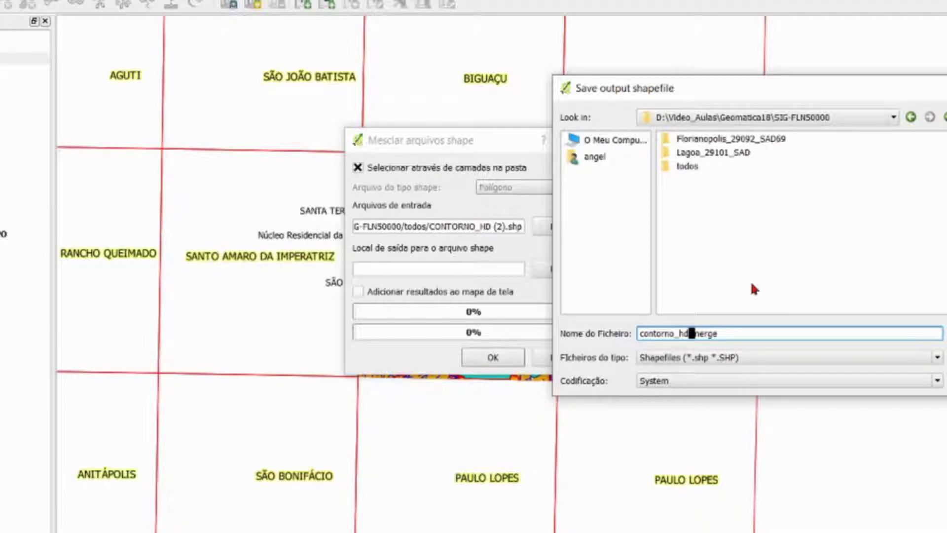
key("Return")
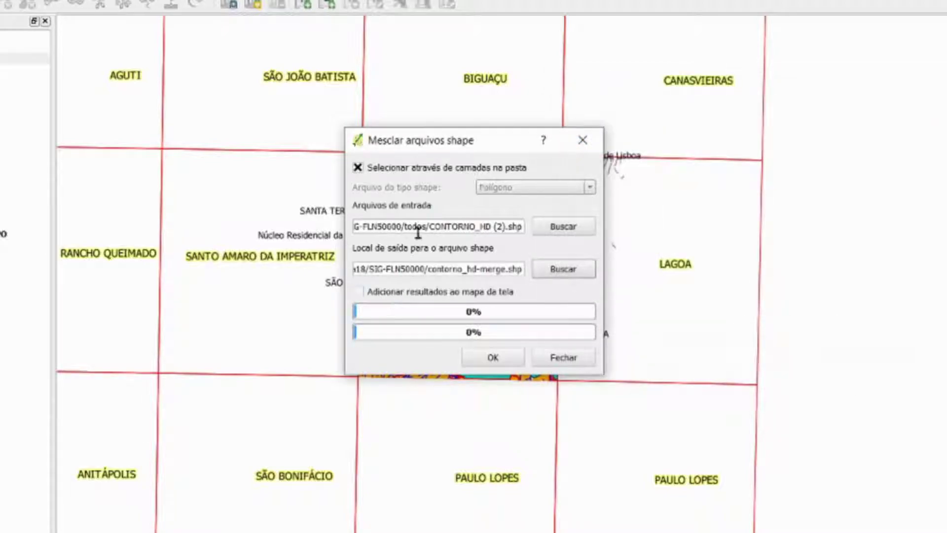
- Enable adding the result to the map canvas, run the shapefile merge and close the merge dialog
left_click_drag(436, 141, 457, 135)
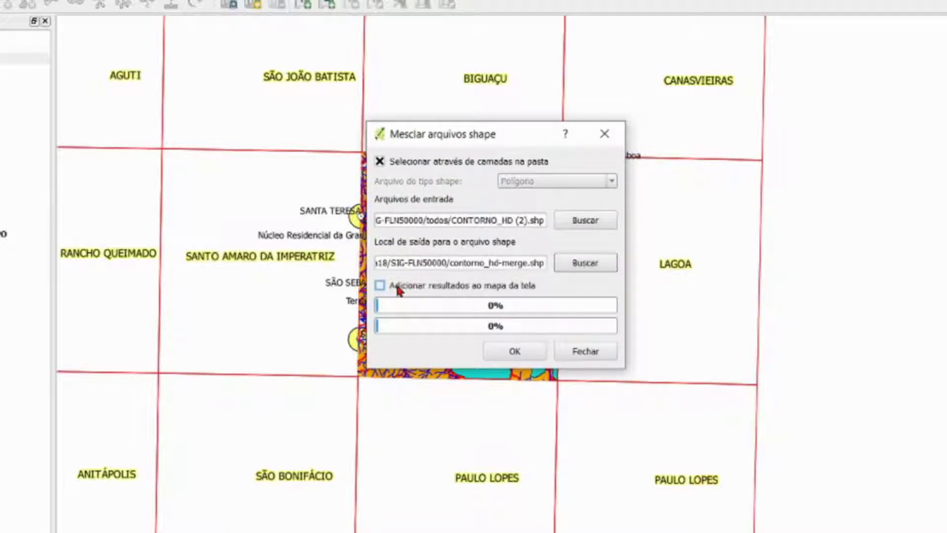
left_click(436, 291)
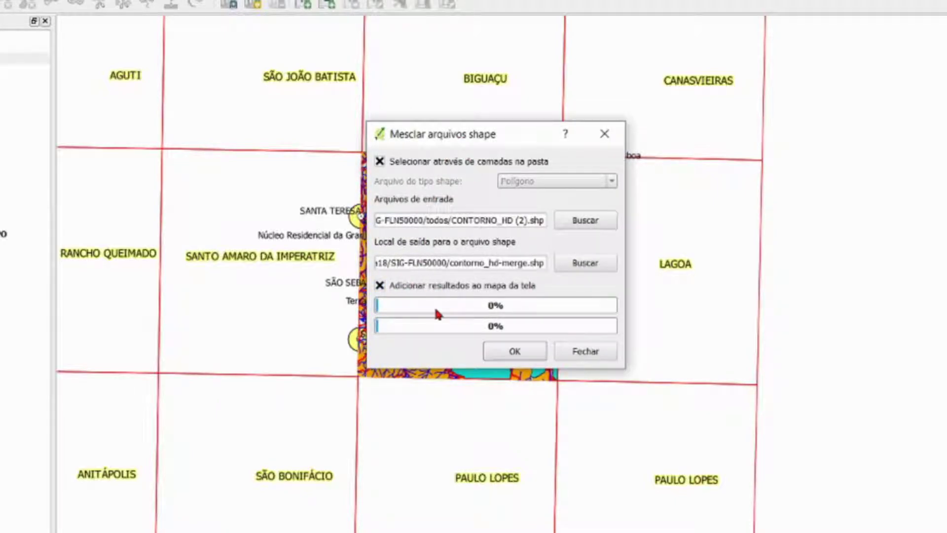
left_click(508, 351)
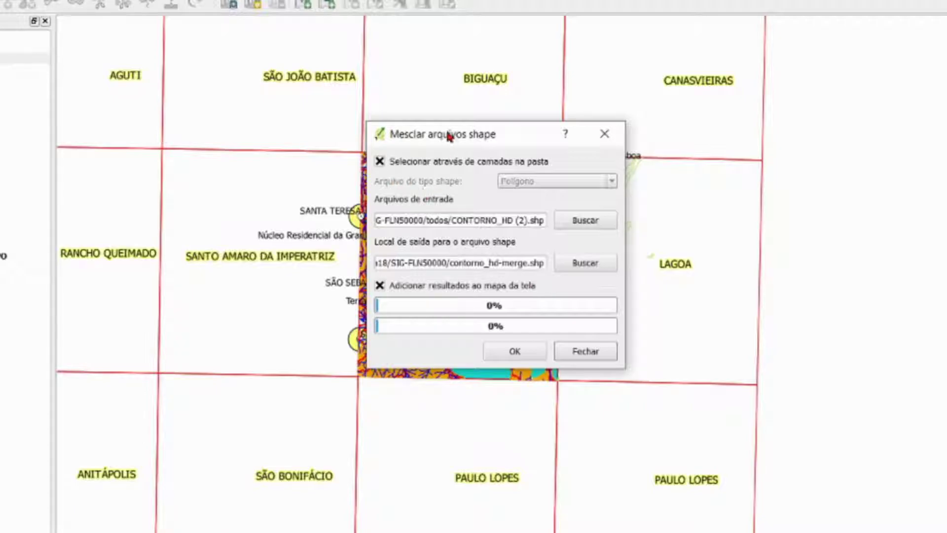
left_click(585, 351)
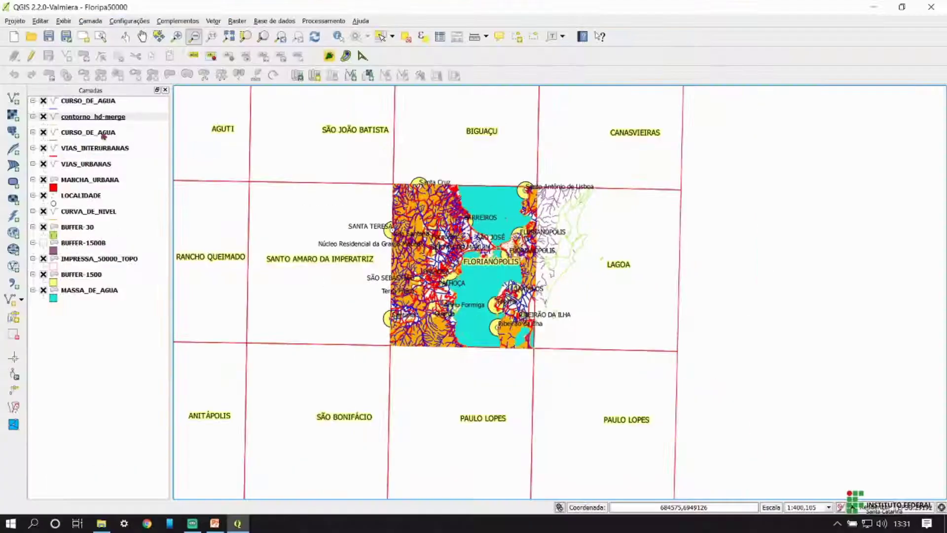
- Move the contorno_hd-merge layer to the top of the layer order and inspect its lines around Florianópolis and Lagoa
left_click(115, 117)
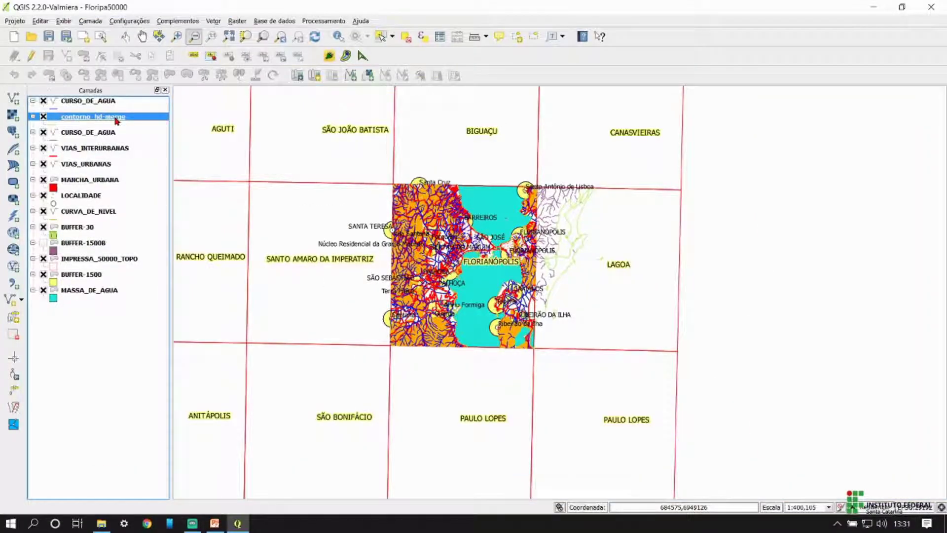
left_click_drag(116, 117, 116, 102)
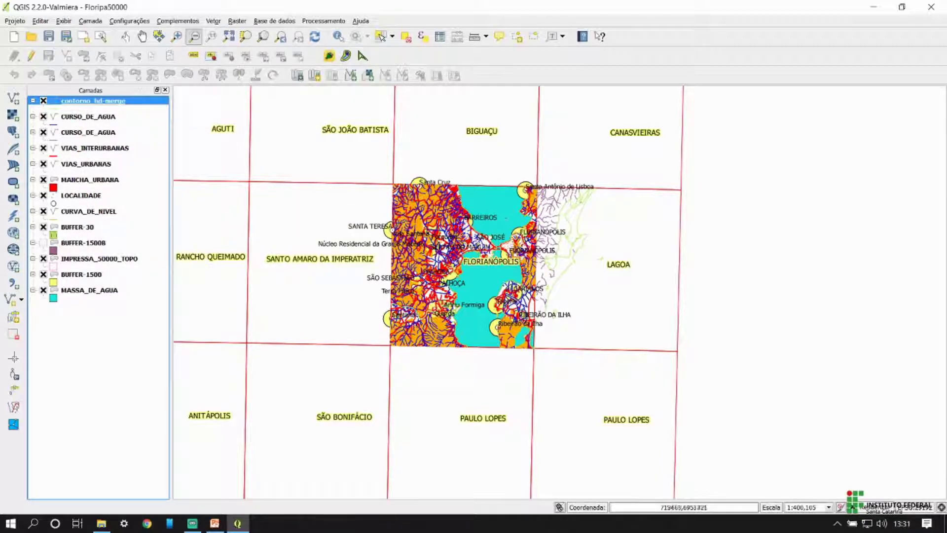
scroll(535, 231, "up", 2)
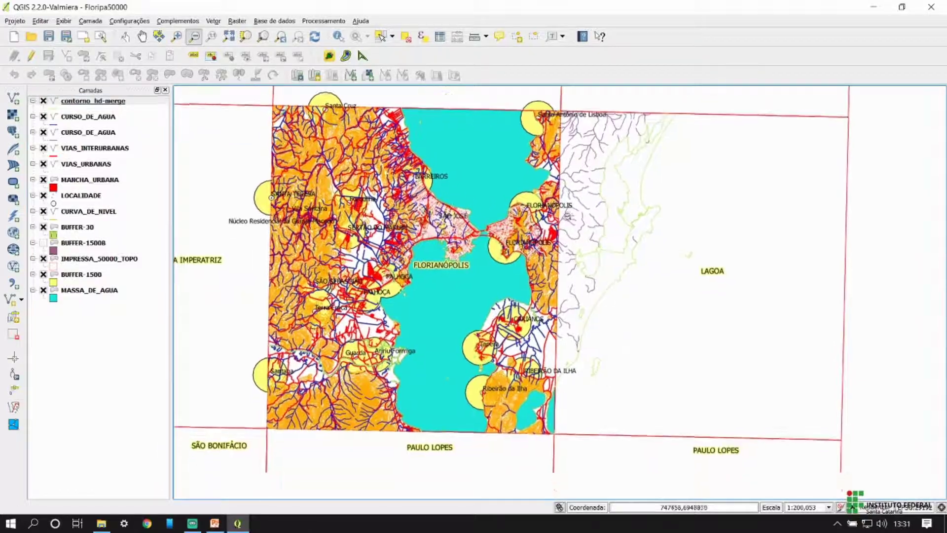
- Open the style properties of the contorno_hd-merge layer and set its simple line color to blue
double_click(112, 102)
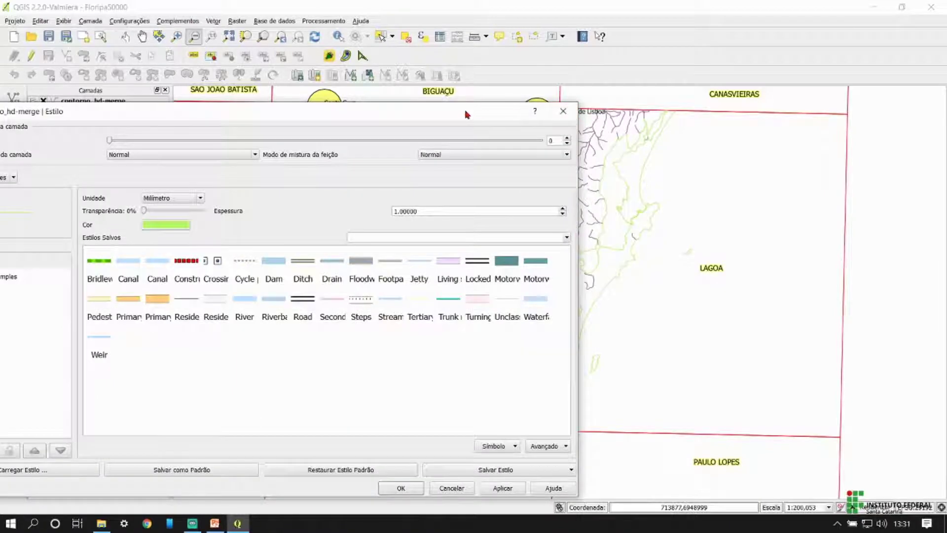
left_click_drag(467, 111, 719, 47)
left_click(266, 207)
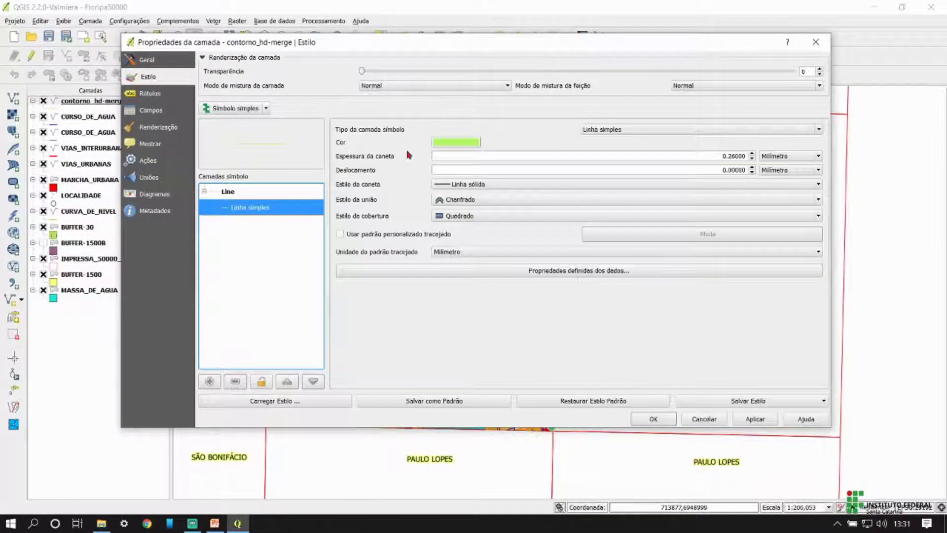
left_click(468, 142)
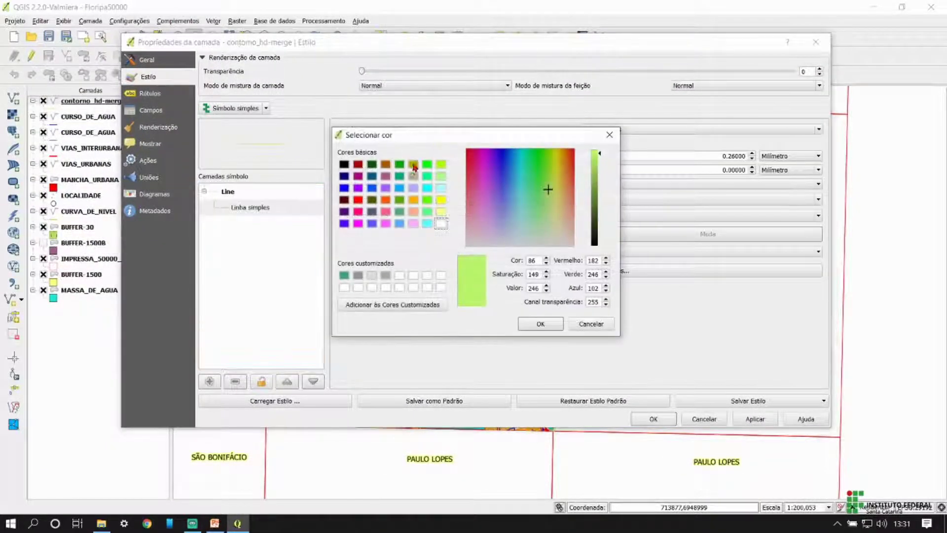
left_click(343, 187)
left_click(540, 324)
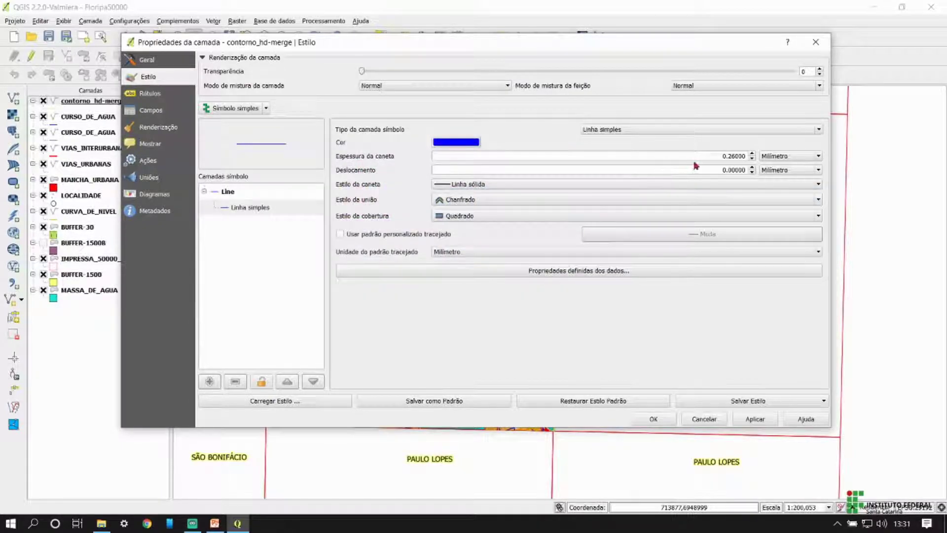
- Increase the pen width of the contorno_hd-merge simple line by one increment and apply the layer style
left_click(751, 153)
left_click(754, 418)
left_click(660, 417)
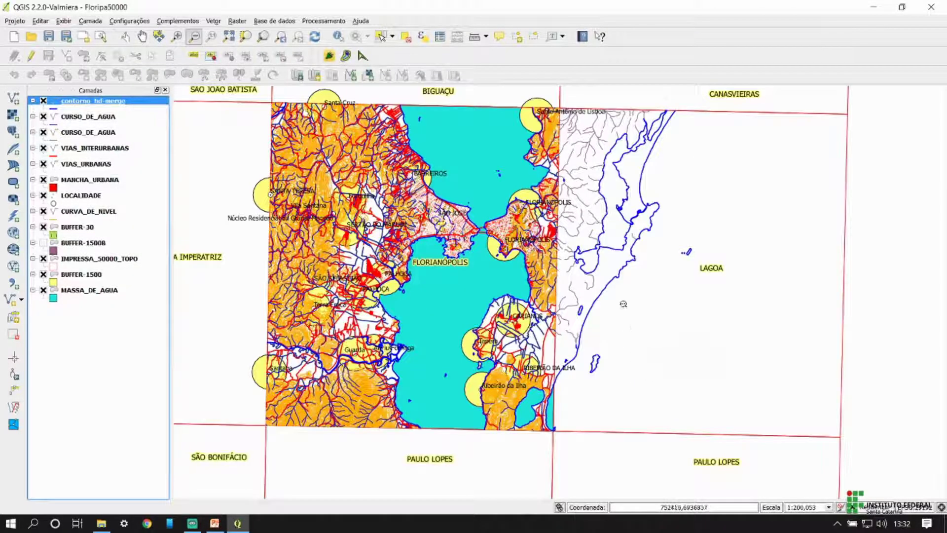
- Hide the second CURSO_DE_AGUA layer, whose grey watercourse lines cover the Lagoa area
left_click(627, 269)
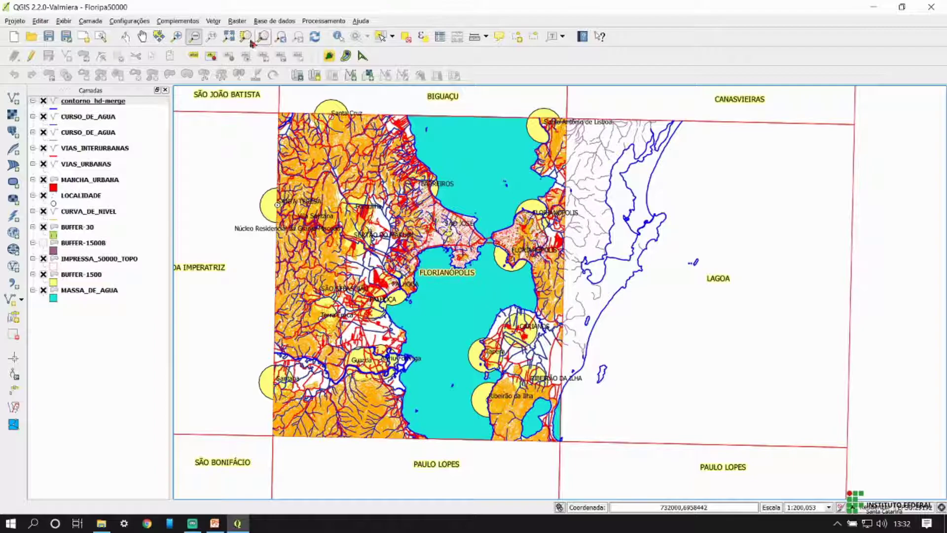
left_click(176, 36)
left_click_drag(566, 169, 721, 328)
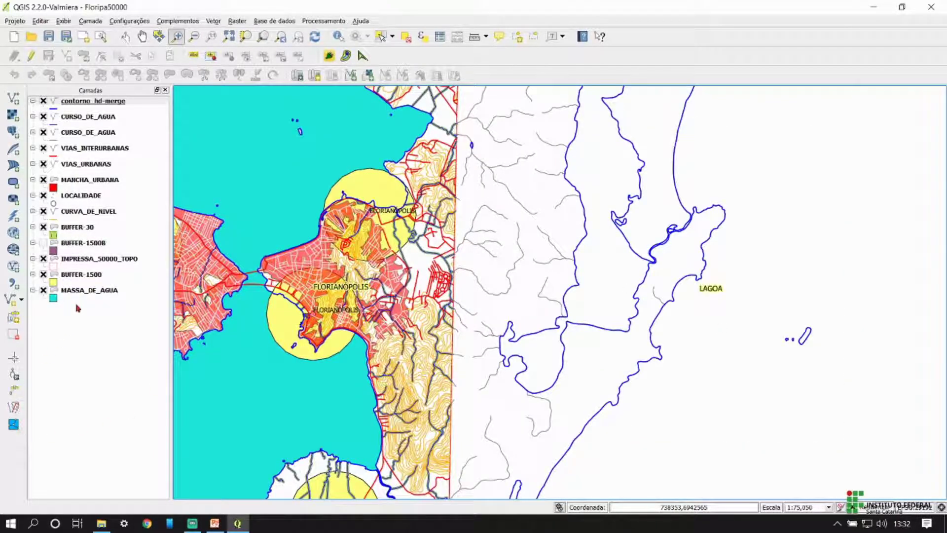
left_click(81, 117)
left_click(42, 117)
left_click(42, 117)
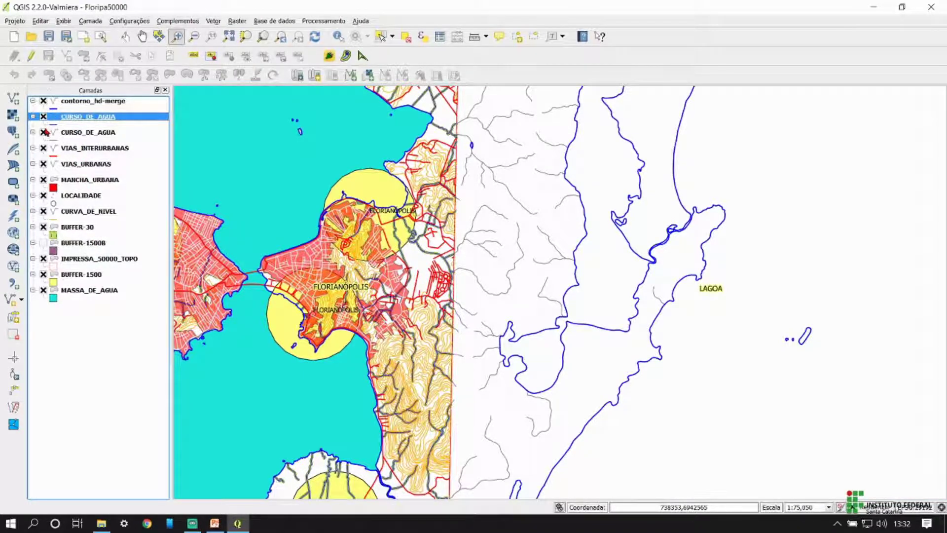
left_click(43, 132)
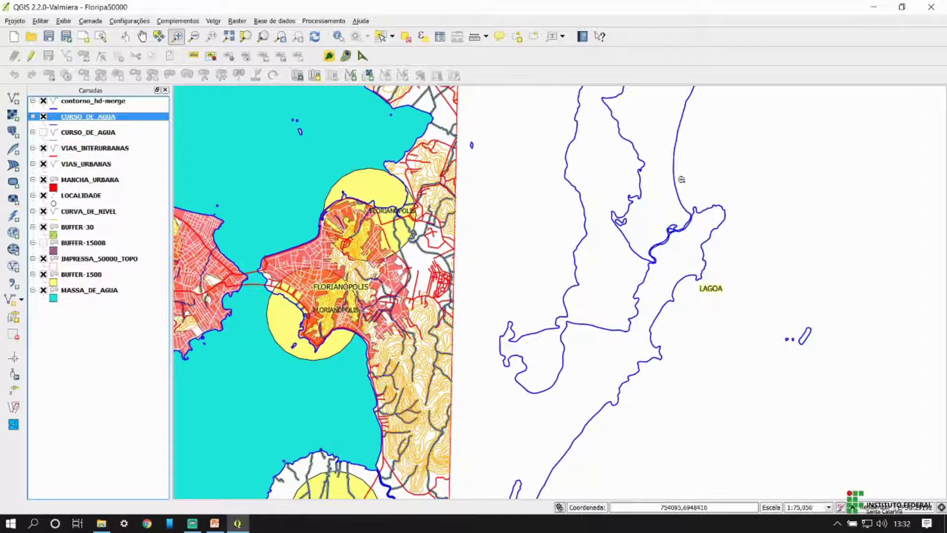
- Examine the blue contorno_hd-merge outline along the coasts of the Florianópolis and Lagoa sheets
scroll(685, 255, "down", 1)
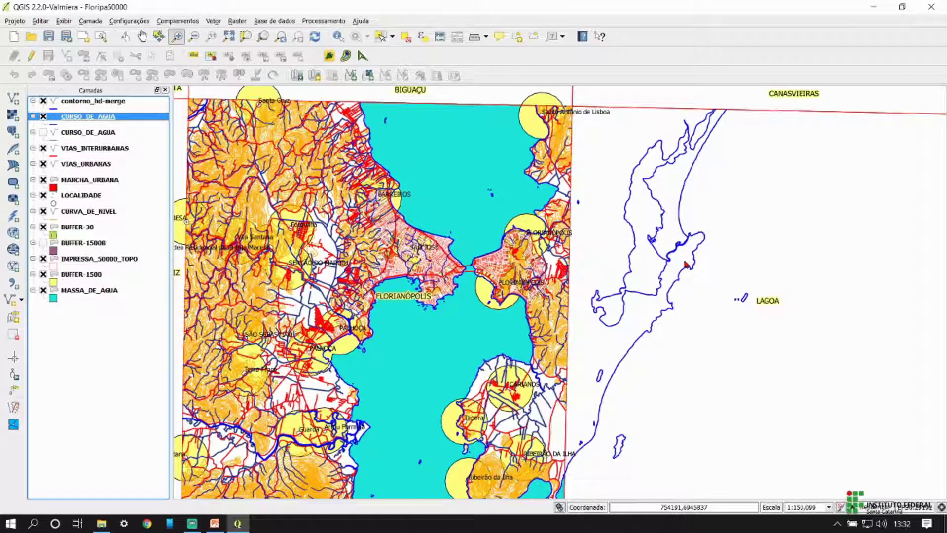
left_click_drag(655, 266, 676, 232)
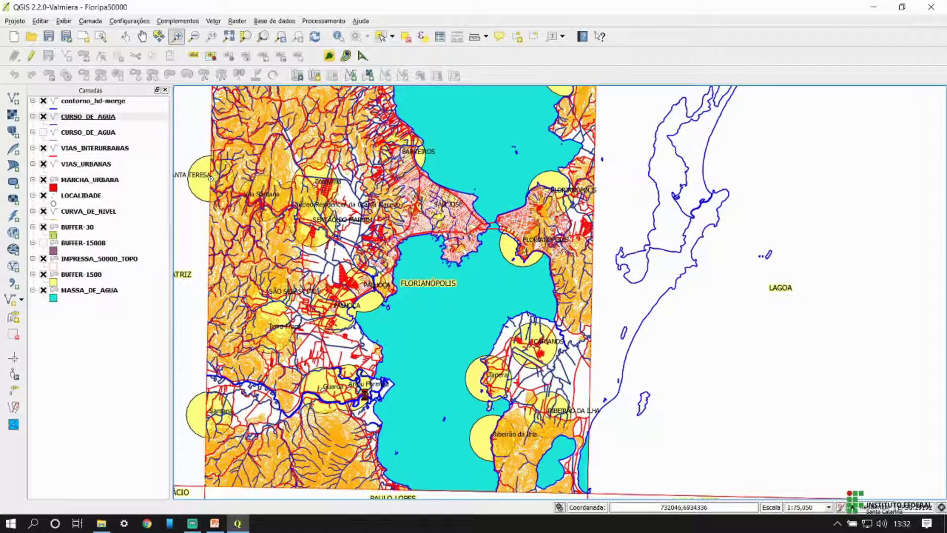
scroll(366, 395, "up", 1)
scroll(404, 381, "up", 1)
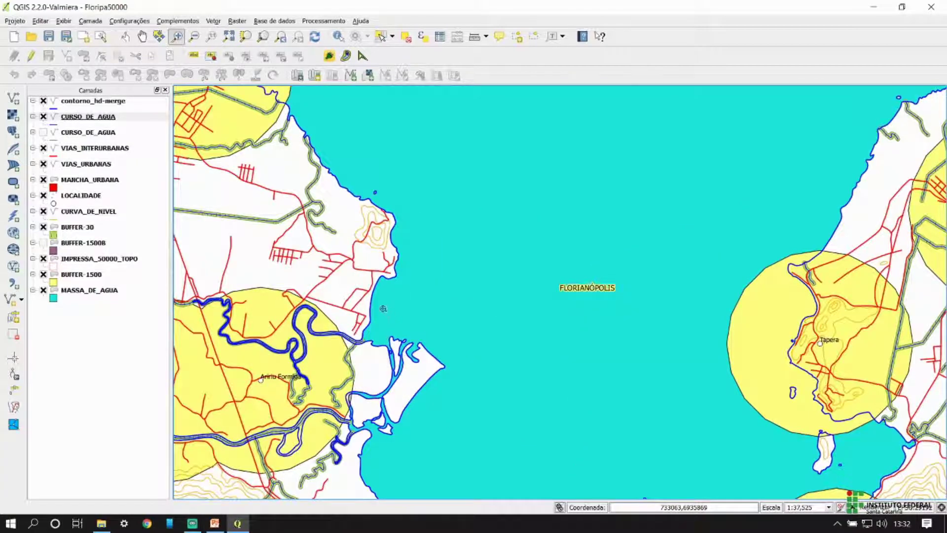
left_click(103, 101)
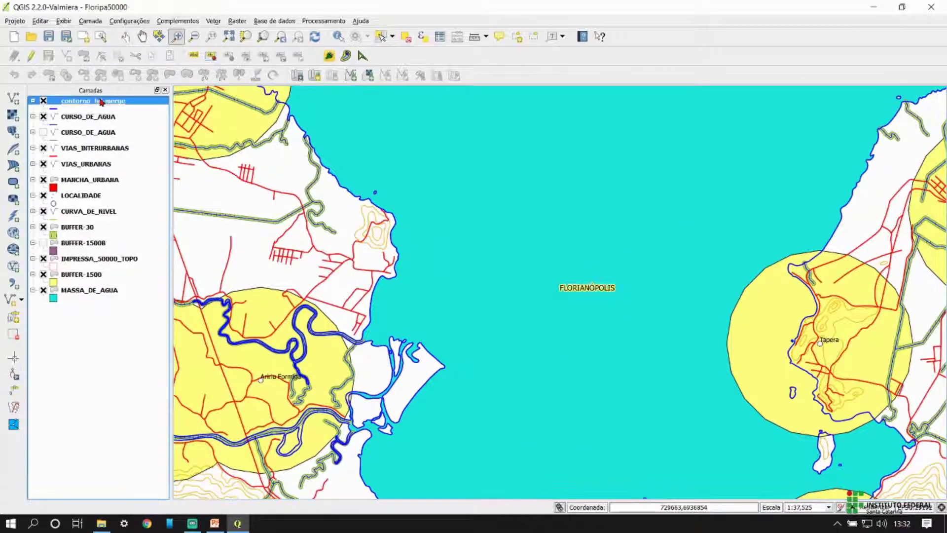
left_click(43, 101)
scroll(387, 236, "down", 2)
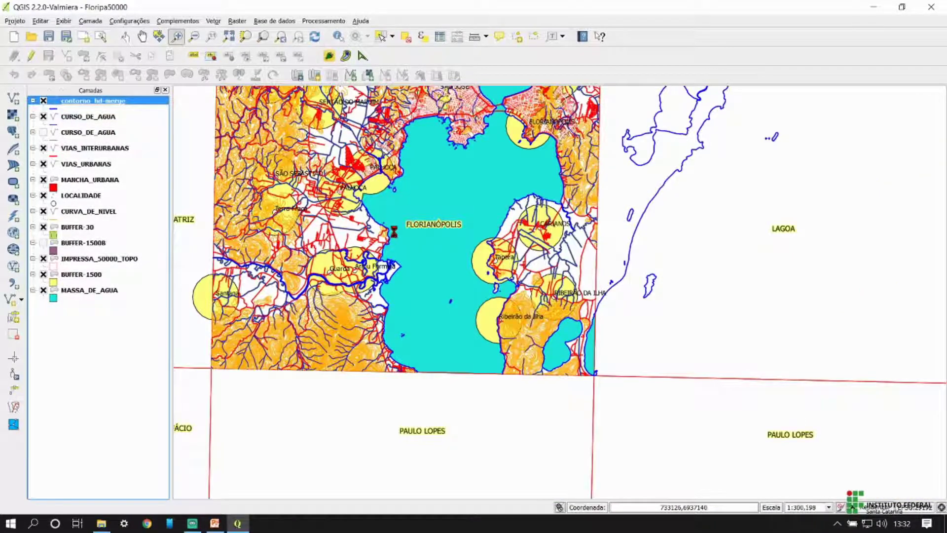
scroll(392, 238, "down", 1)
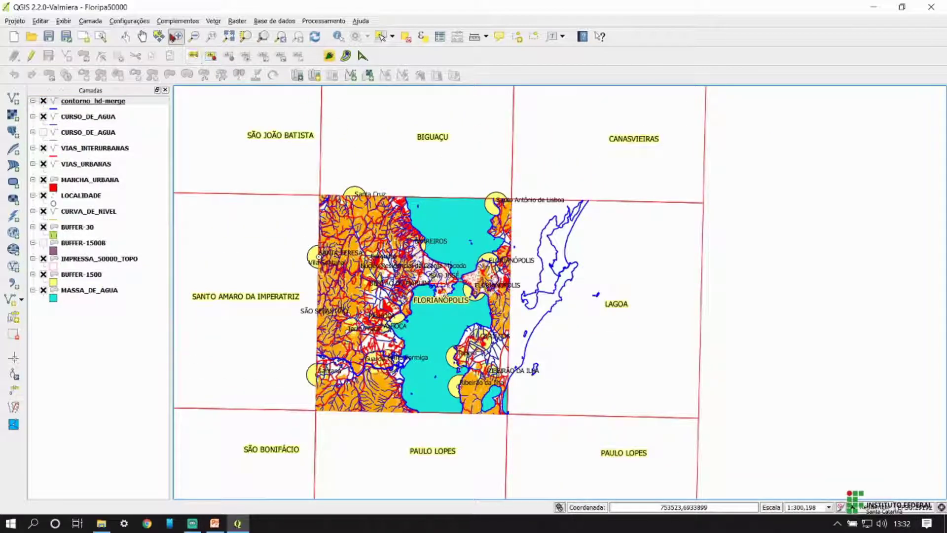
left_click_drag(728, 437, 744, 442)
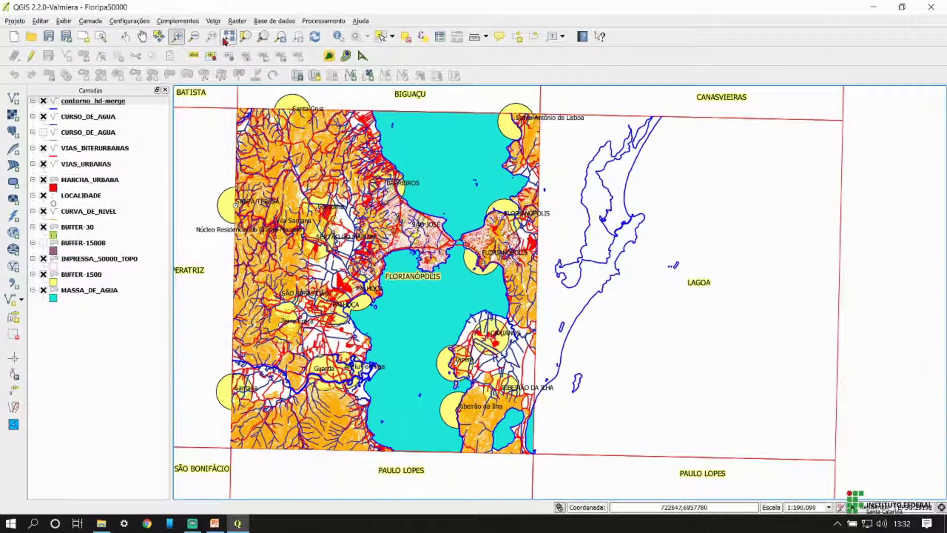
- Start a shapefile merge by selecting individual layers, with CURVA_DE_NIVEL (2).shp and CURVA_DE_NIVEL.shp from the todos folder as inputs
left_click(213, 21)
mouse_move(250, 168)
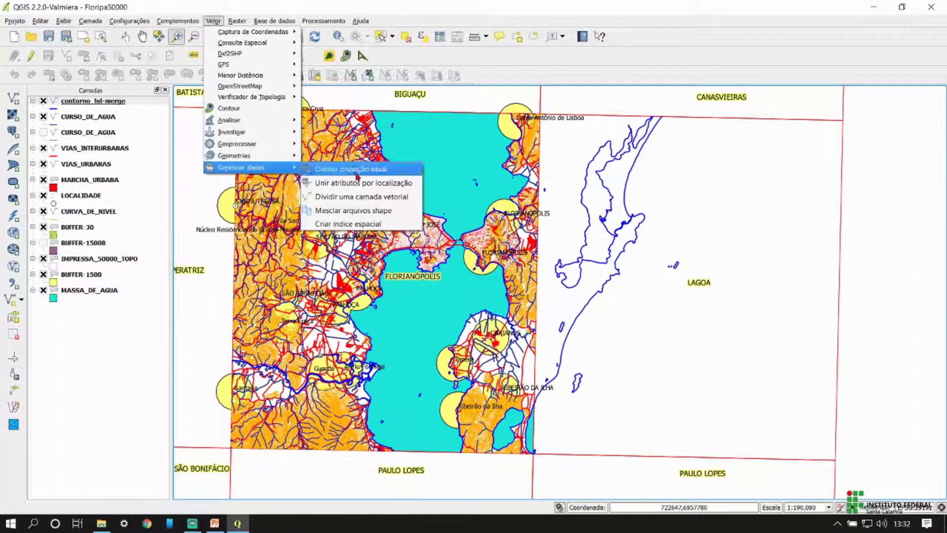
left_click(361, 211)
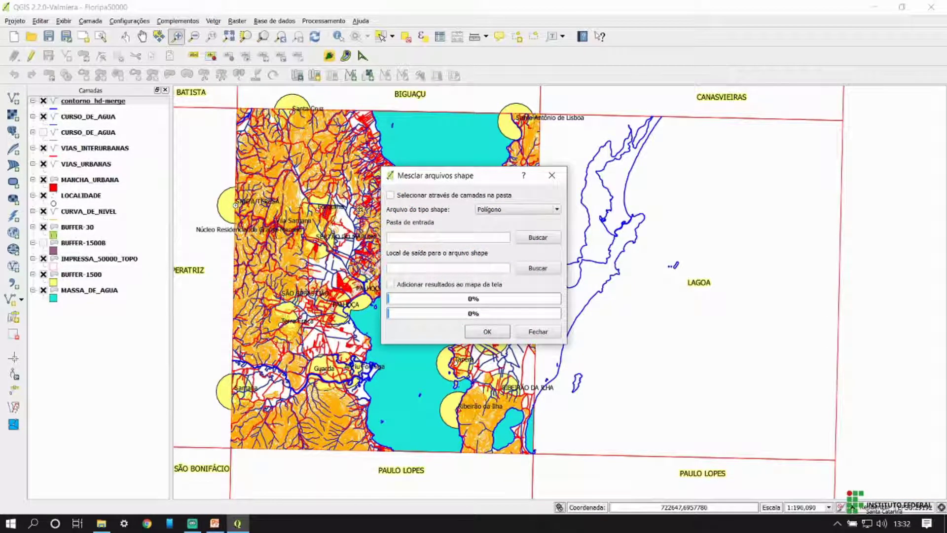
left_click(474, 195)
left_click(538, 268)
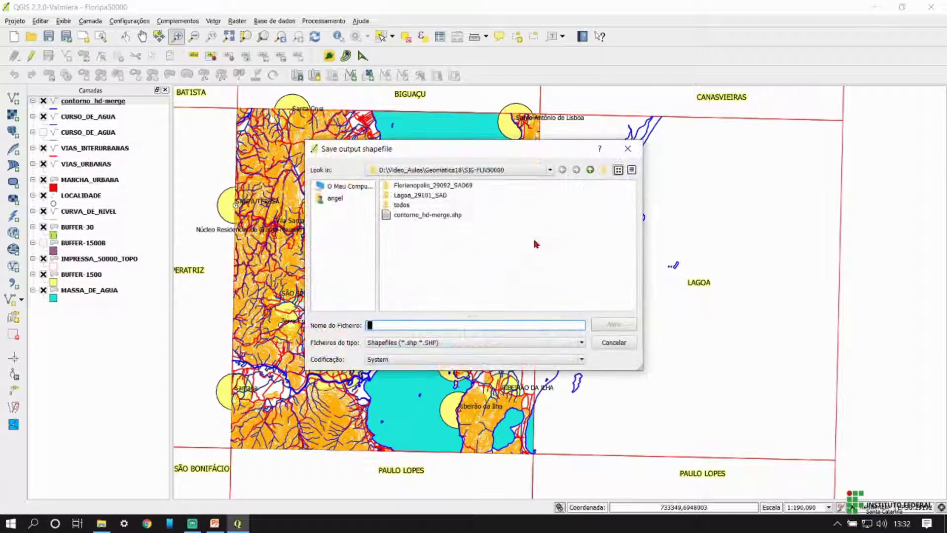
double_click(403, 205)
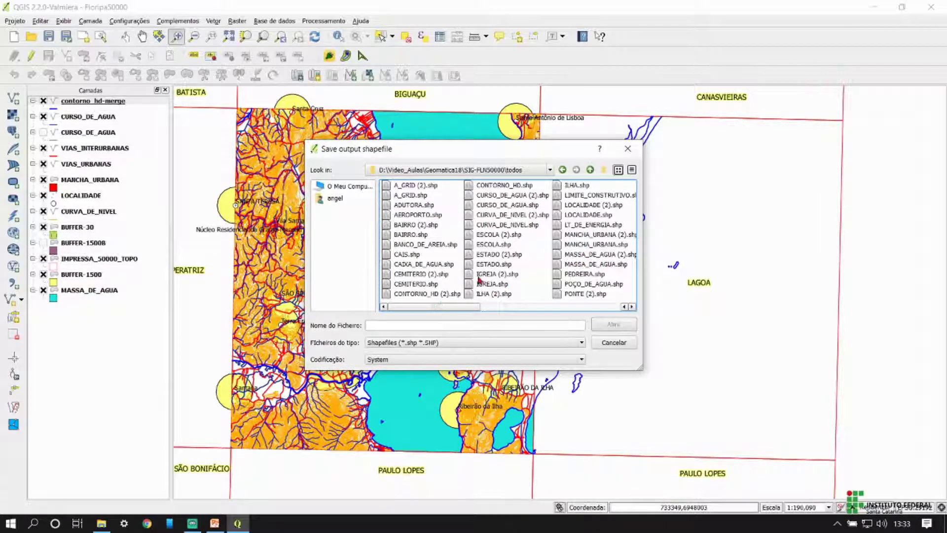
left_click(525, 215)
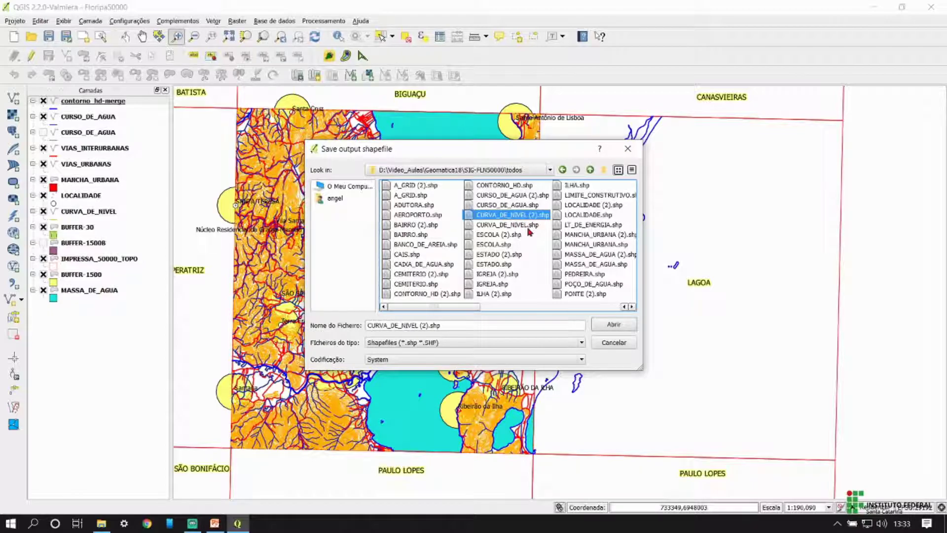
left_click(528, 225, "shift")
left_click(613, 325)
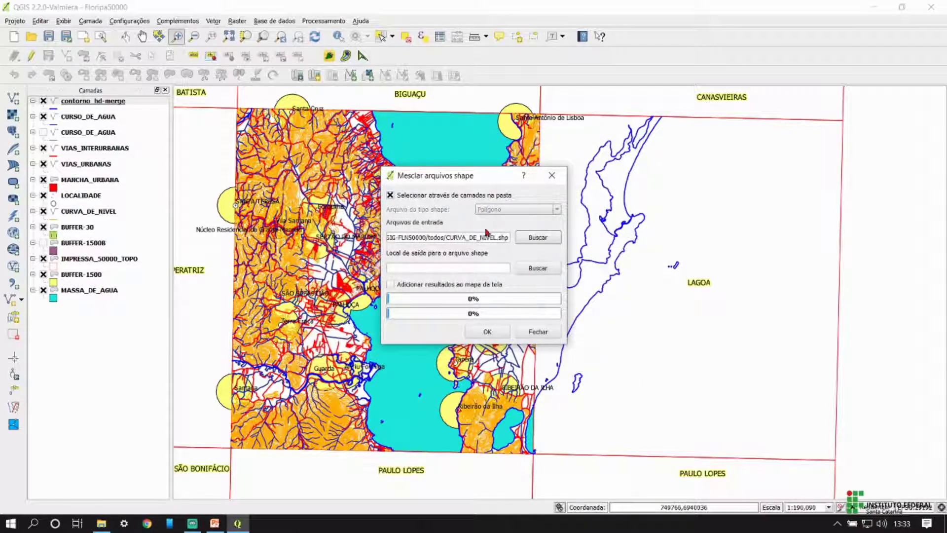
- Choose the SIG-FLN50000 folder as the destination for the merged output shapefile
left_click(540, 269)
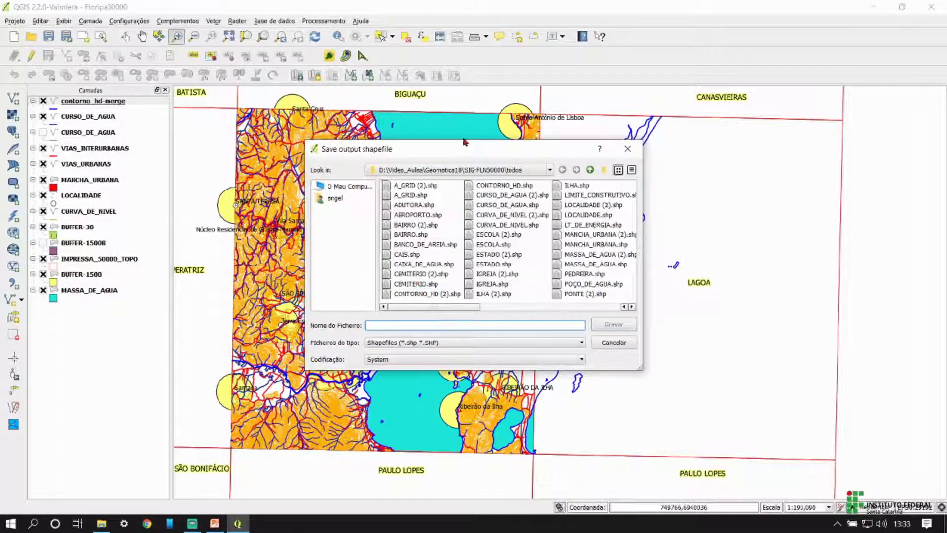
left_click(590, 171)
left_click(589, 170)
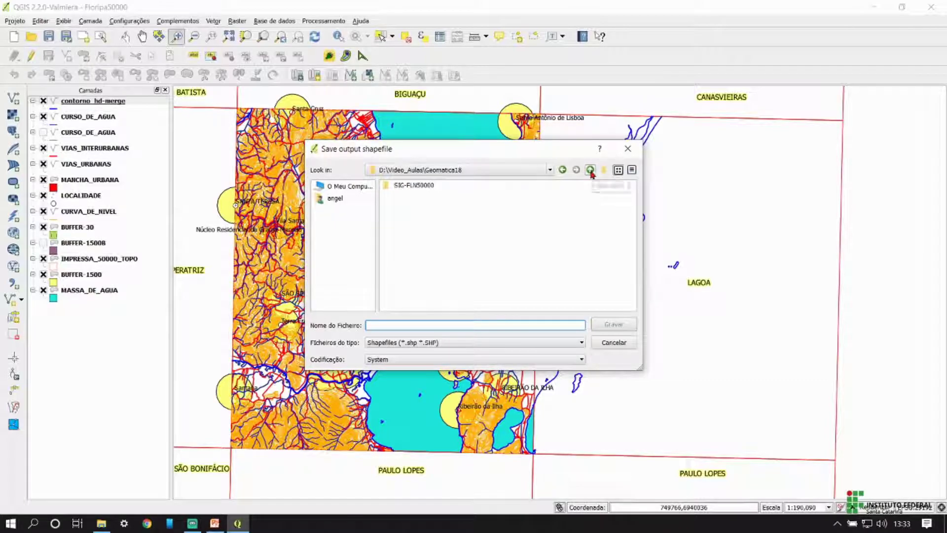
double_click(433, 186)
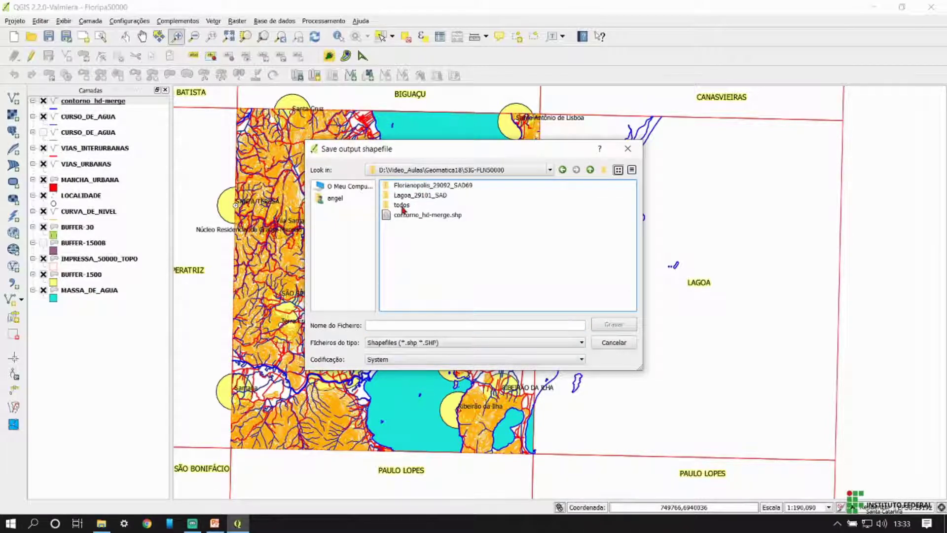
double_click(401, 205)
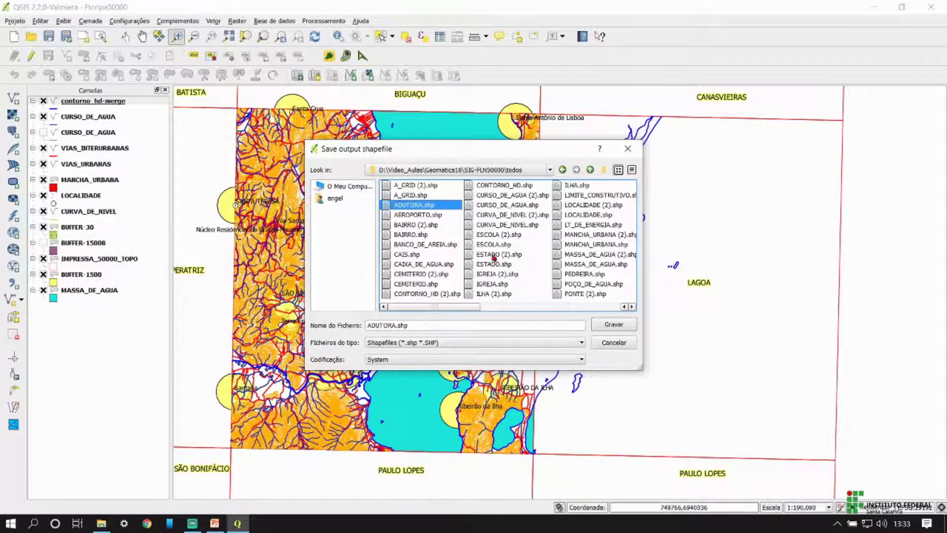
left_click(590, 170)
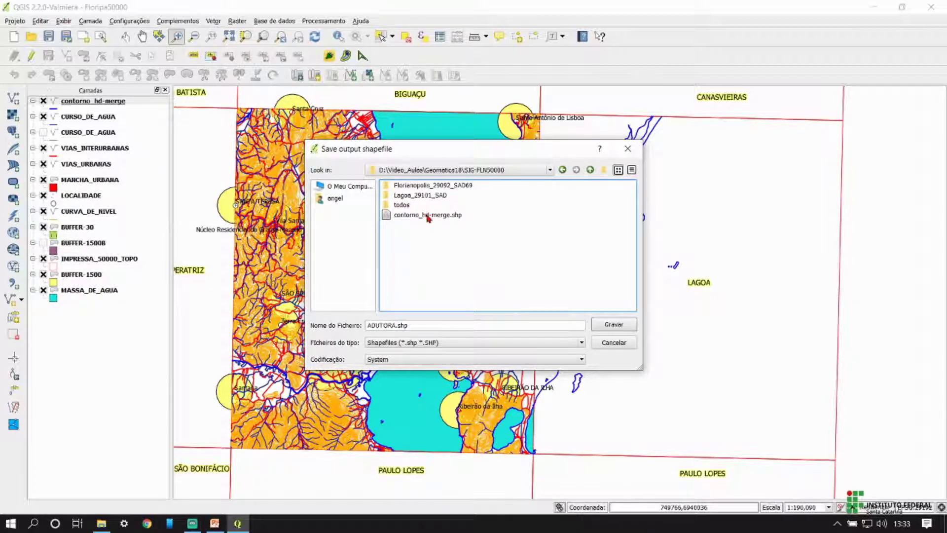
- Name the output shapefile curva_de_nivel.shp and save the output location
left_click(437, 324)
key("shift+Right")
key("shift+Right")
key("shift+Right")
key("shift+Right")
key("shift+Right")
key("shift+Right")
key("shift+Right")
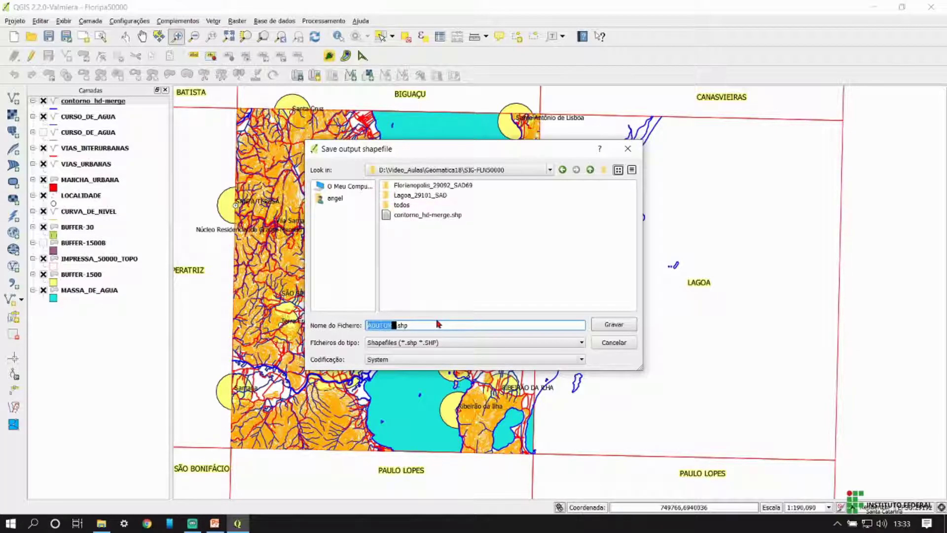
type("curva_de_nivel")
left_click(611, 324)
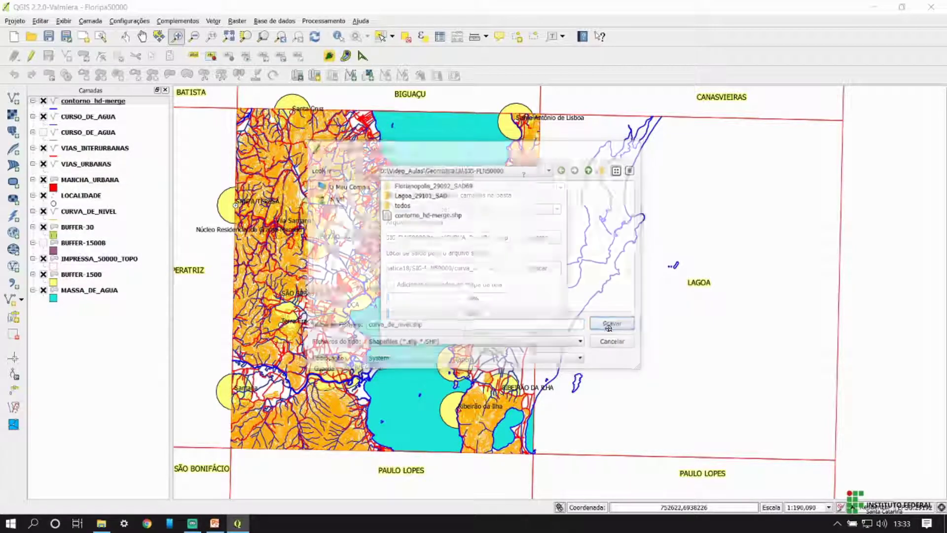
- Enable adding the result to the map canvas, run the contour-line merge and close the merge dialog
left_click(459, 286)
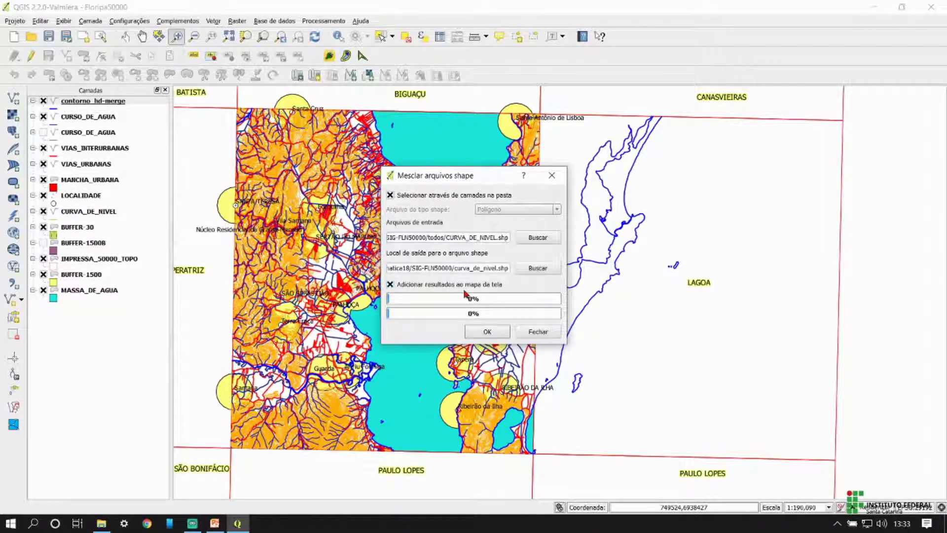
left_click(476, 327)
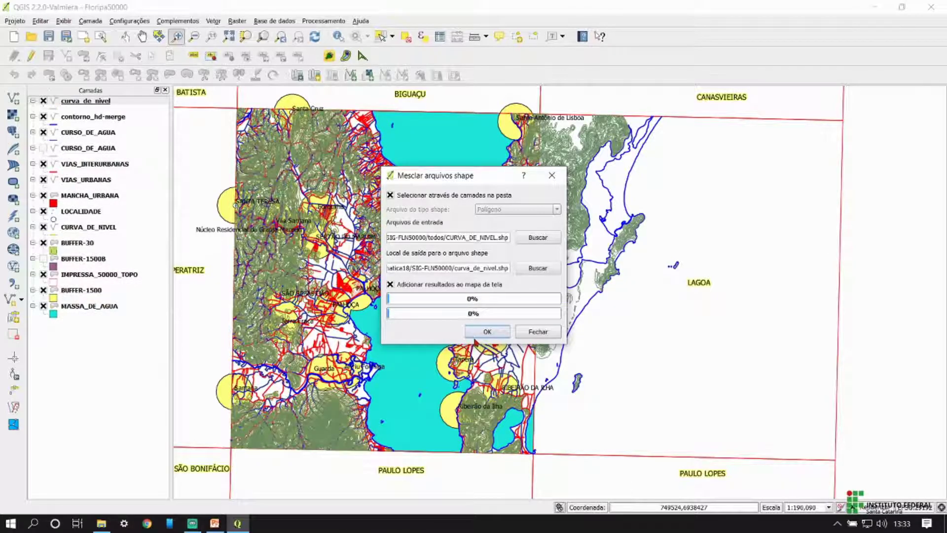
left_click(538, 332)
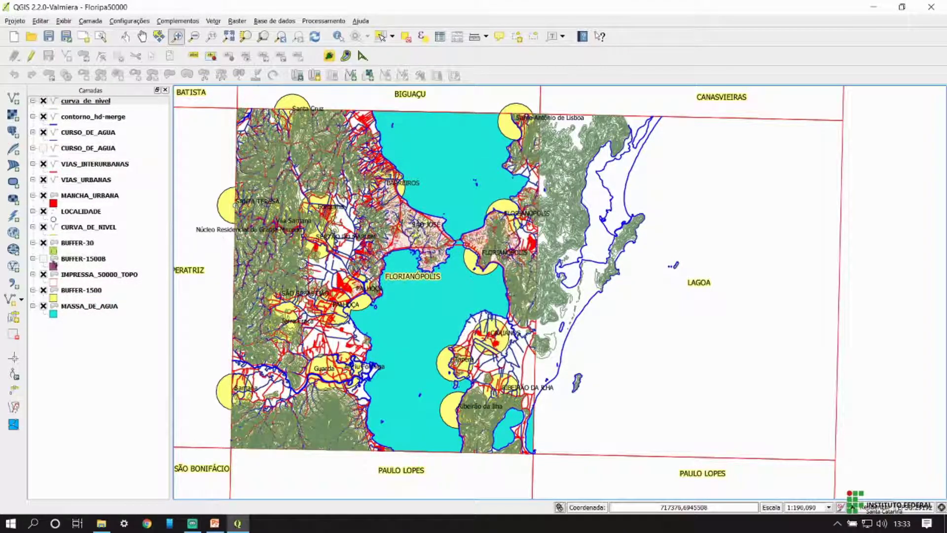
- Hide the original CURVA_DE_NIVEL layer and move the merged curva_de_nivel layer directly above it, below LOCALIDADE
left_click(105, 102)
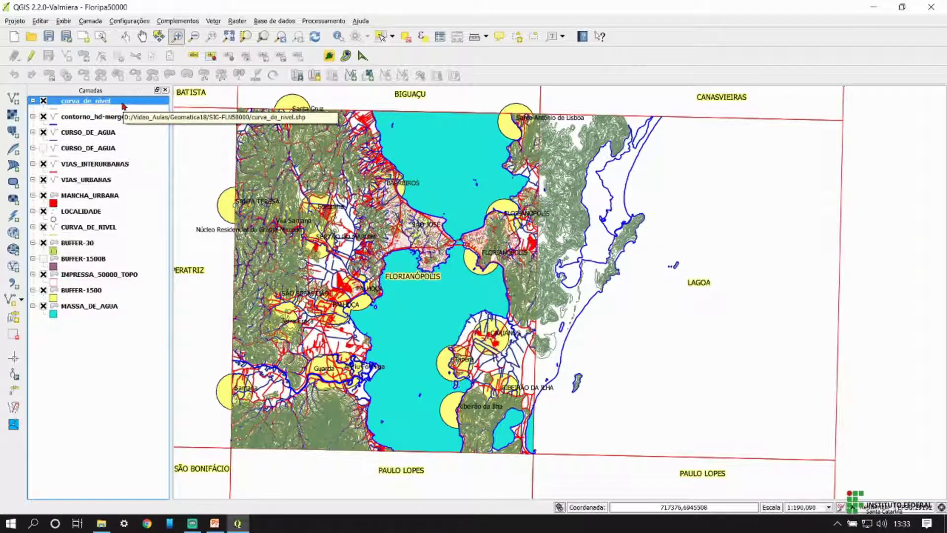
left_click(69, 228)
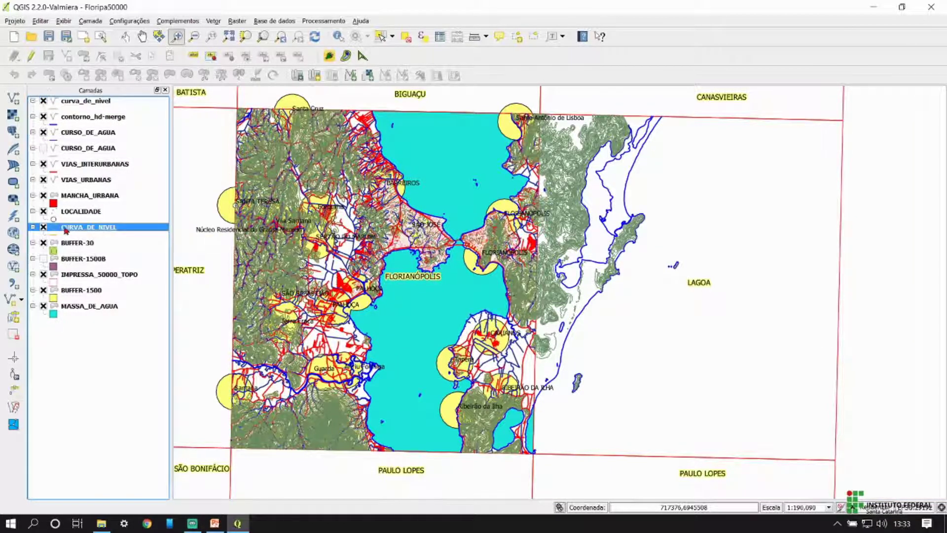
left_click(43, 226)
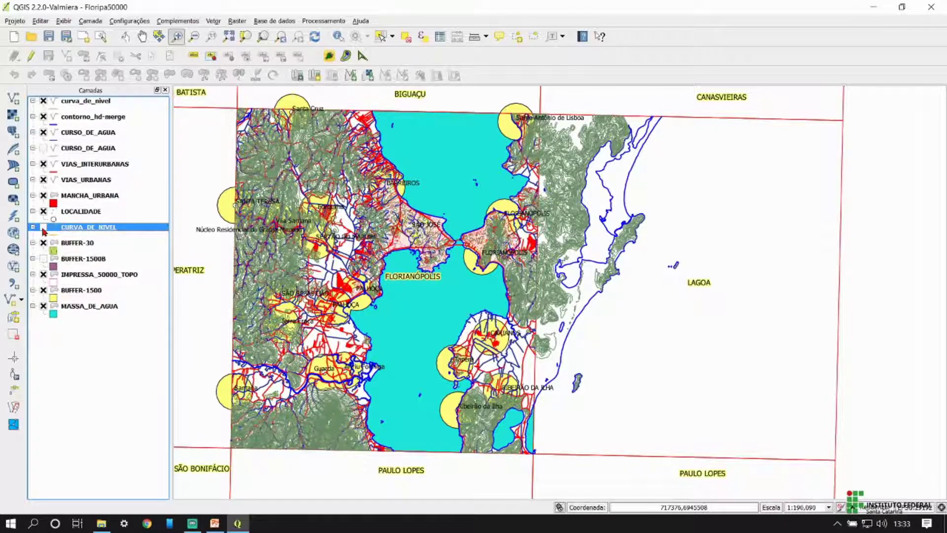
left_click_drag(92, 102, 95, 203)
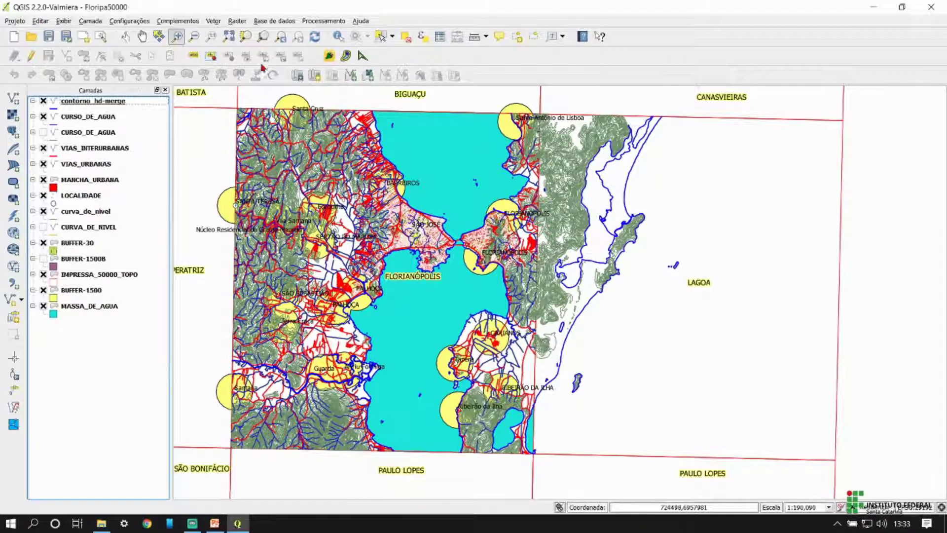
left_click_drag(483, 217, 525, 281)
scroll(406, 283, "down", 1)
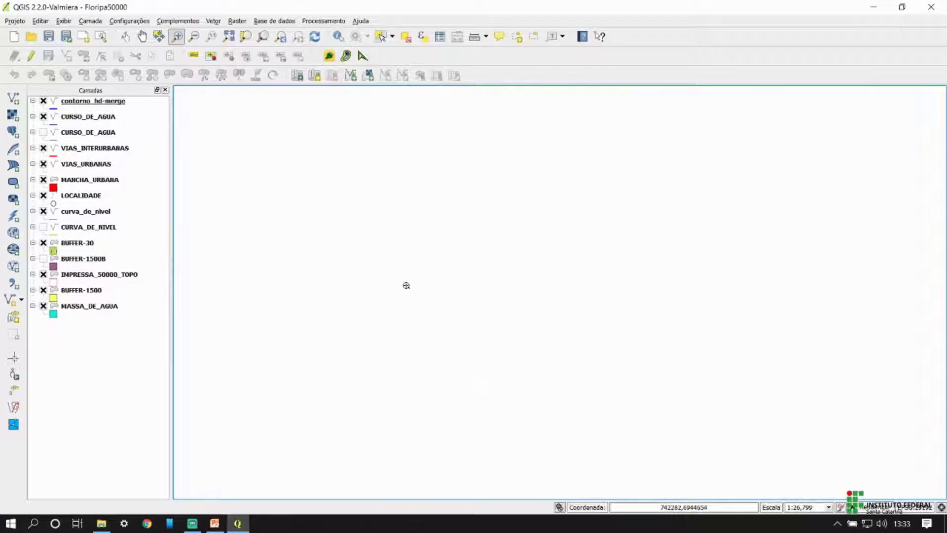
scroll(406, 283, "down", 1)
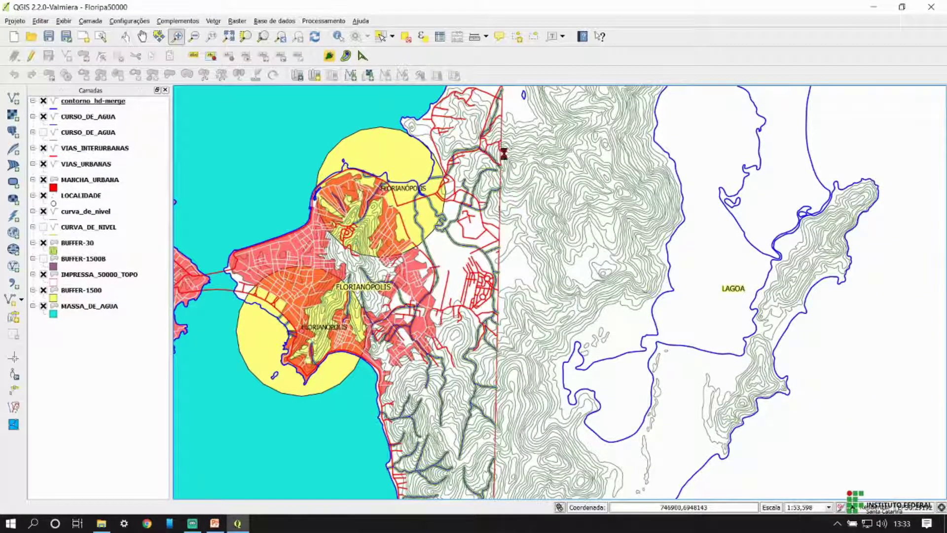
scroll(503, 157, "up", 2)
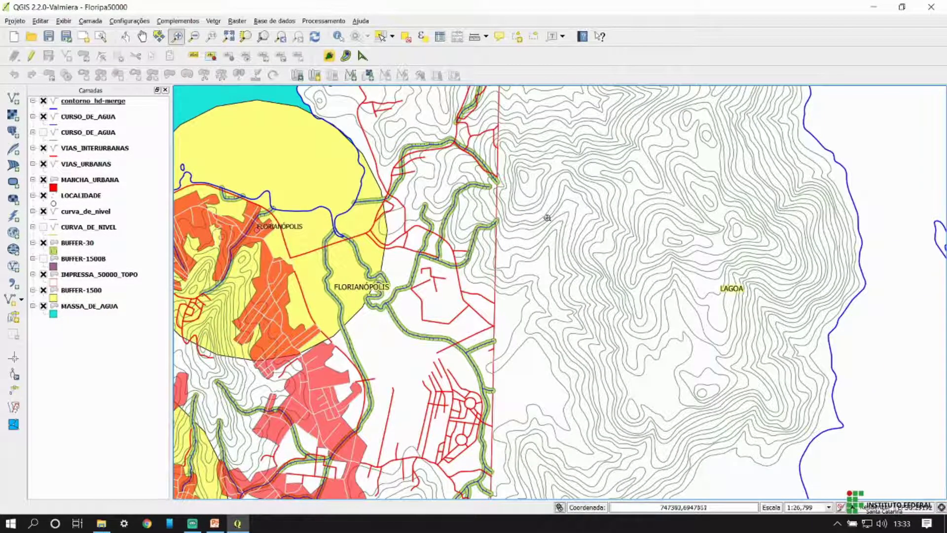
scroll(475, 217, "down", 1)
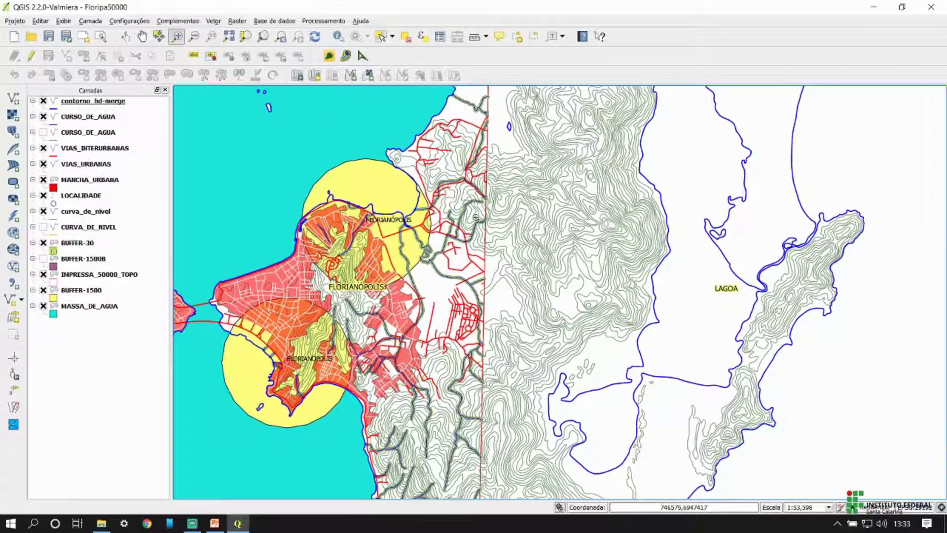
scroll(515, 205, "down", 1)
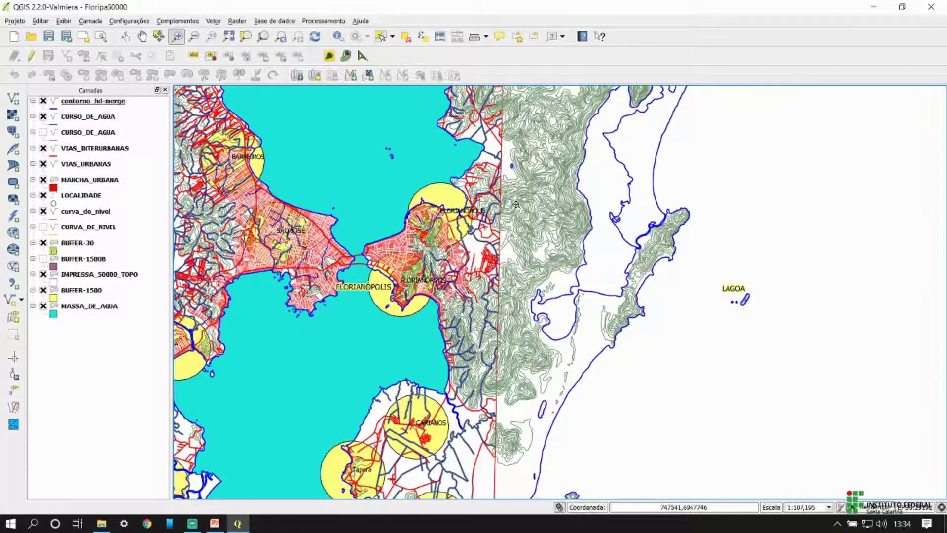
left_click_drag(498, 211, 554, 253)
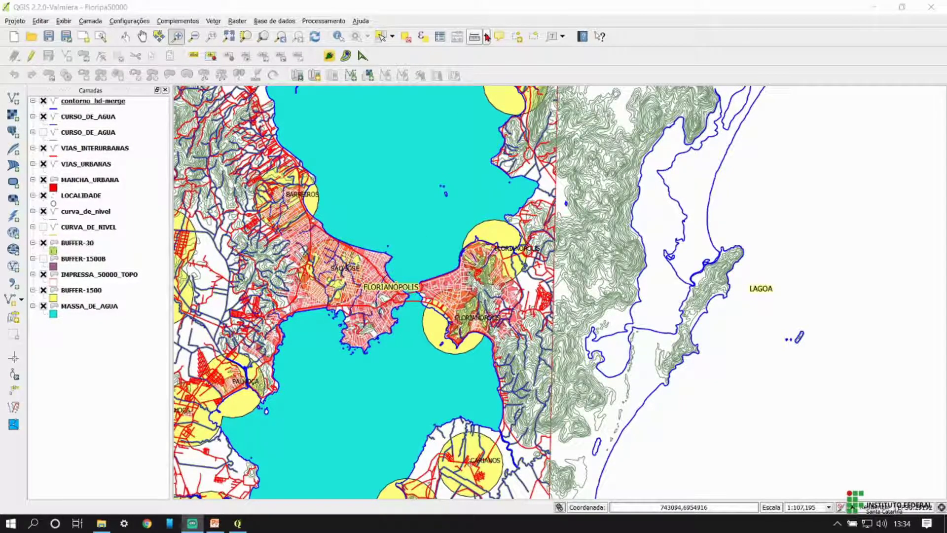
- Start a new shapefile merge and choose the MASSA_DE_AGUA shapefiles from the todos folder as input files
left_click(213, 21)
mouse_move(257, 144)
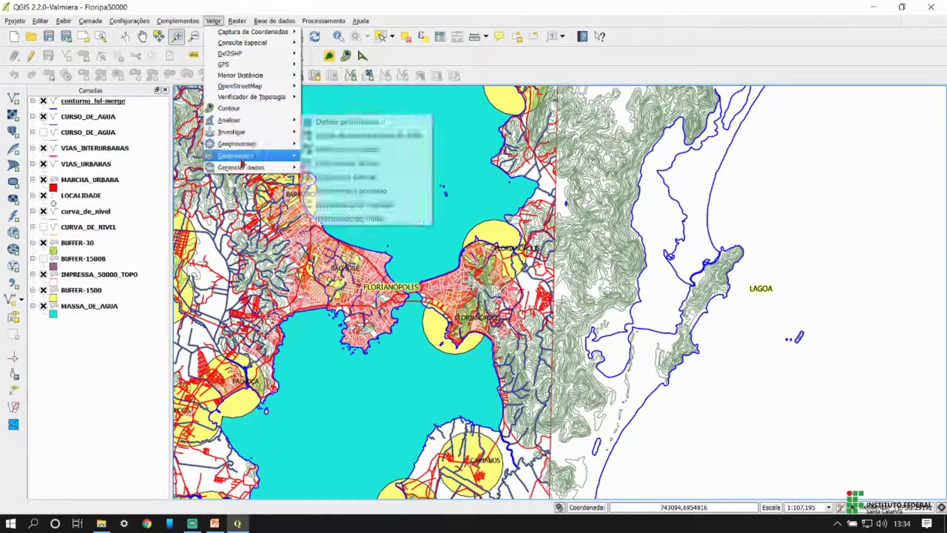
left_click(369, 215)
left_click(390, 194)
left_click(537, 238)
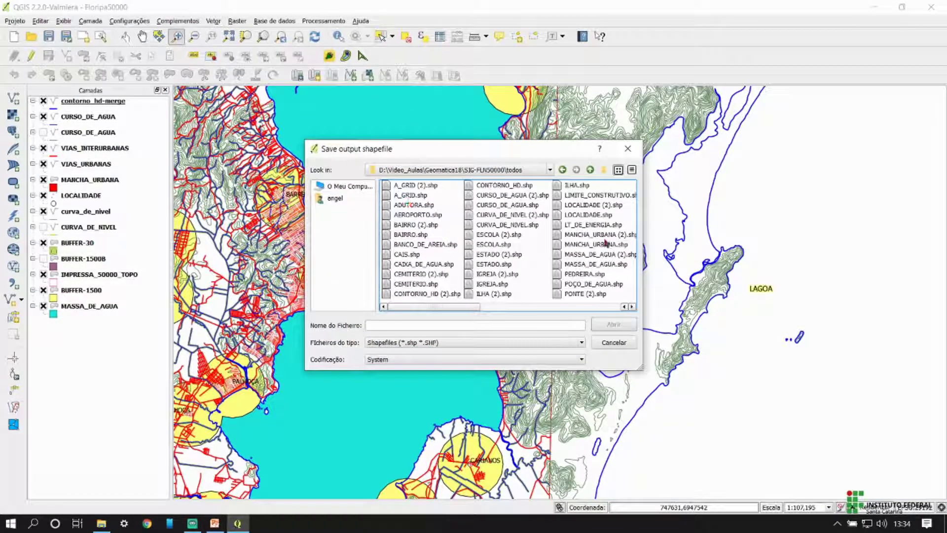
left_click(606, 240)
left_click(613, 324)
- Set the output to massa_dagua.shp in the SIG-FLN50000 folder and run the merge, adding the result to the map
left_click(538, 266)
left_click(589, 169)
type("massa")
left_click(614, 324)
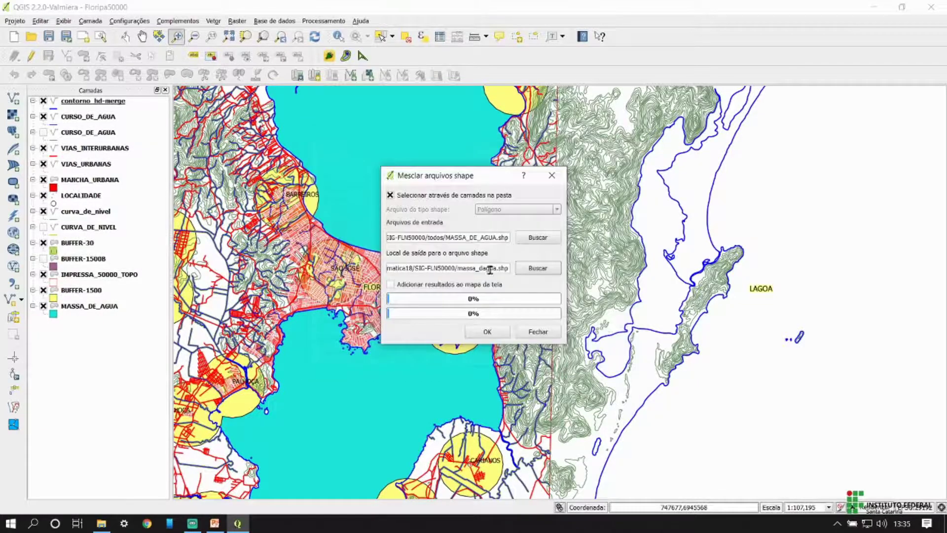
left_click(486, 332)
- Choose CURSO_DE_AGUA (2).shp and CURSO_DE_AGUA.shp from the todos folder as inputs for the next merge
left_click(532, 239)
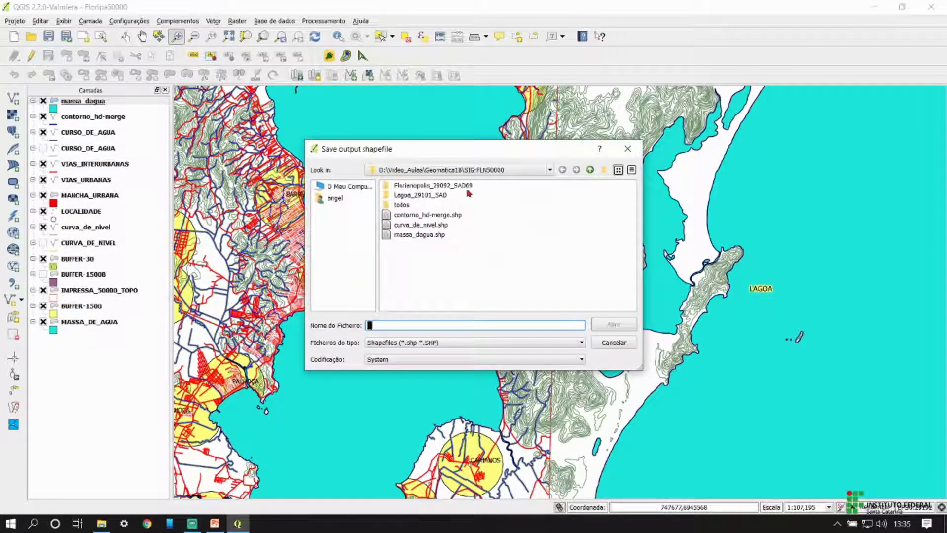
left_click(497, 195)
left_click(497, 204, "ctrl")
key("Return")
- Save the watercourse output as curso_dagua in the SIG-FLN50000 folder, run the merge and close the merge dialog
left_click(531, 271)
type("curso_dagua")
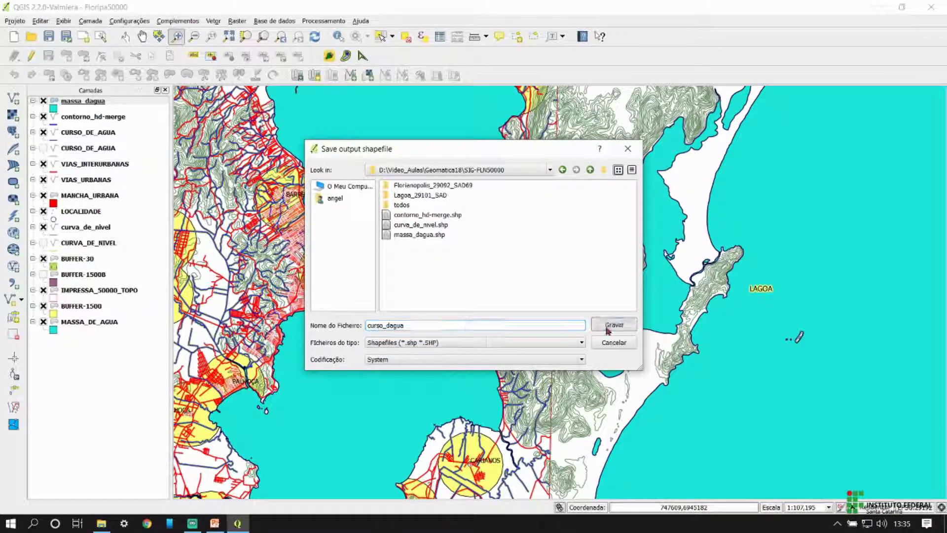
left_click(613, 324)
left_click(486, 332)
left_click(537, 331)
- Hide the original CURSO_DE_AGUA layer and set the merged curso_dagua layer's line colour to blue
left_click(44, 148)
left_click(82, 102)
double_click(81, 102)
left_click(457, 142)
left_click(537, 324)
left_click(656, 419)
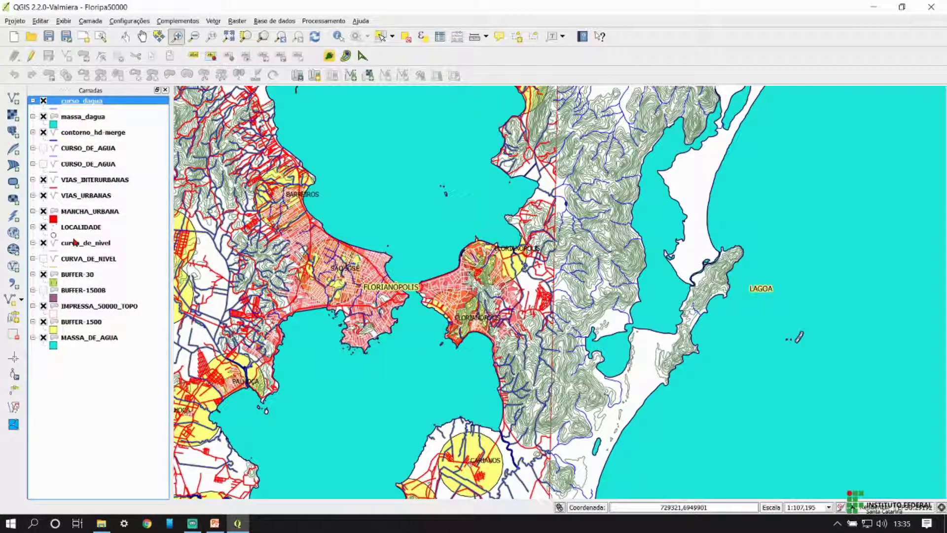
- Set the line colour of the merged curva_de_nivel layer to orange and apply the style
double_click(84, 242)
left_click(250, 207)
left_click(456, 142)
left_click(537, 324)
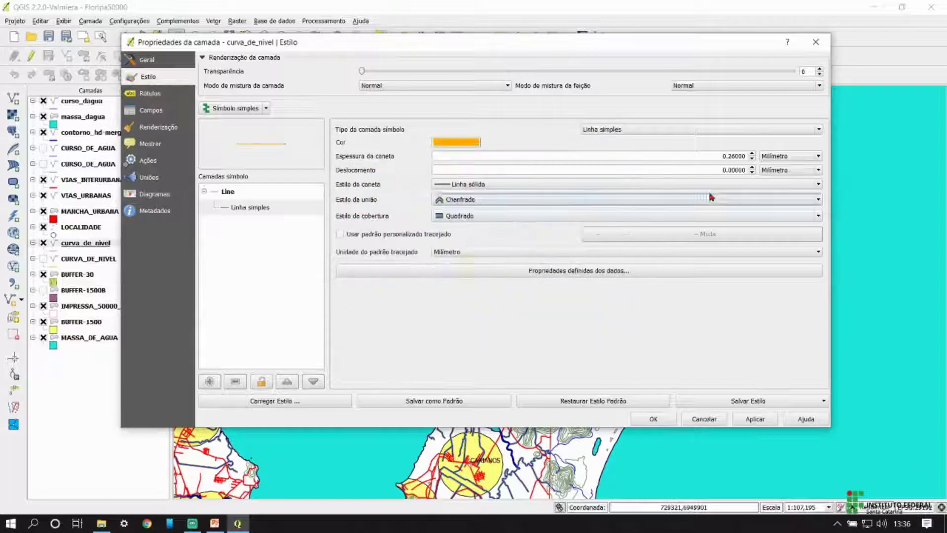
left_click(756, 418)
left_click(653, 419)
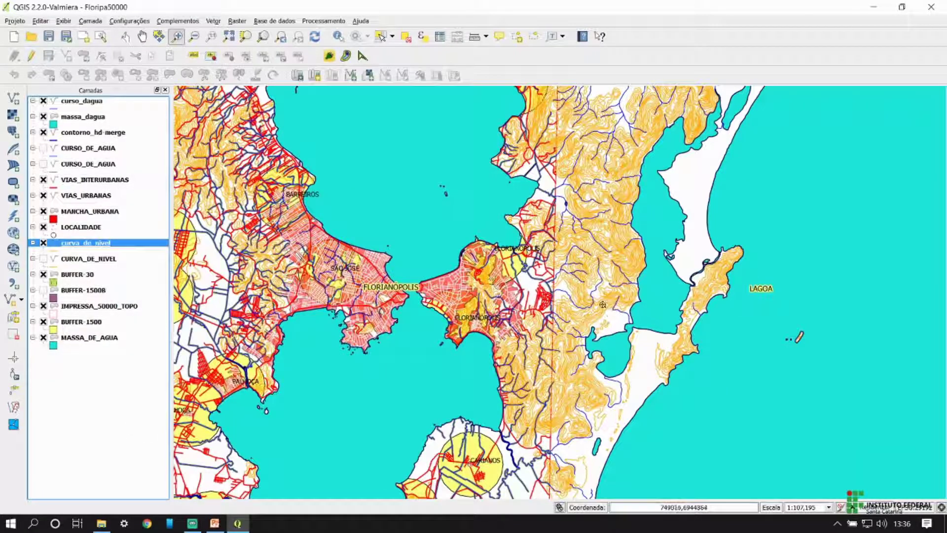
- Adjust the simple fill style of the original MASSA_DE_AGUA layer and accept the layer properties
double_click(90, 338)
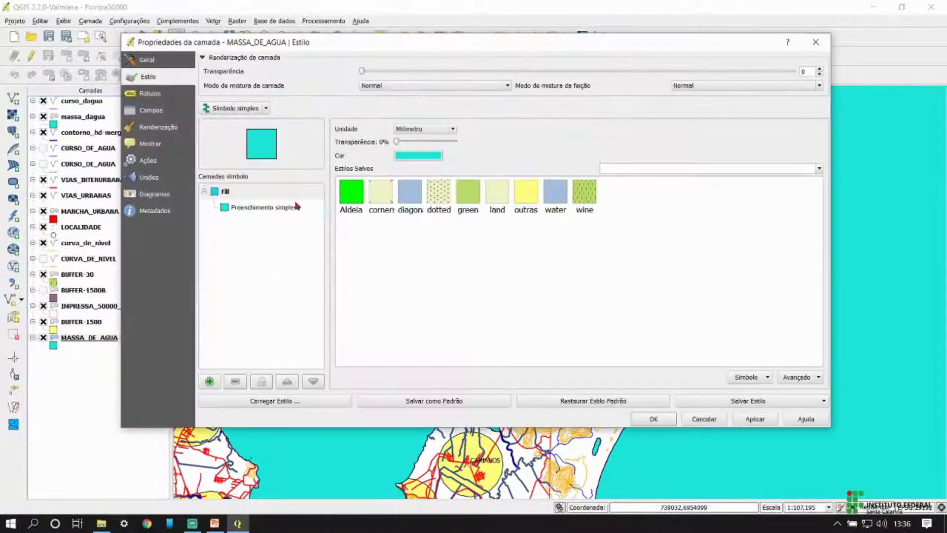
left_click(264, 207)
left_click(616, 171)
left_click(616, 163)
left_click(653, 419)
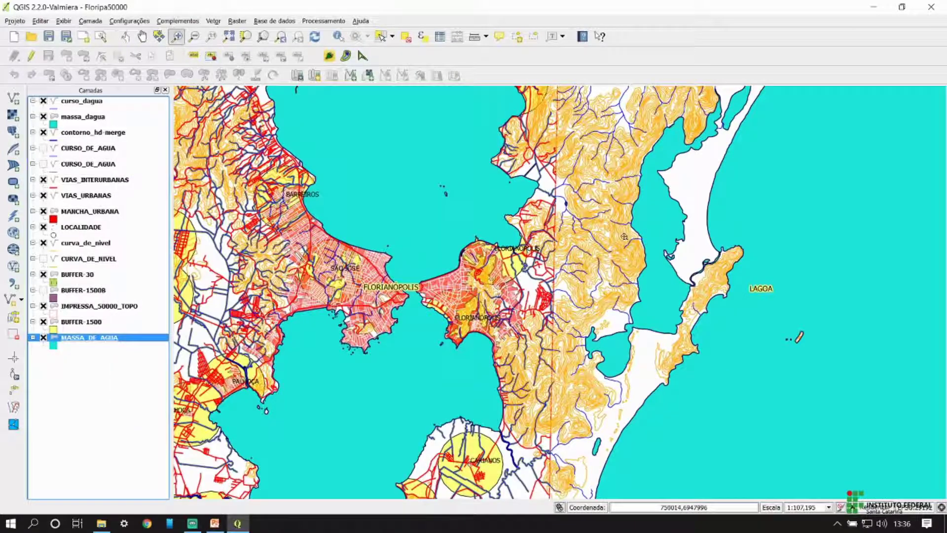
- Move the merged massa_dagua layer to the end of the layer order, below MASSA_DE_AGUA, and hide the original MASSA_DE_AGUA layer
left_click(215, 523)
key("alt+Tab")
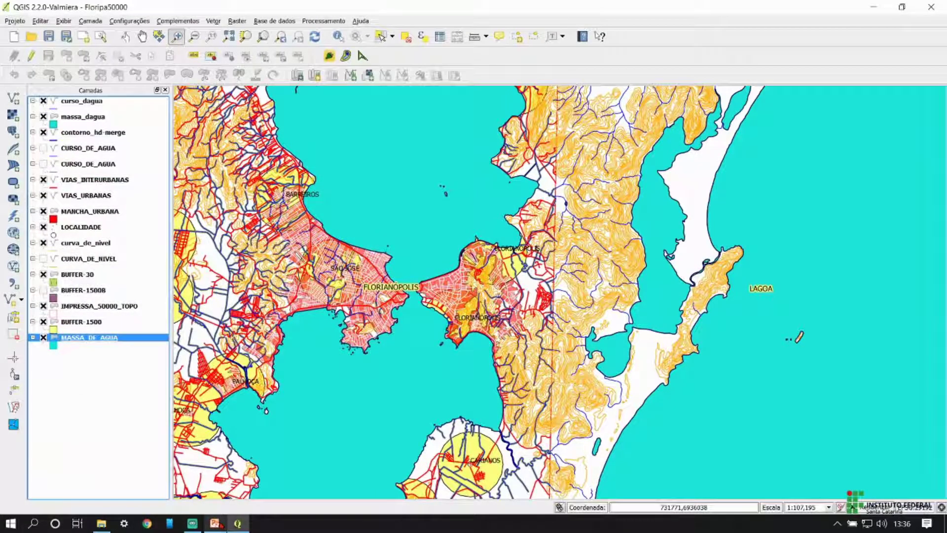
left_click(82, 101)
left_click(86, 132)
left_click(43, 132)
left_click(42, 132)
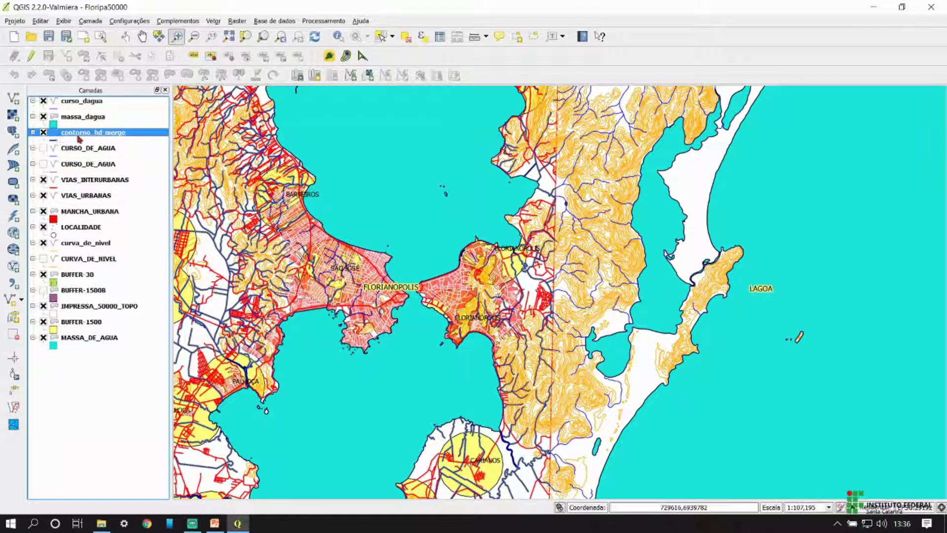
left_click_drag(79, 137, 95, 327)
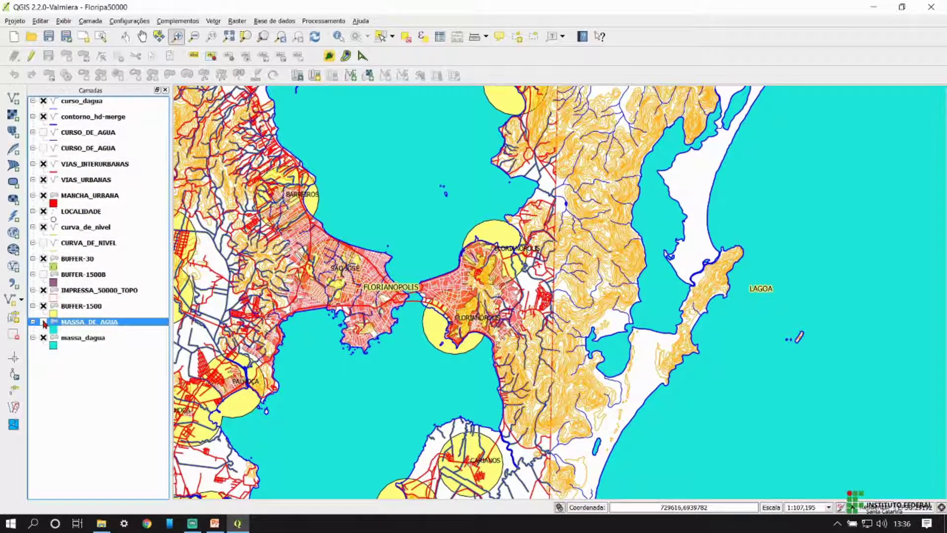
scroll(598, 274, "down", 1)
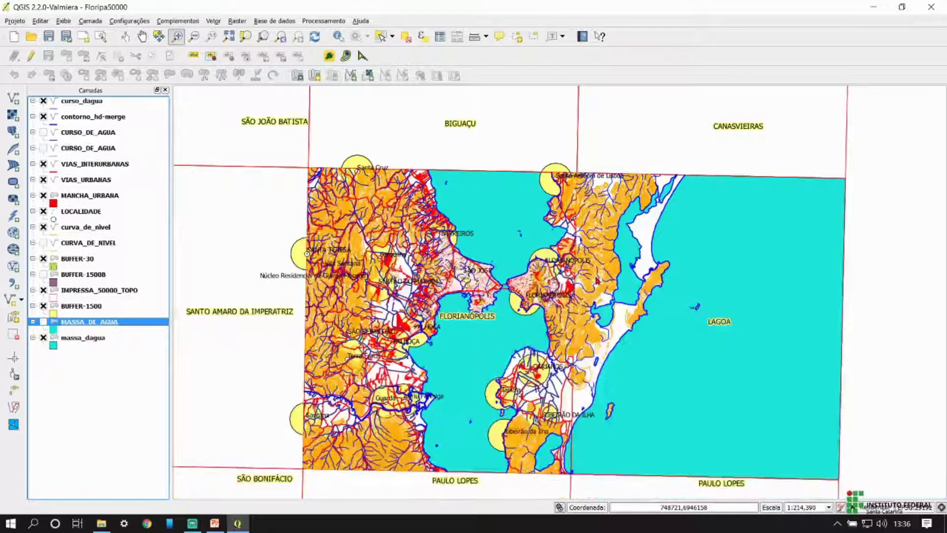
left_click_drag(589, 299, 583, 260)
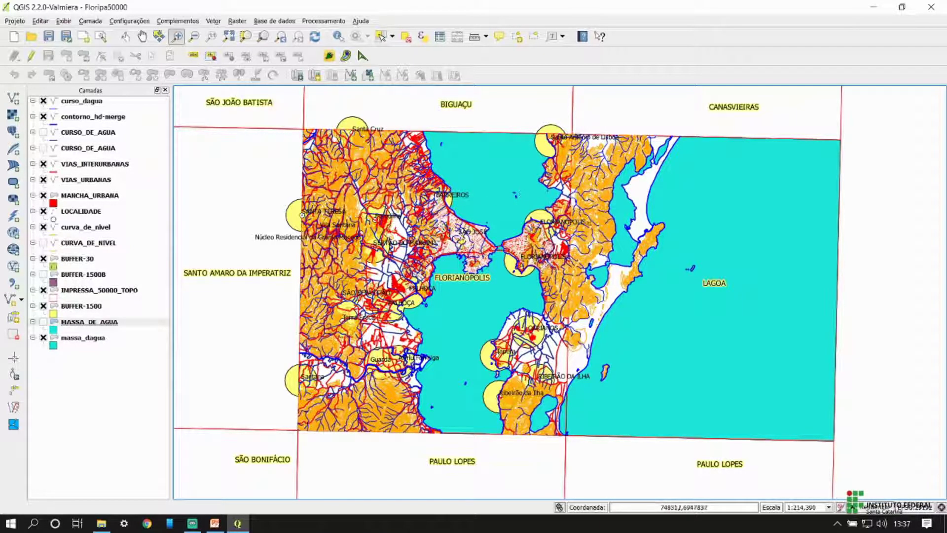
scroll(594, 253, "down", 1)
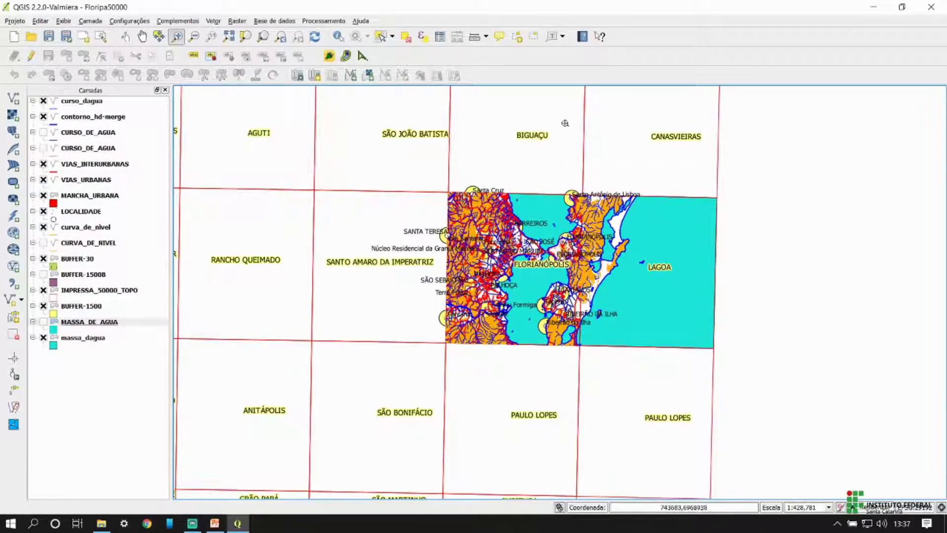